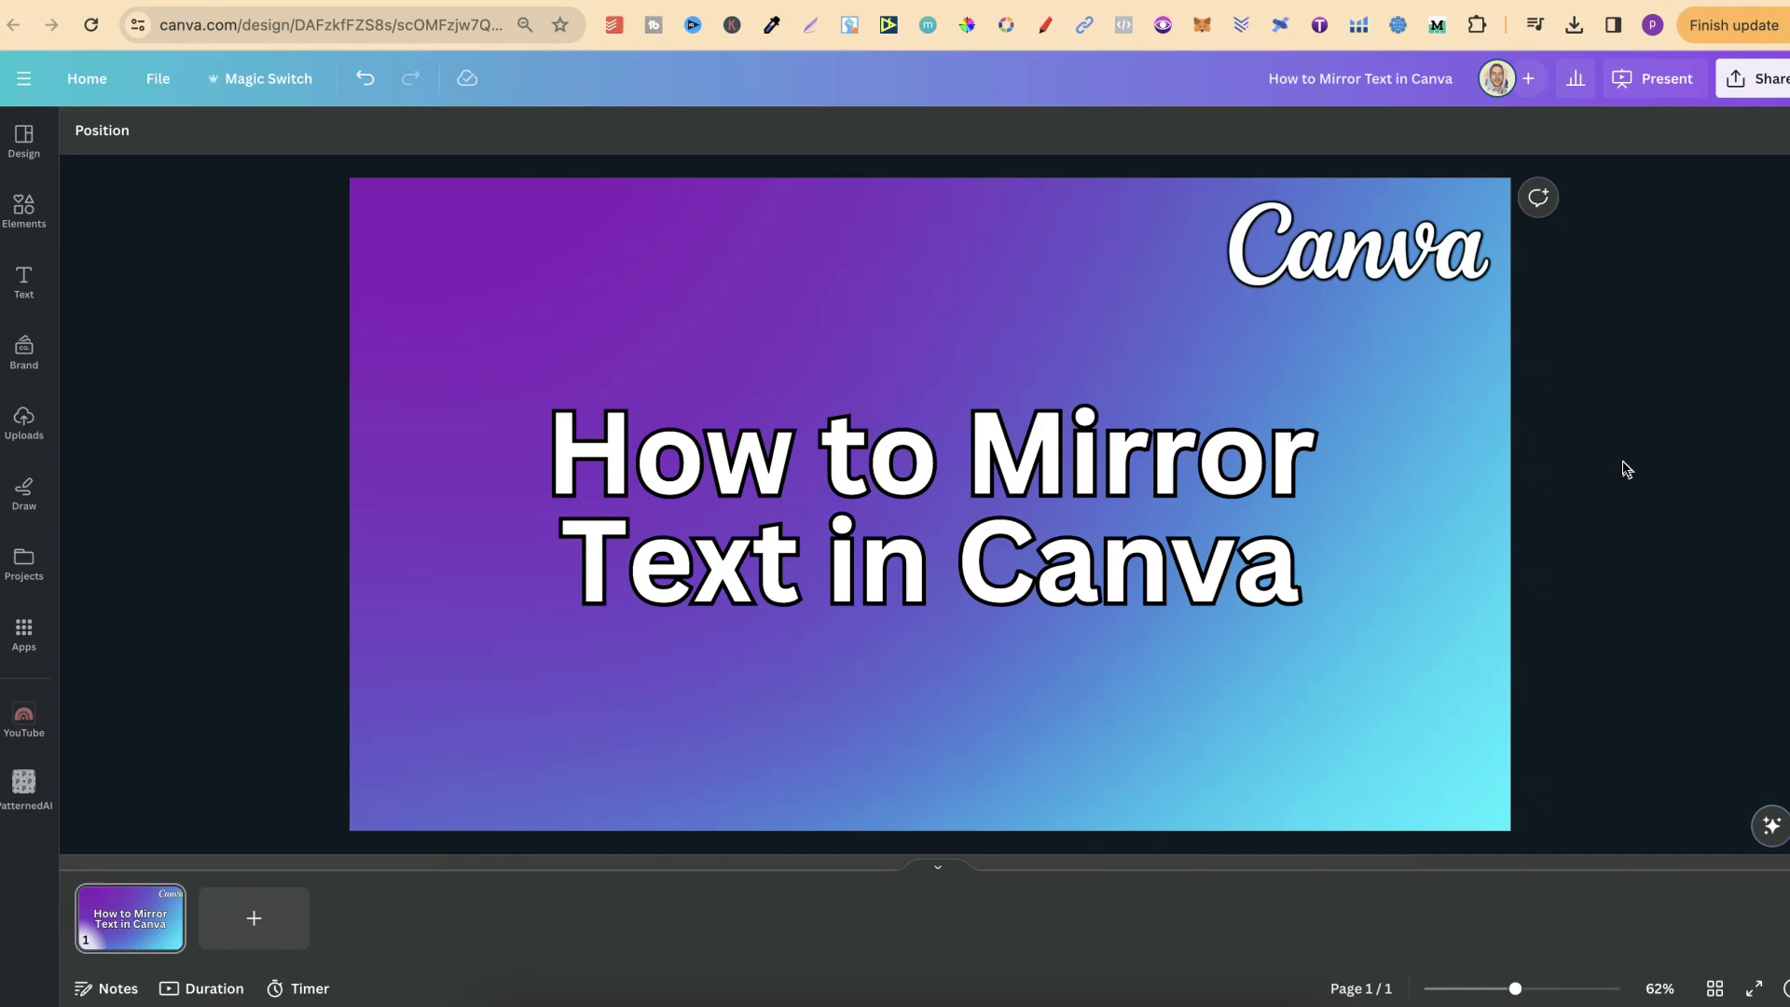
# Duplicate page 1 as page 2 and delete the Canva logo from the copy.
pyautogui.click(811, 537)
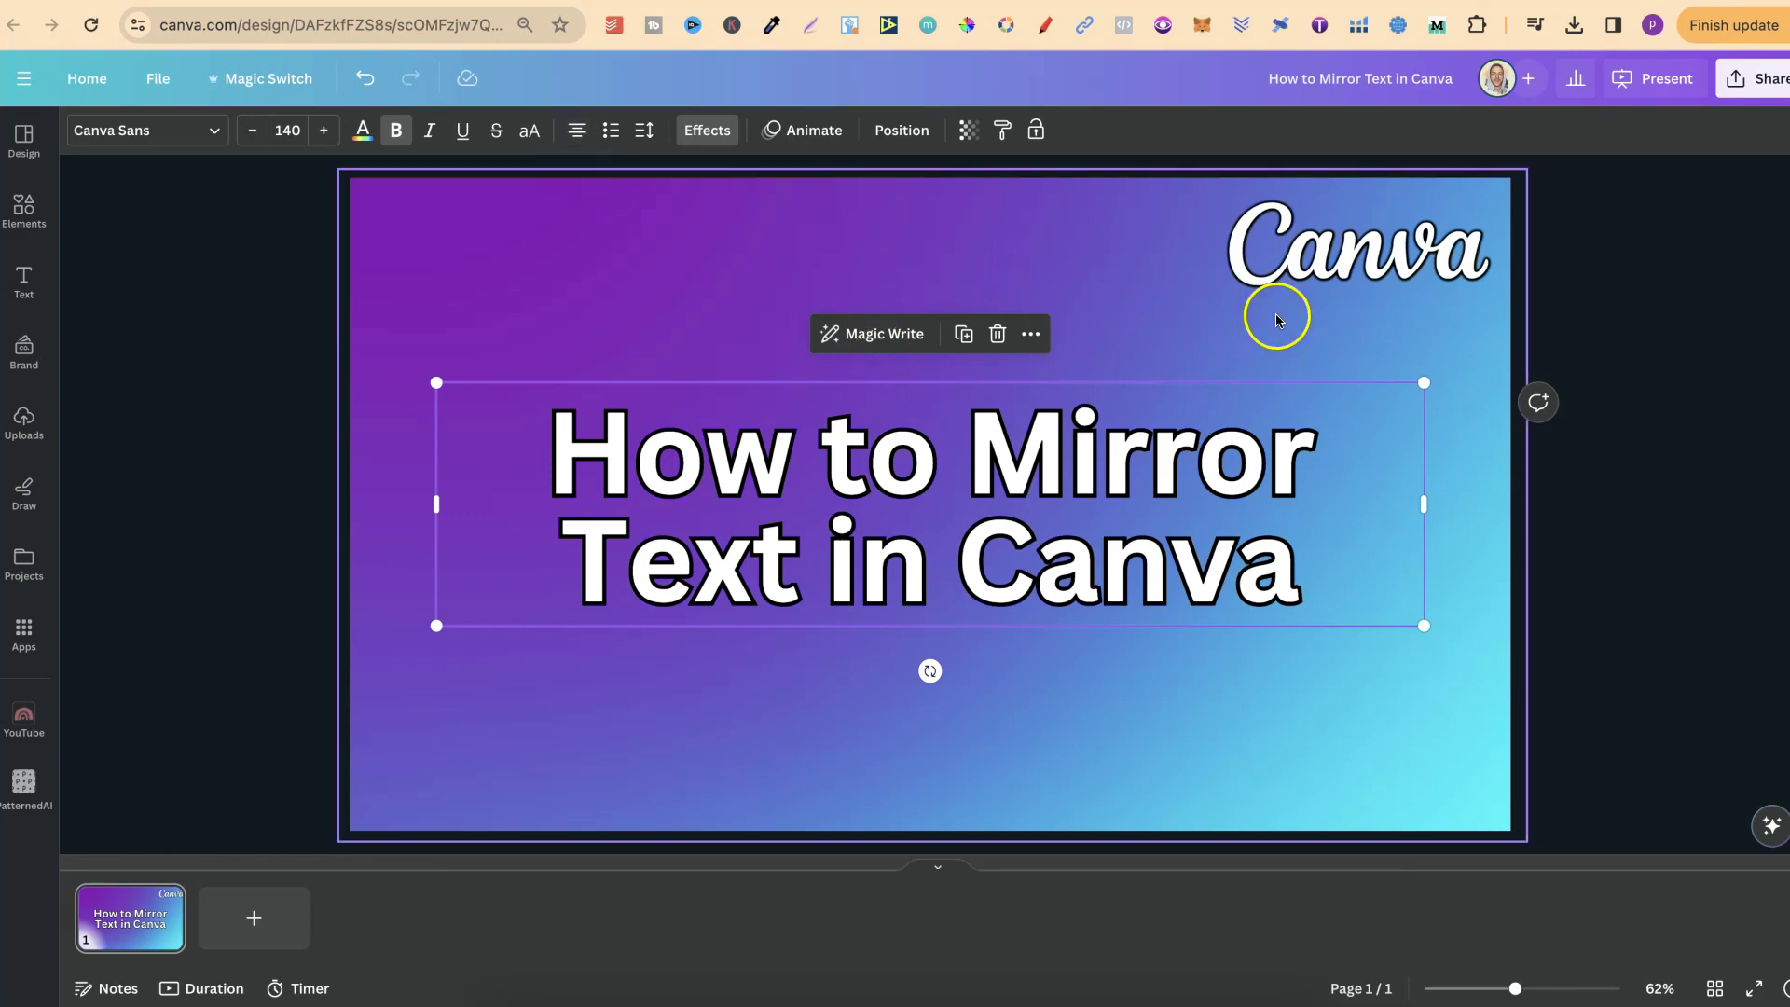
pyautogui.click(1180, 347)
pyautogui.click(149, 942)
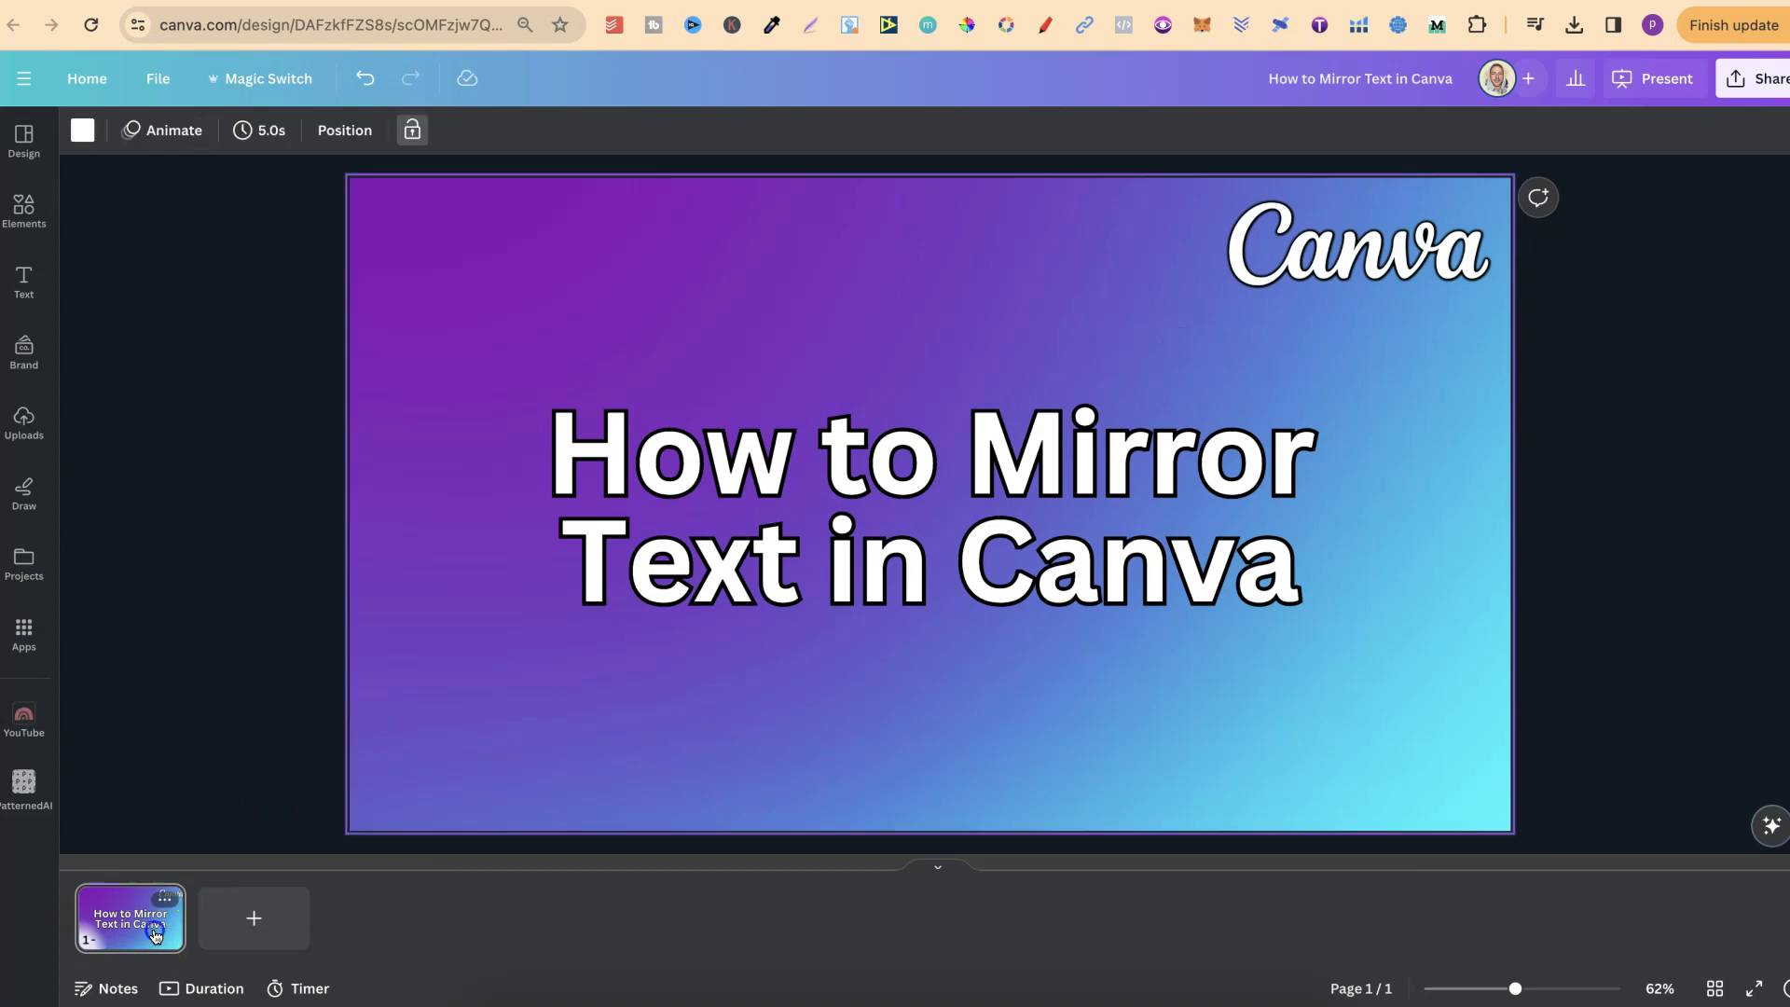
pyautogui.hotkey('ctrl', 'd')
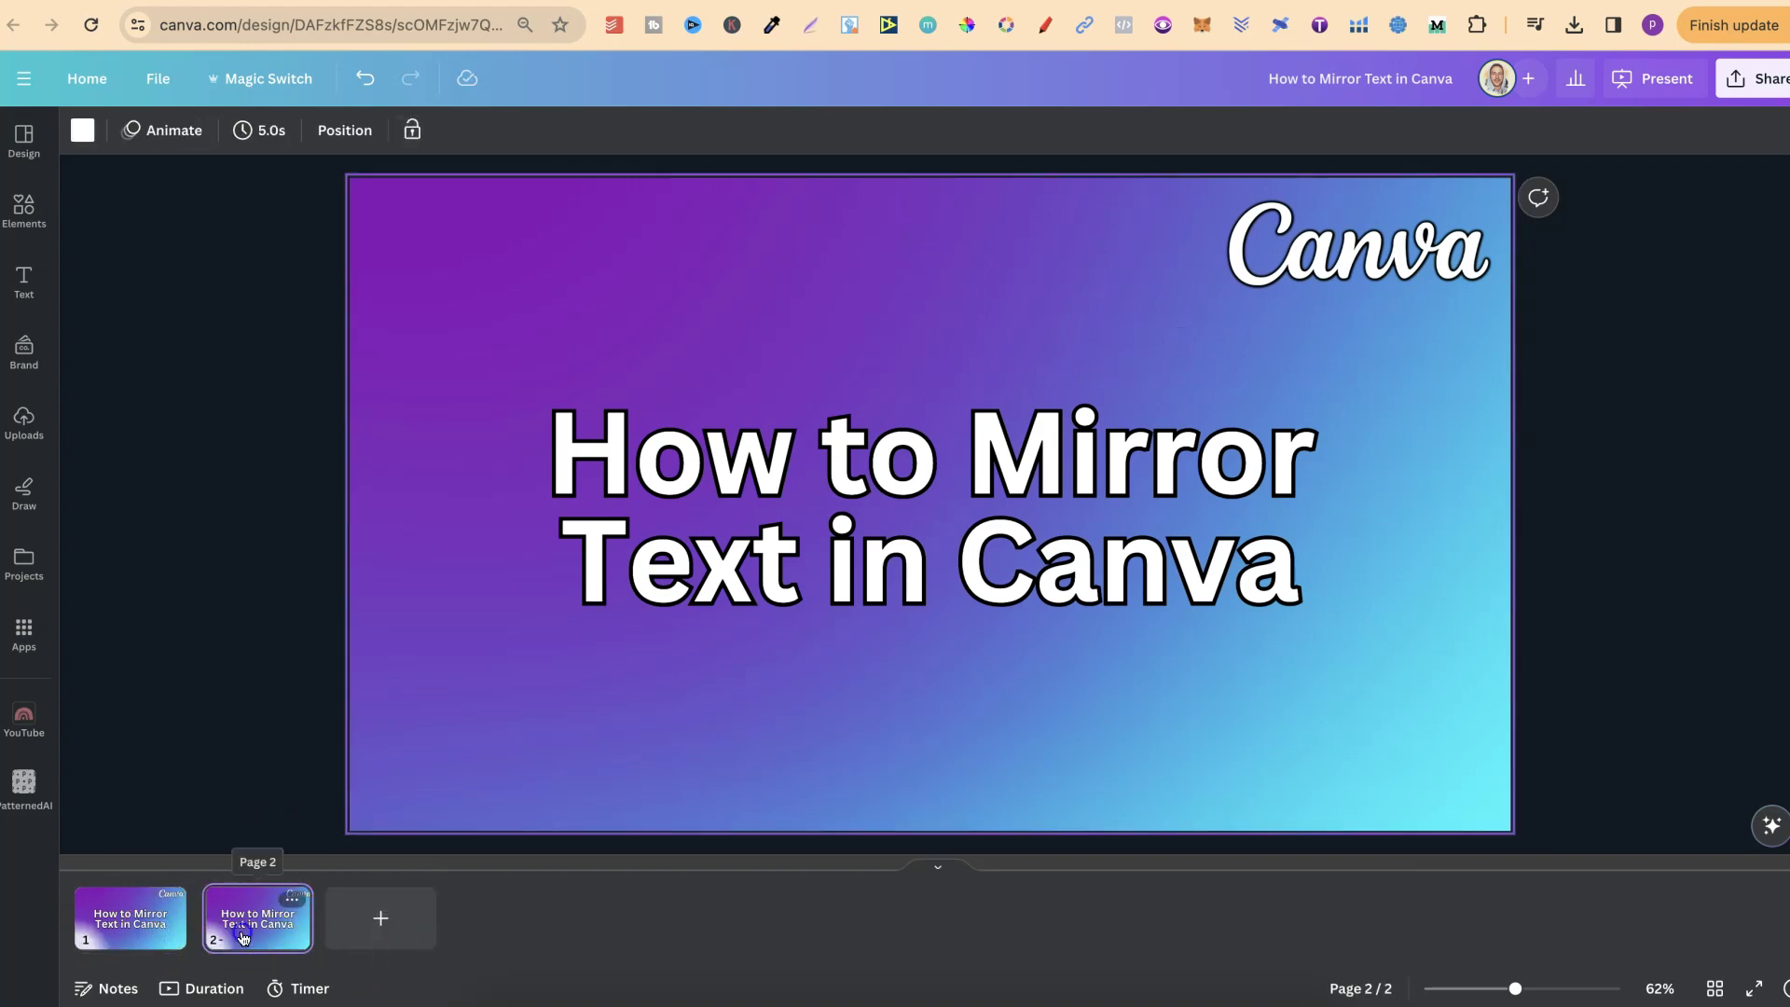
pyautogui.click(1398, 224)
pyautogui.press('Delete')
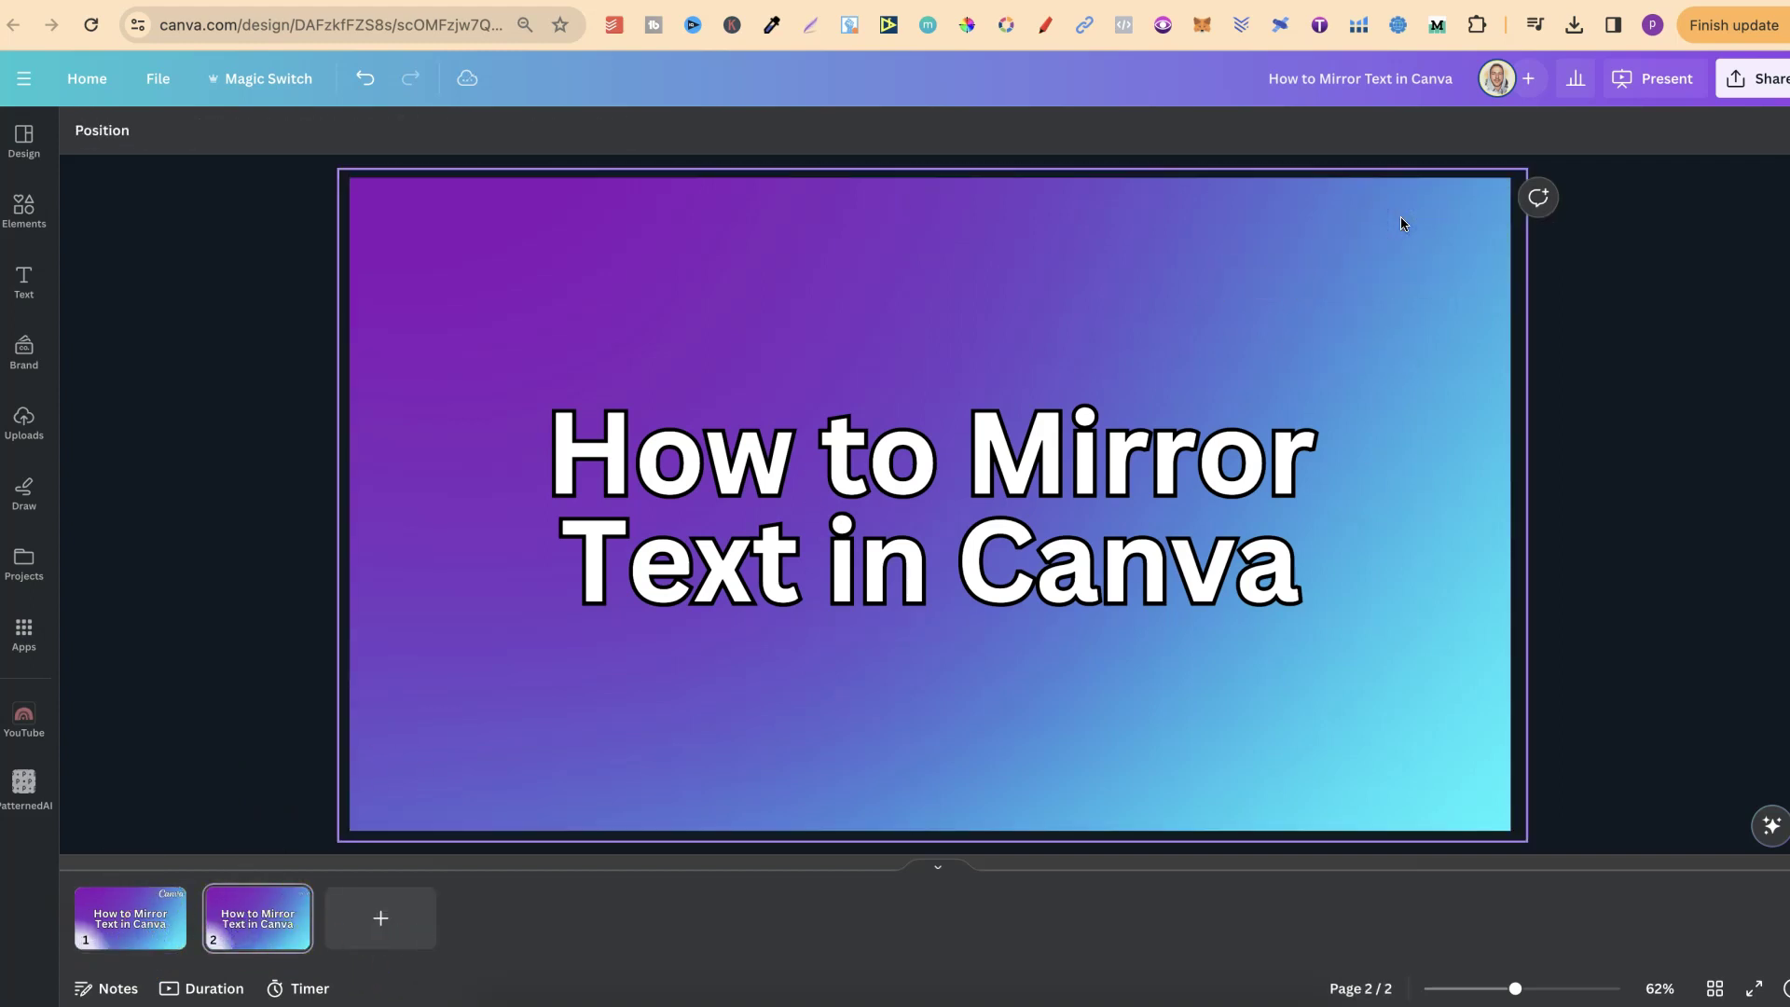
pyautogui.click(1081, 494)
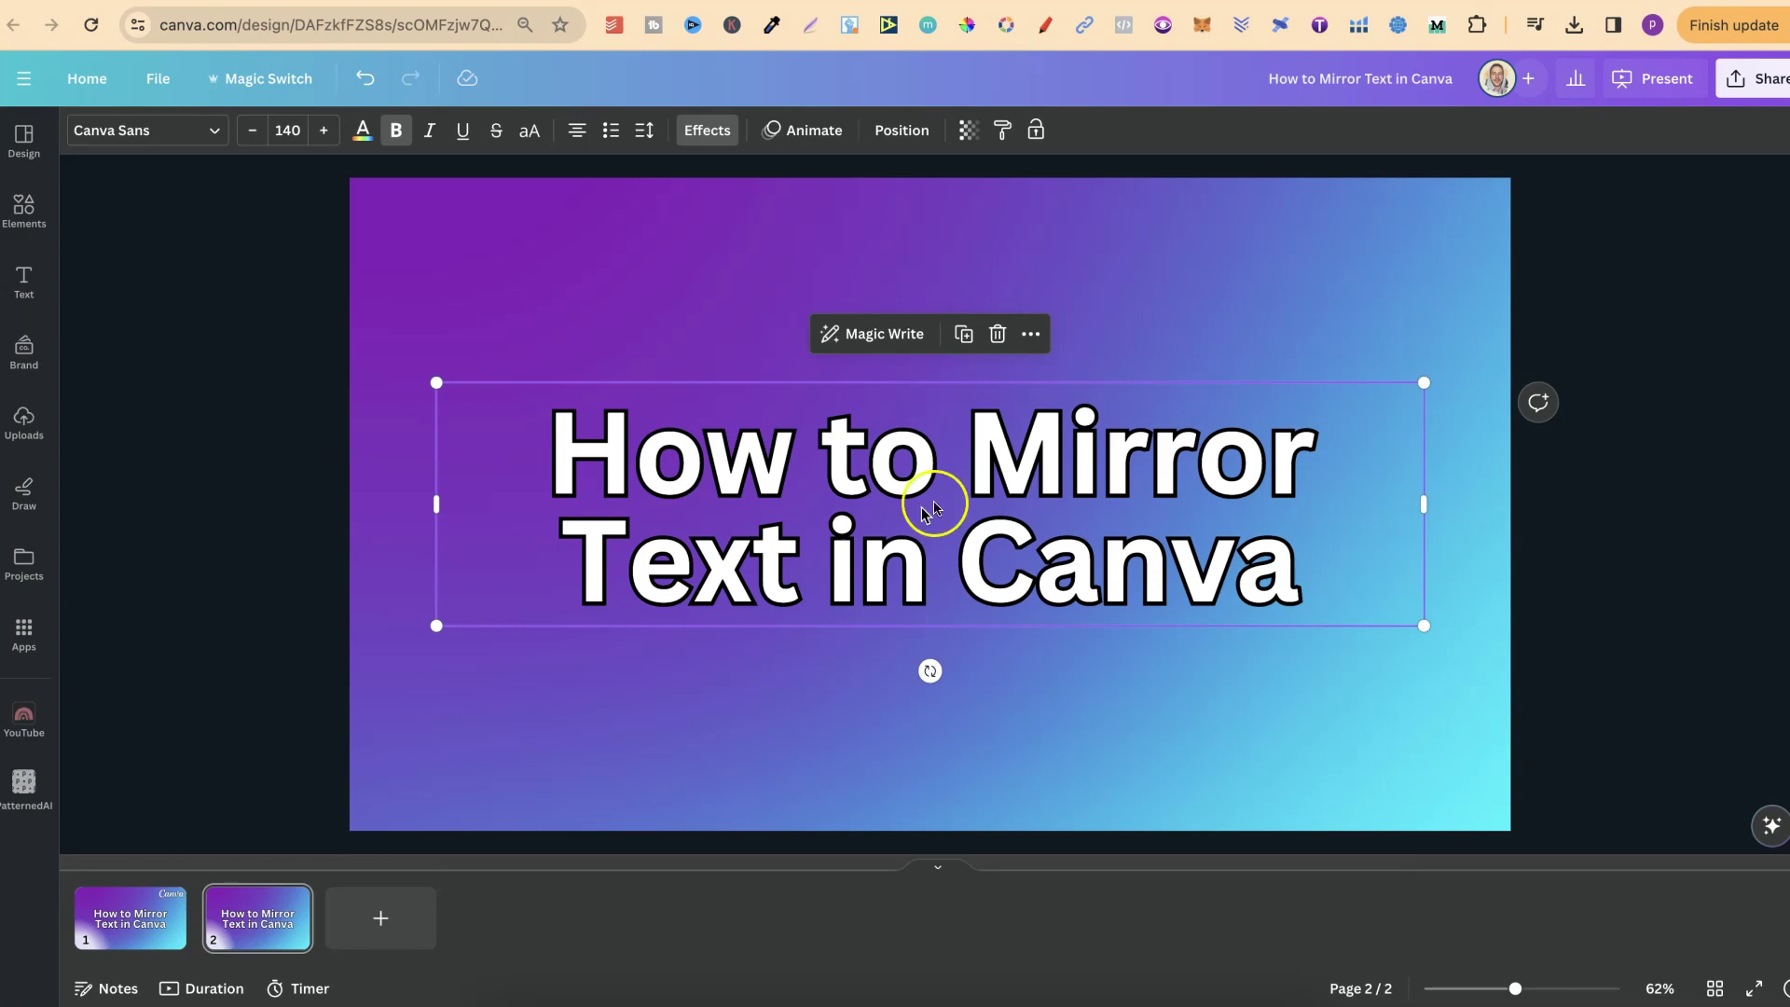
# Open Share > Download and scroll the File type list until PNG shows.
pyautogui.click(1760, 81)
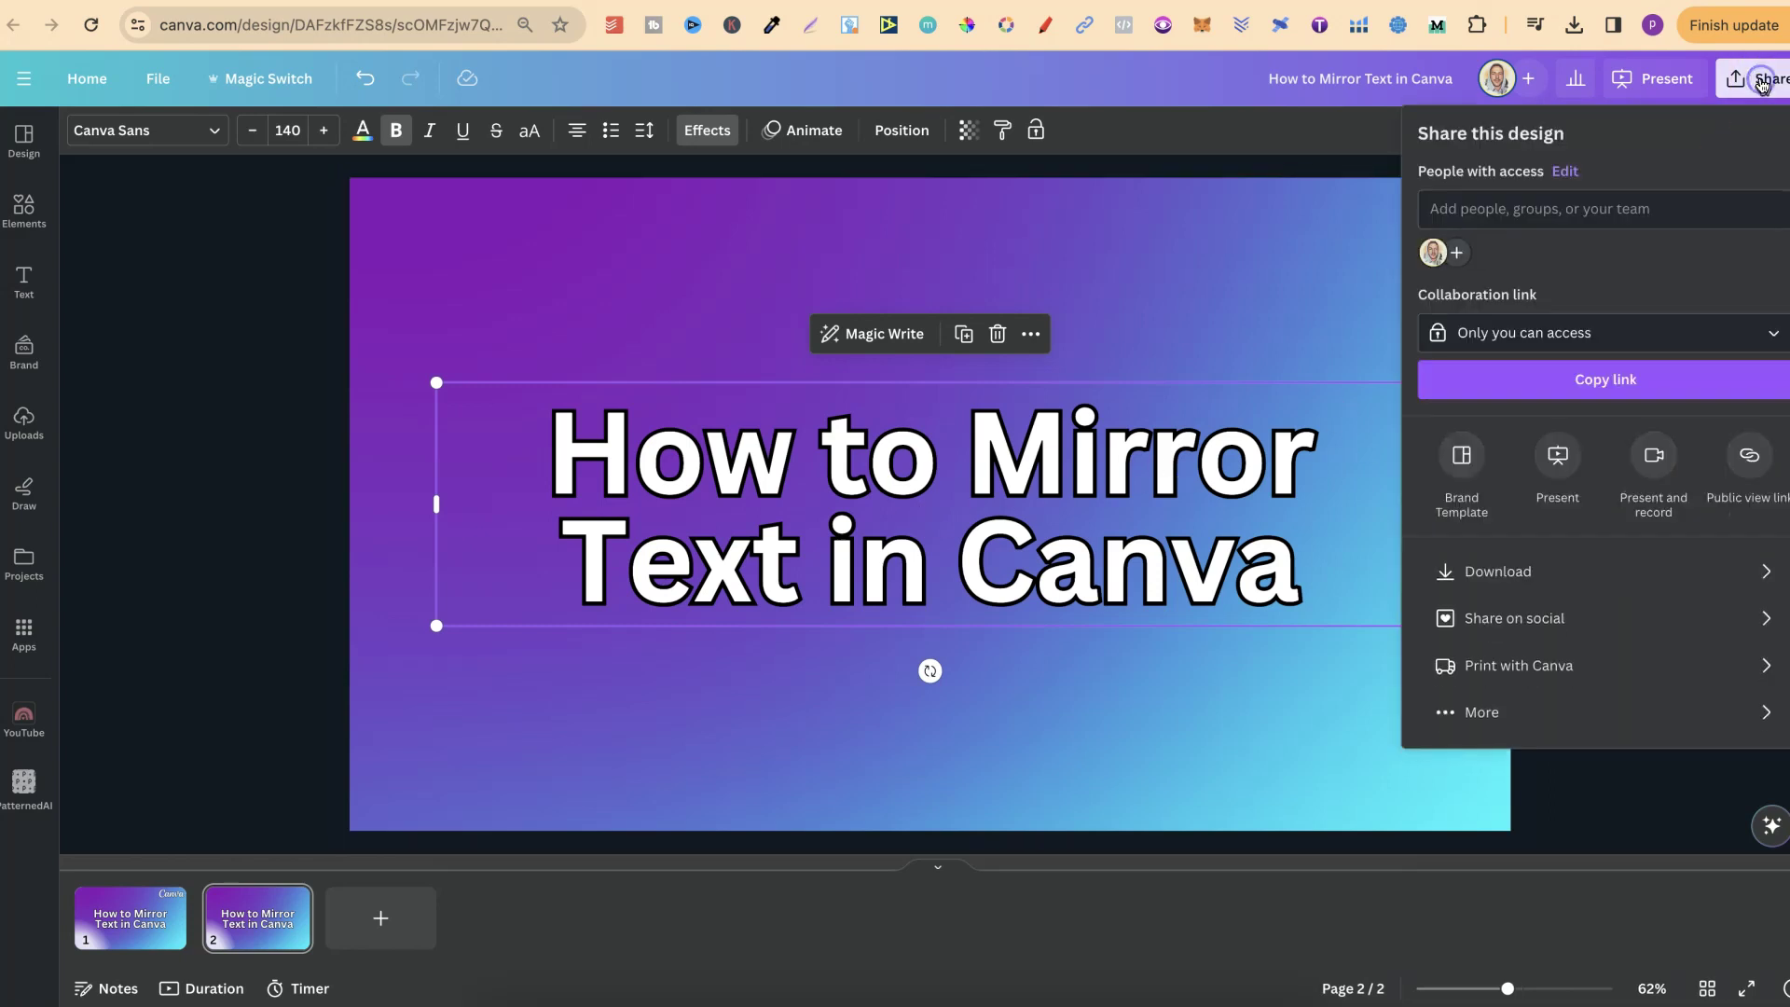
pyautogui.click(1490, 571)
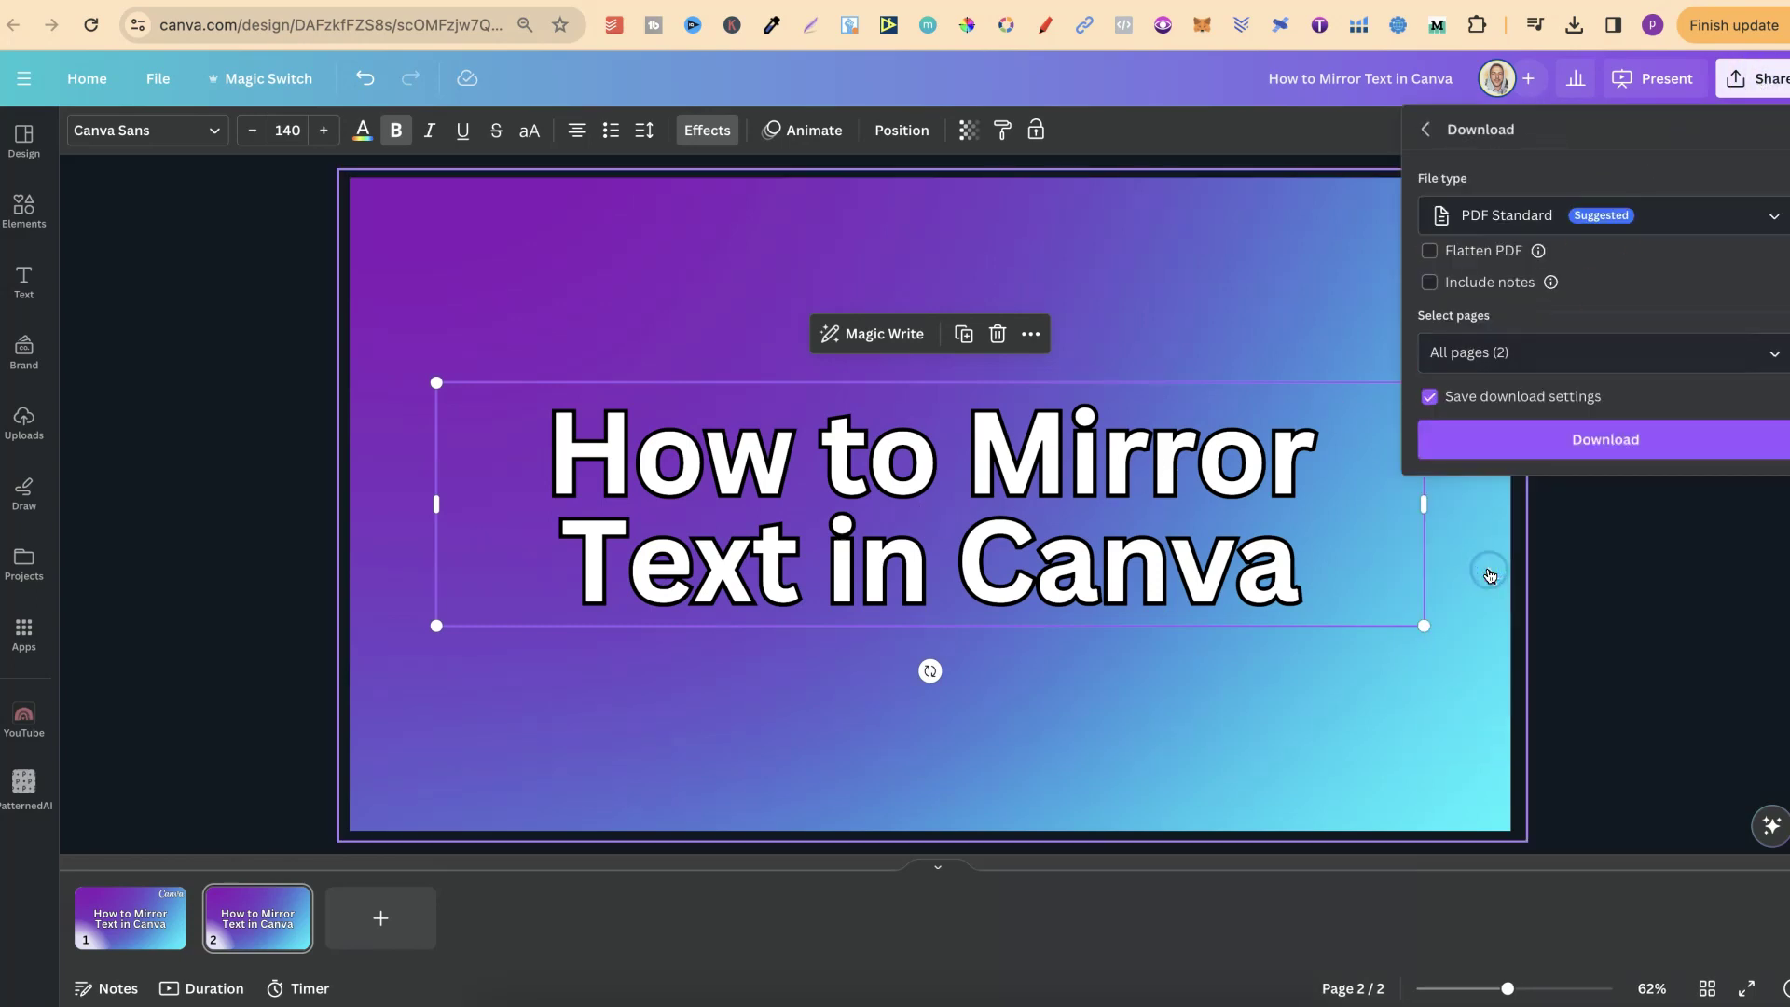
pyautogui.click(1542, 218)
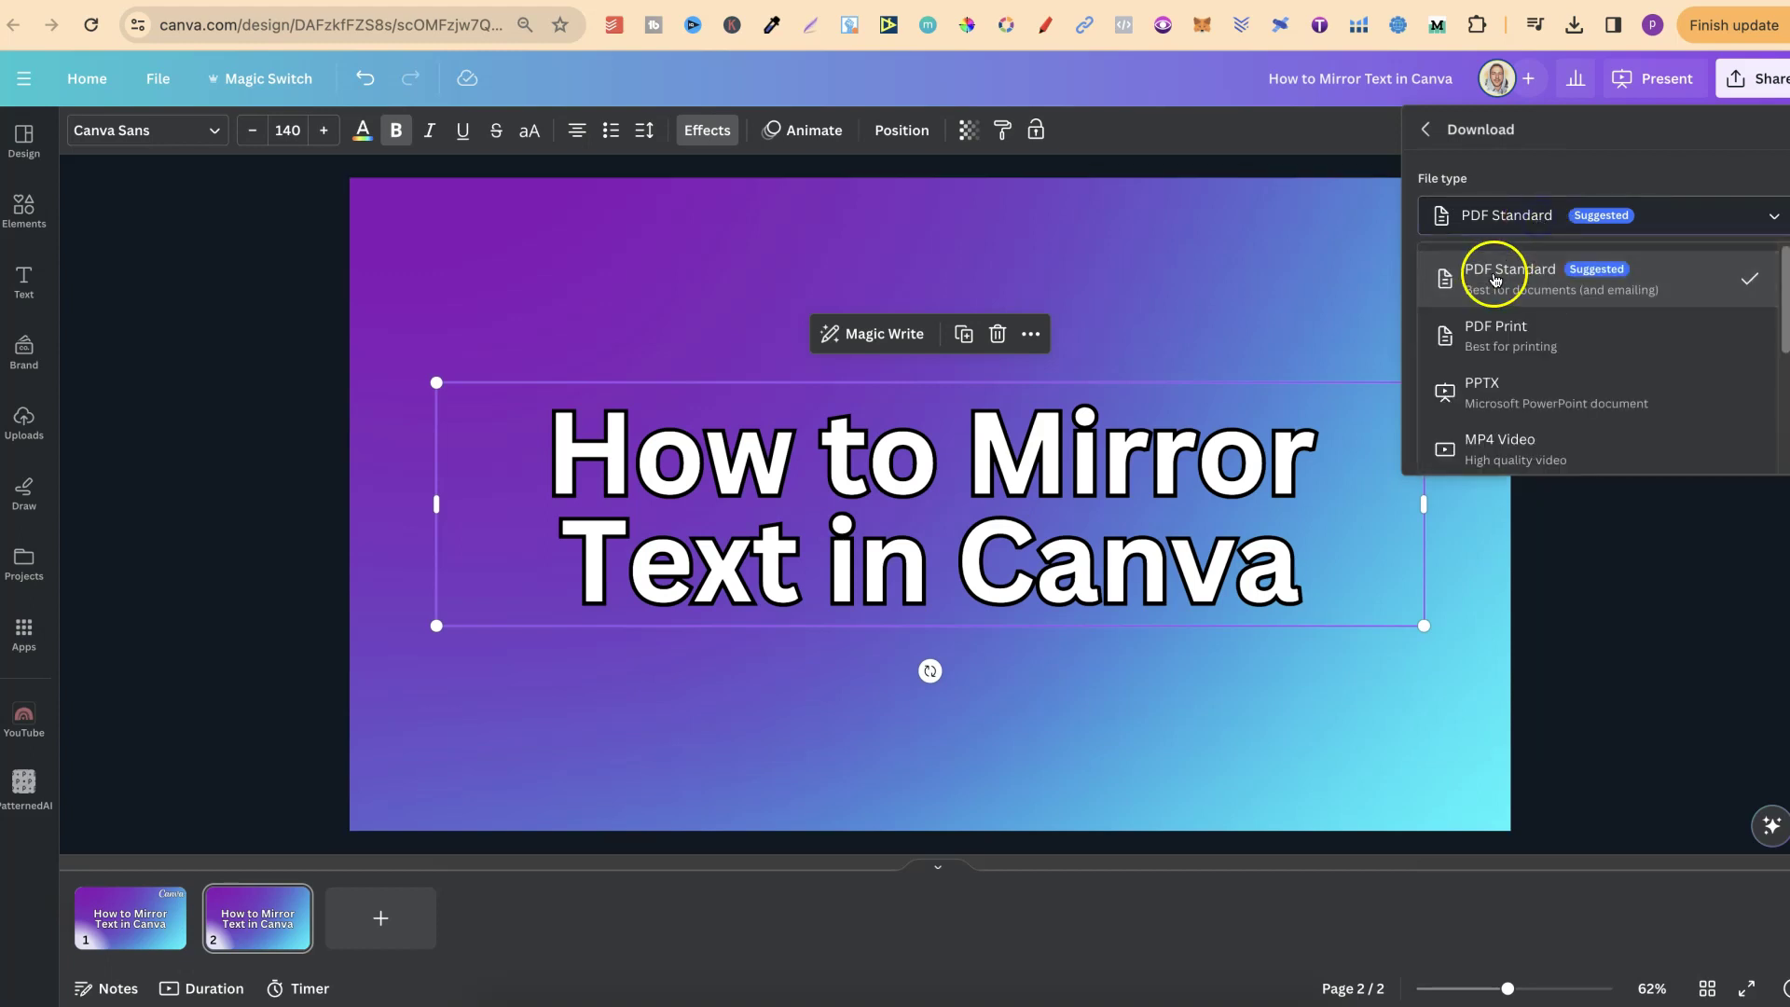
pyautogui.scroll(-2, 1510, 363)
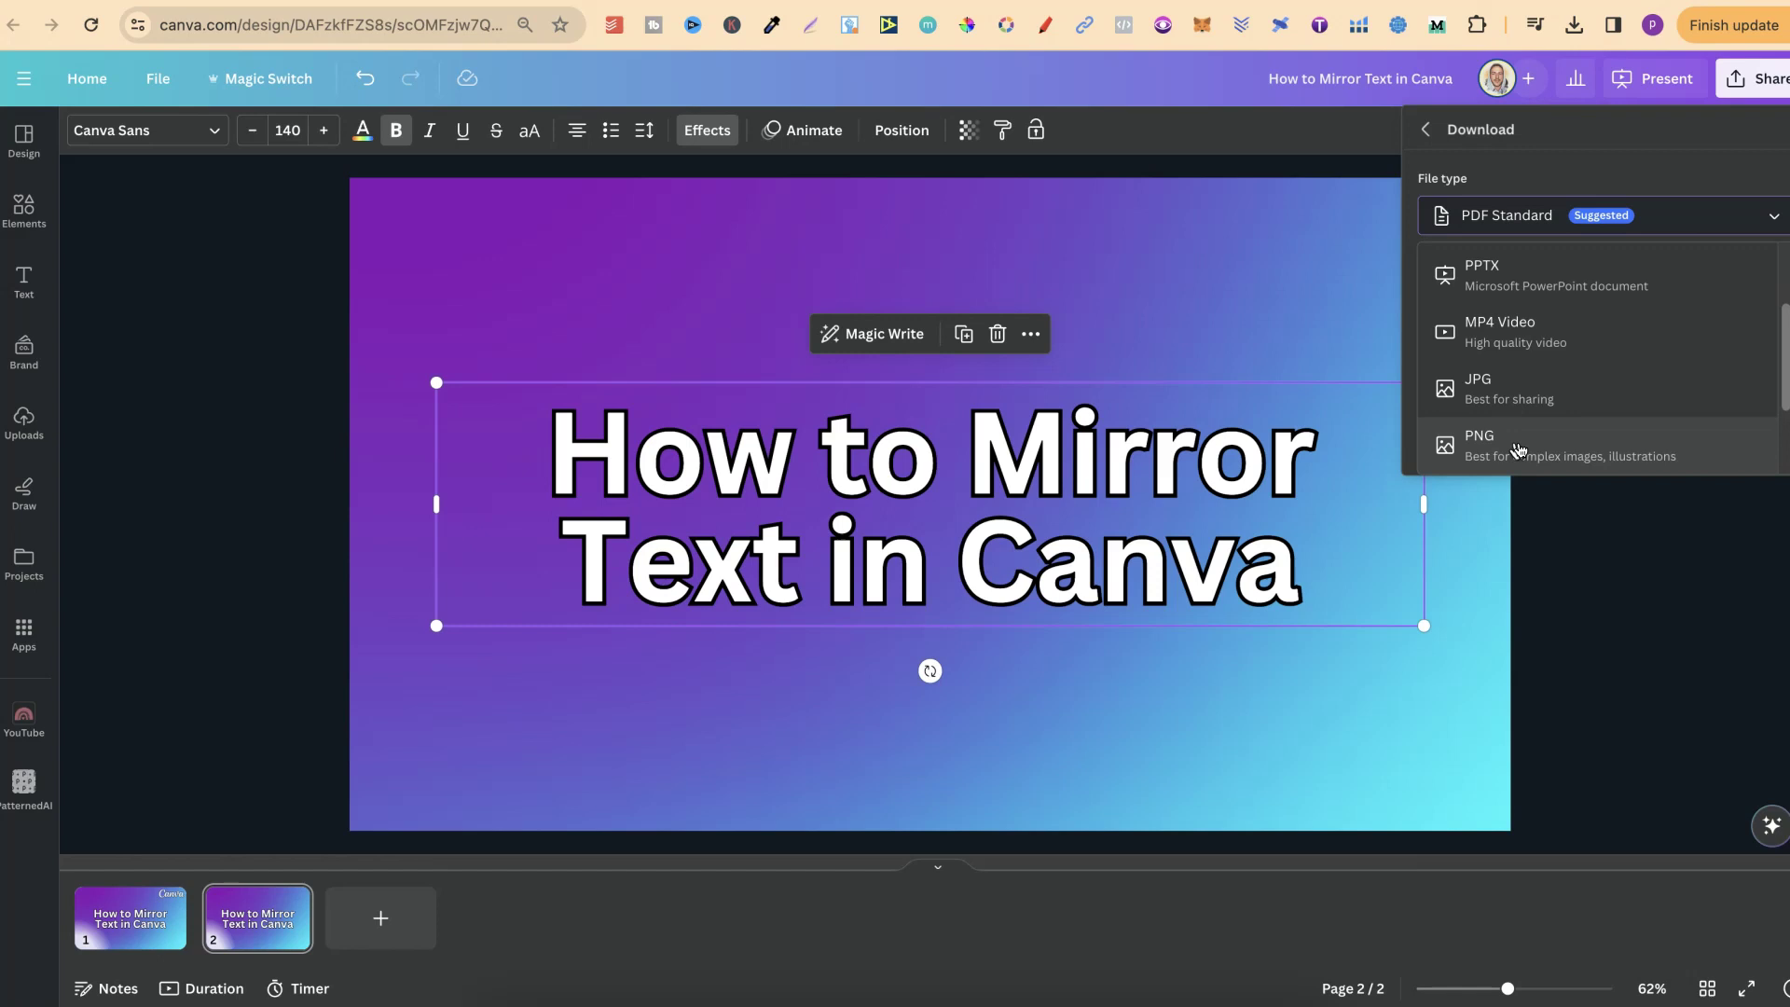
# Choose PNG with a transparent background and restrict the export to page 2 only.
pyautogui.click(1549, 447)
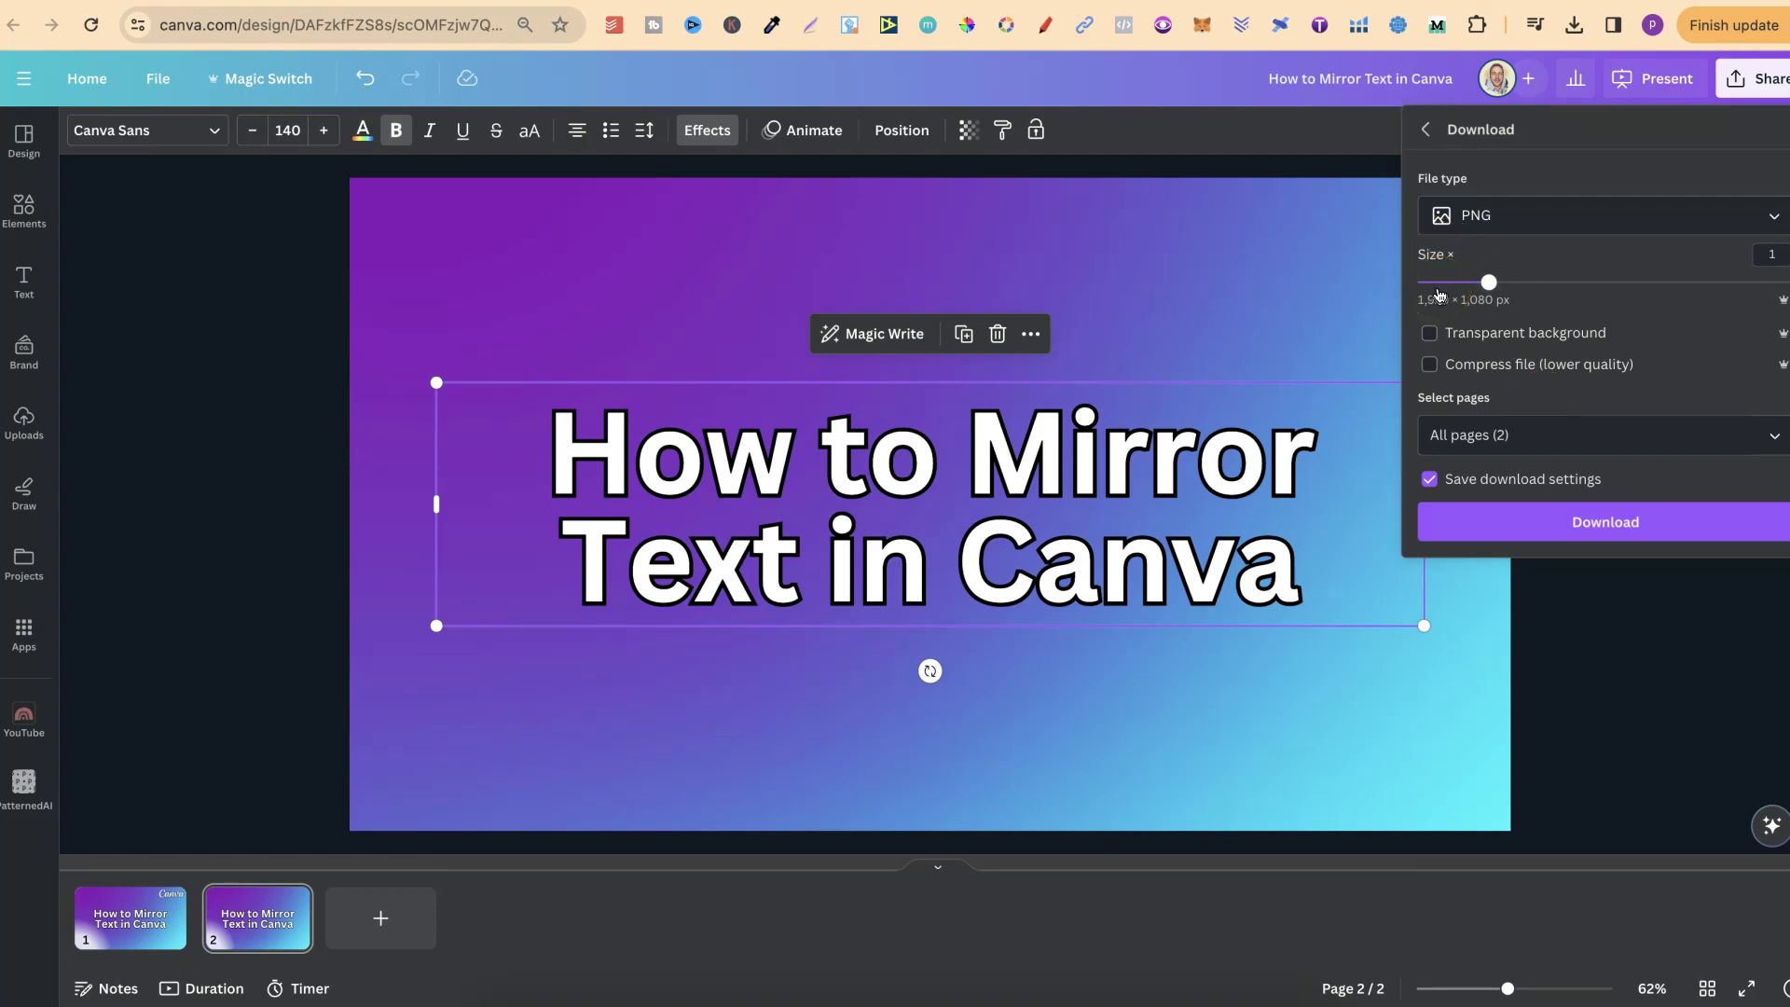
pyautogui.click(1430, 335)
pyautogui.click(1773, 436)
pyautogui.click(1773, 491)
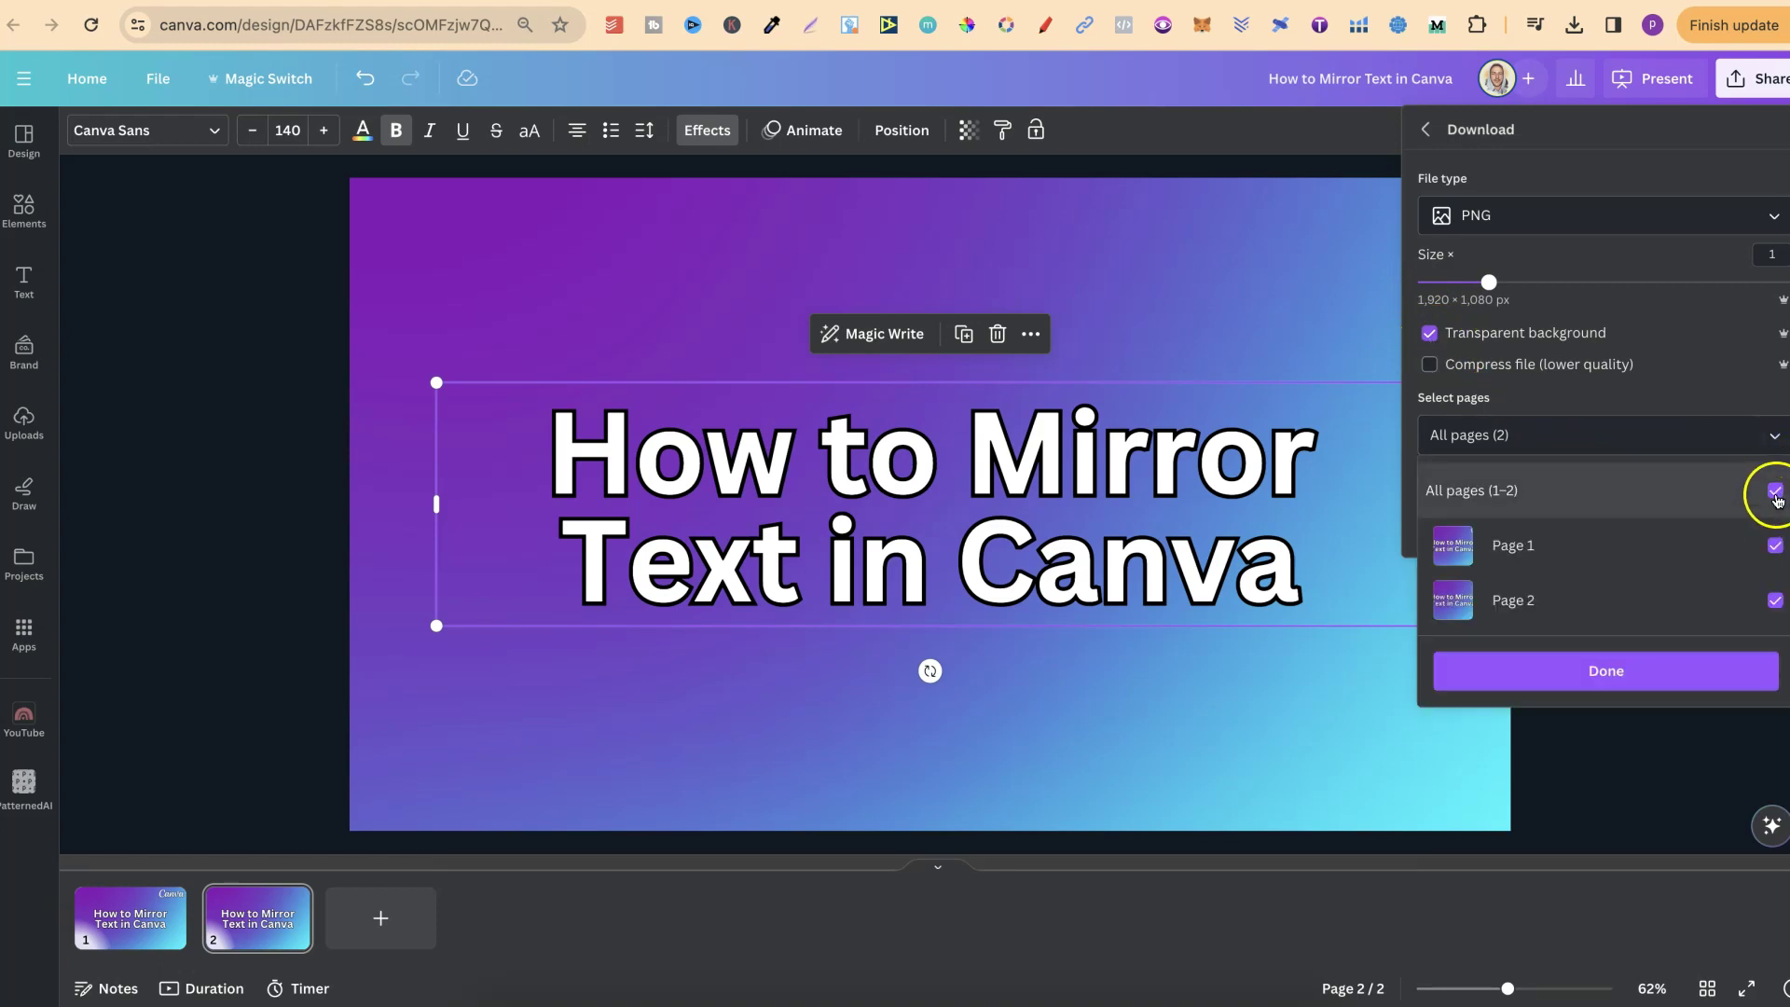
pyautogui.click(1775, 600)
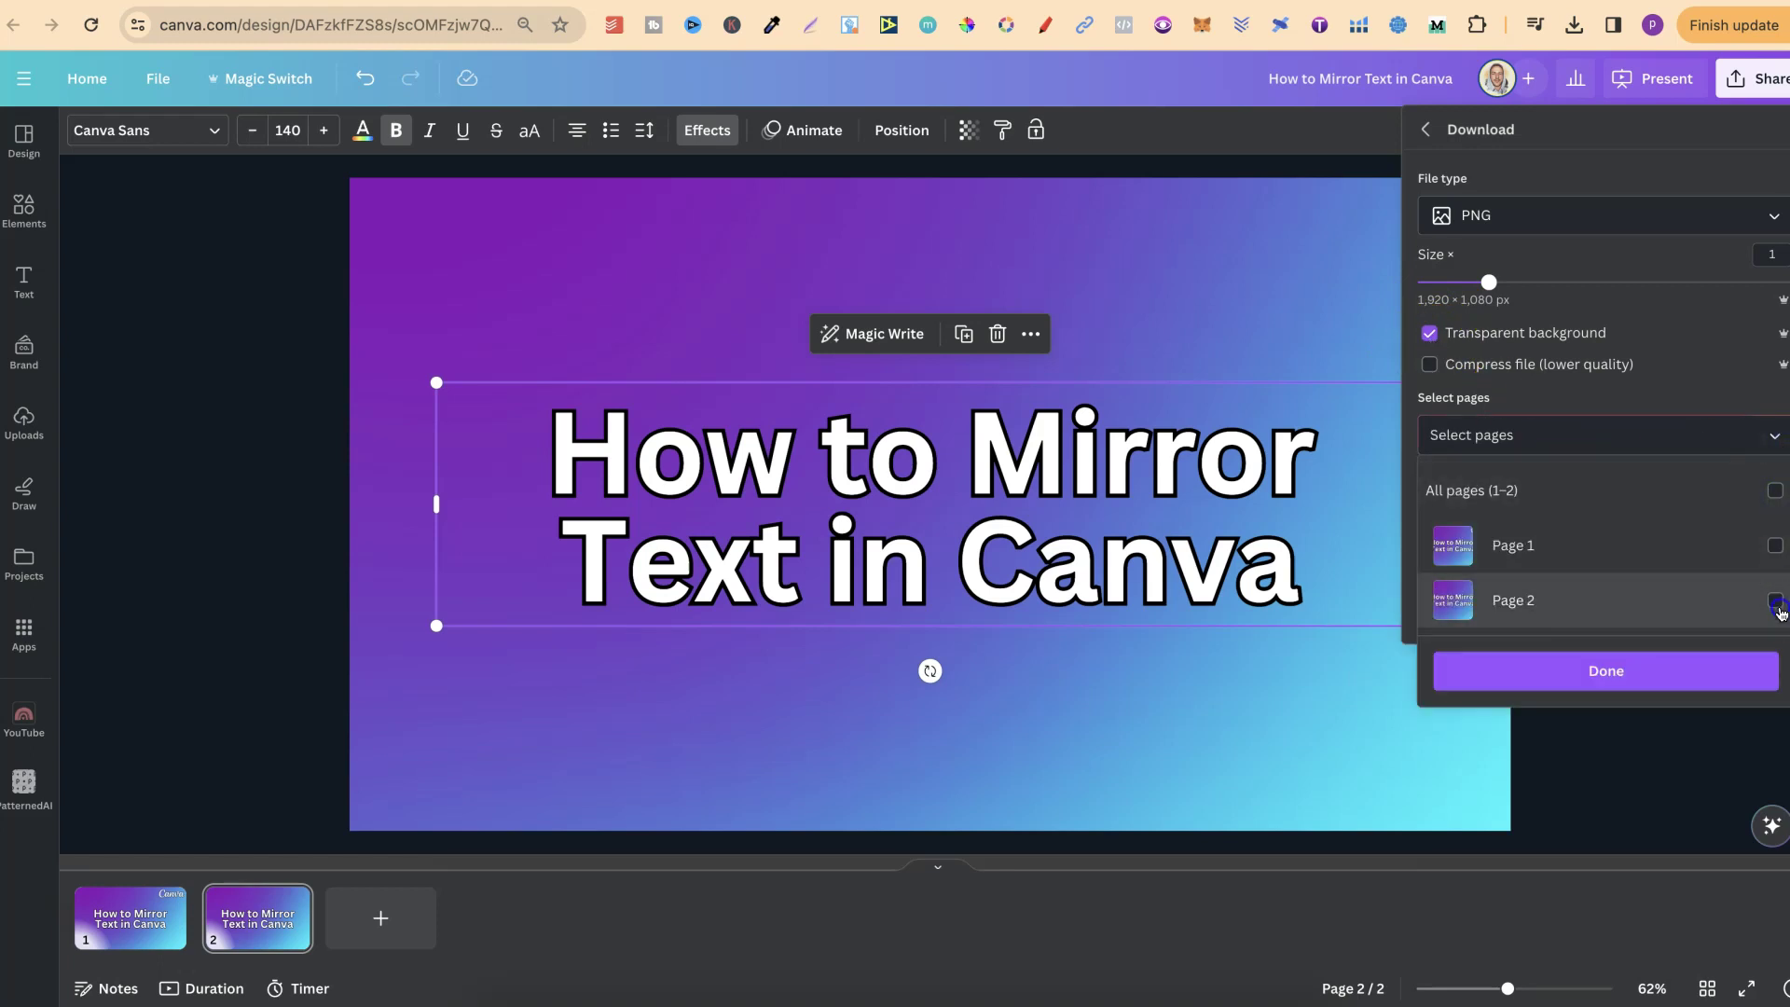
pyautogui.click(1622, 671)
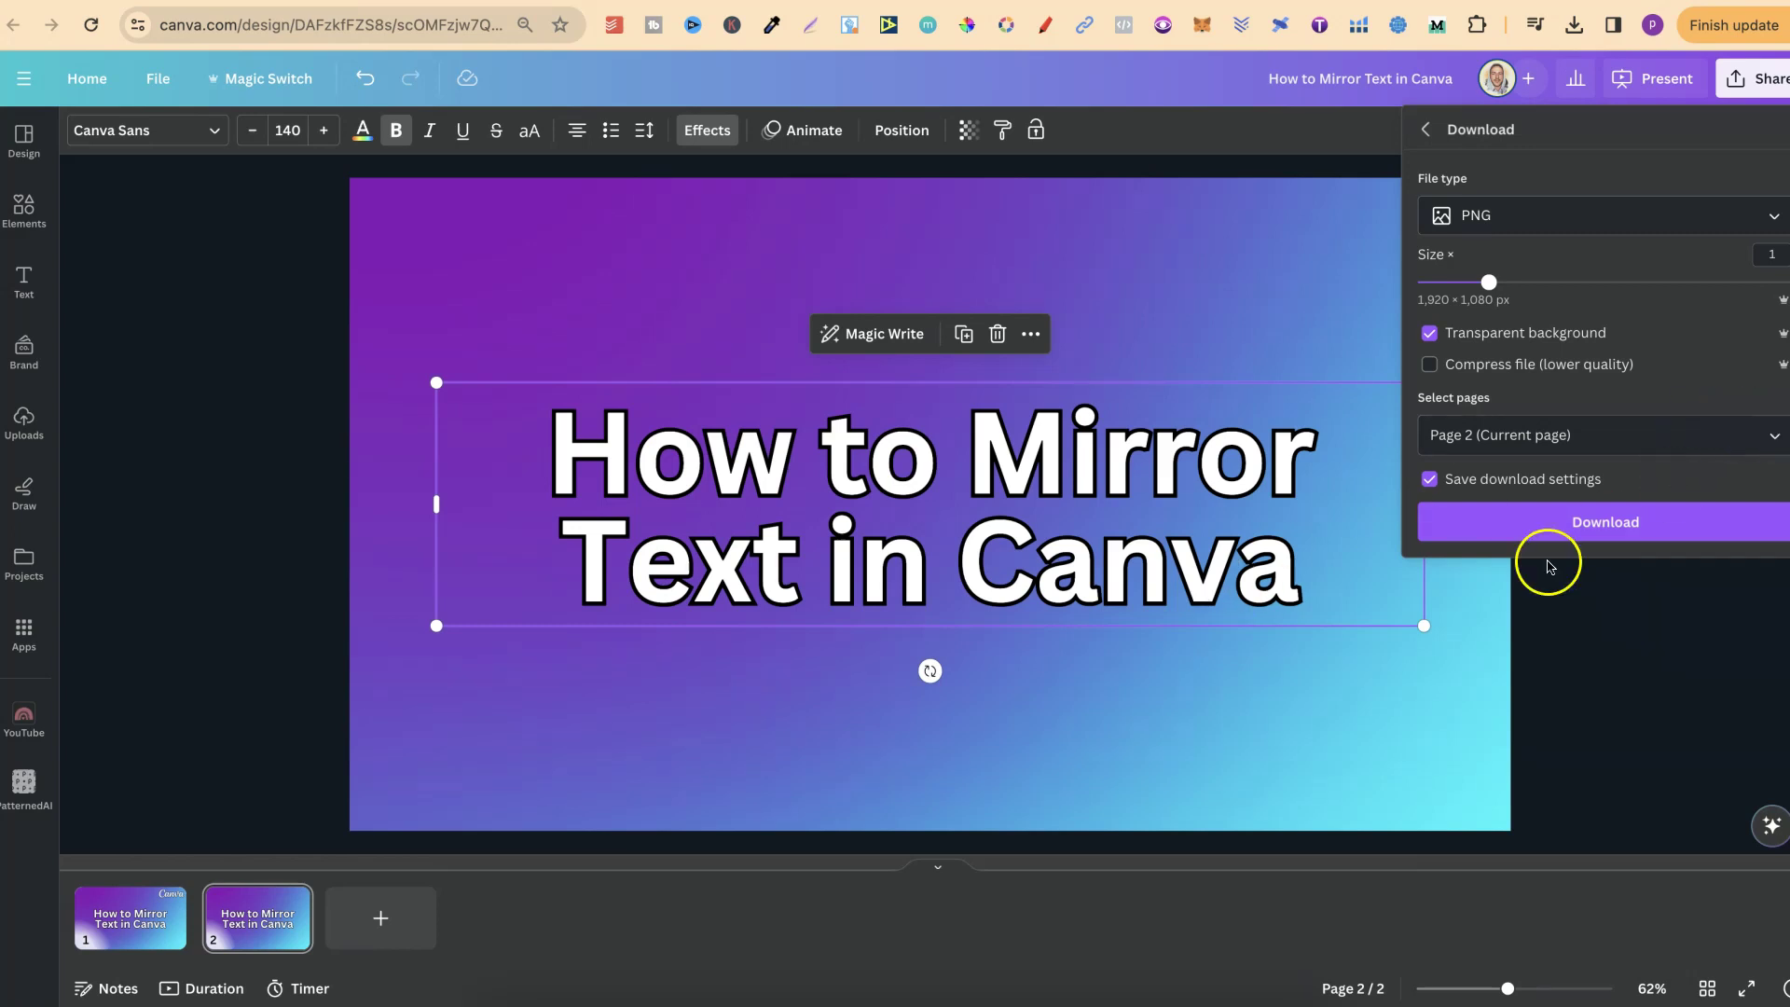
# Download page 2 as PNG, upload it to the YouTube folder, and lock the gradient background.
pyautogui.click(1543, 526)
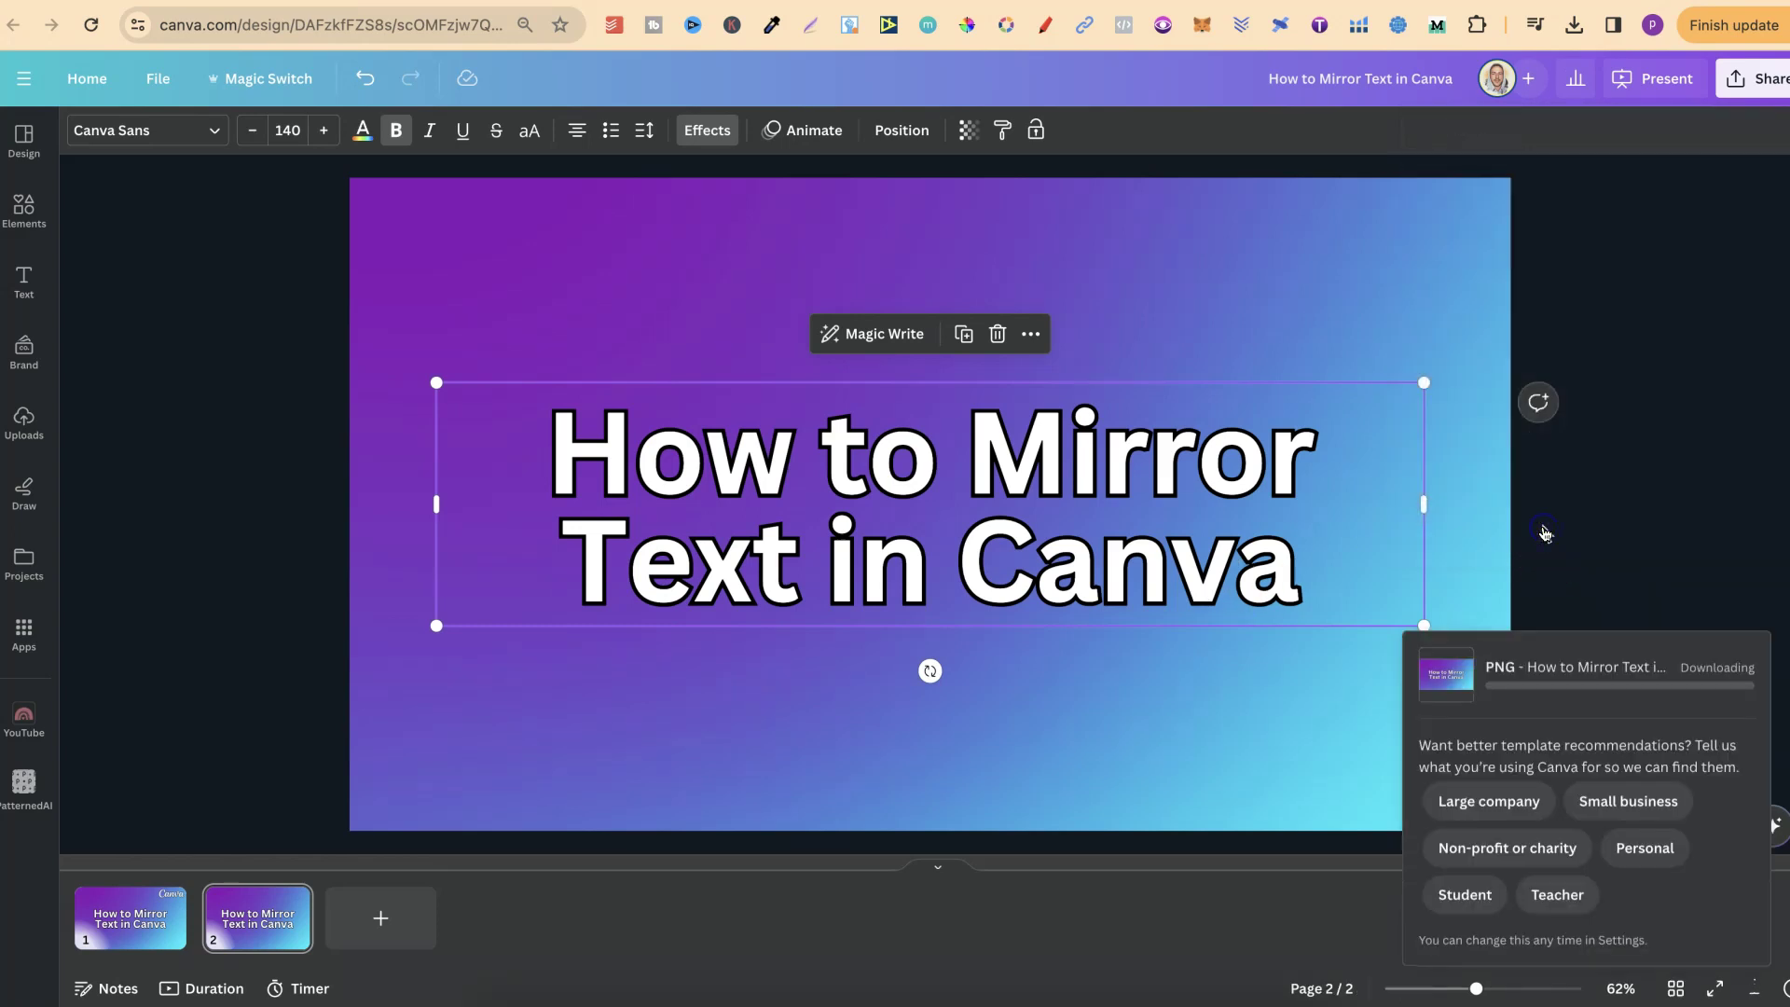
pyautogui.click(26, 719)
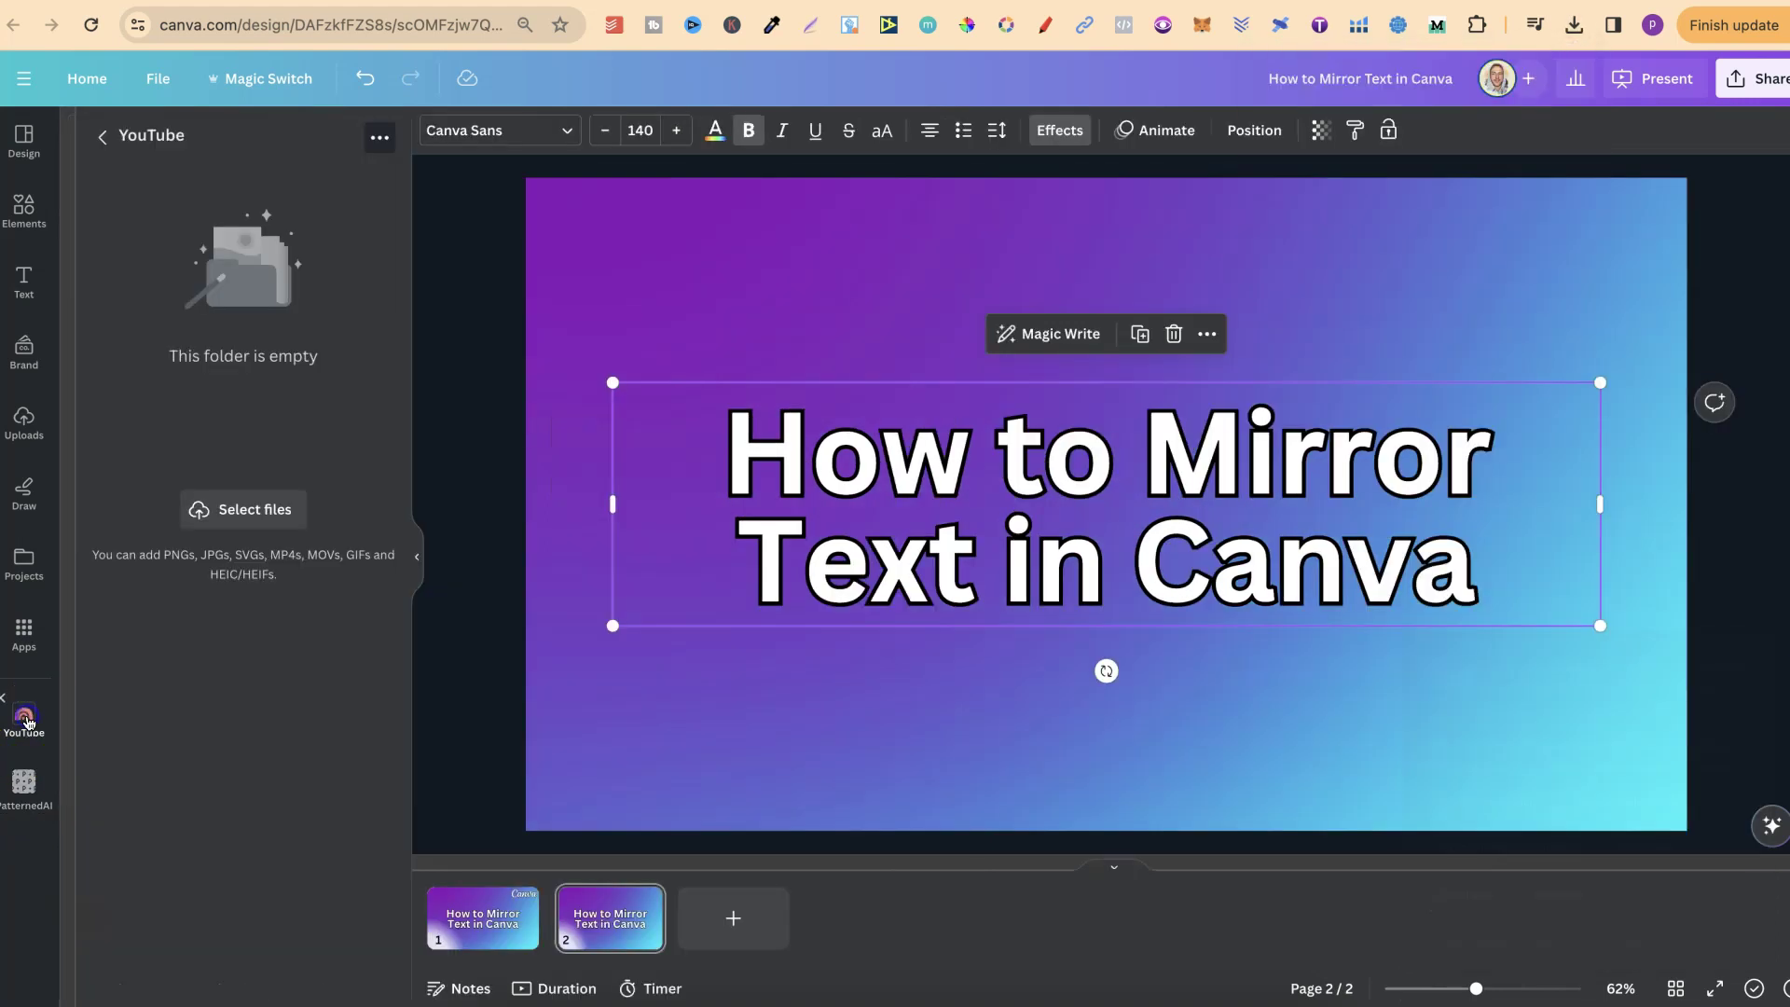
pyautogui.click(1575, 17)
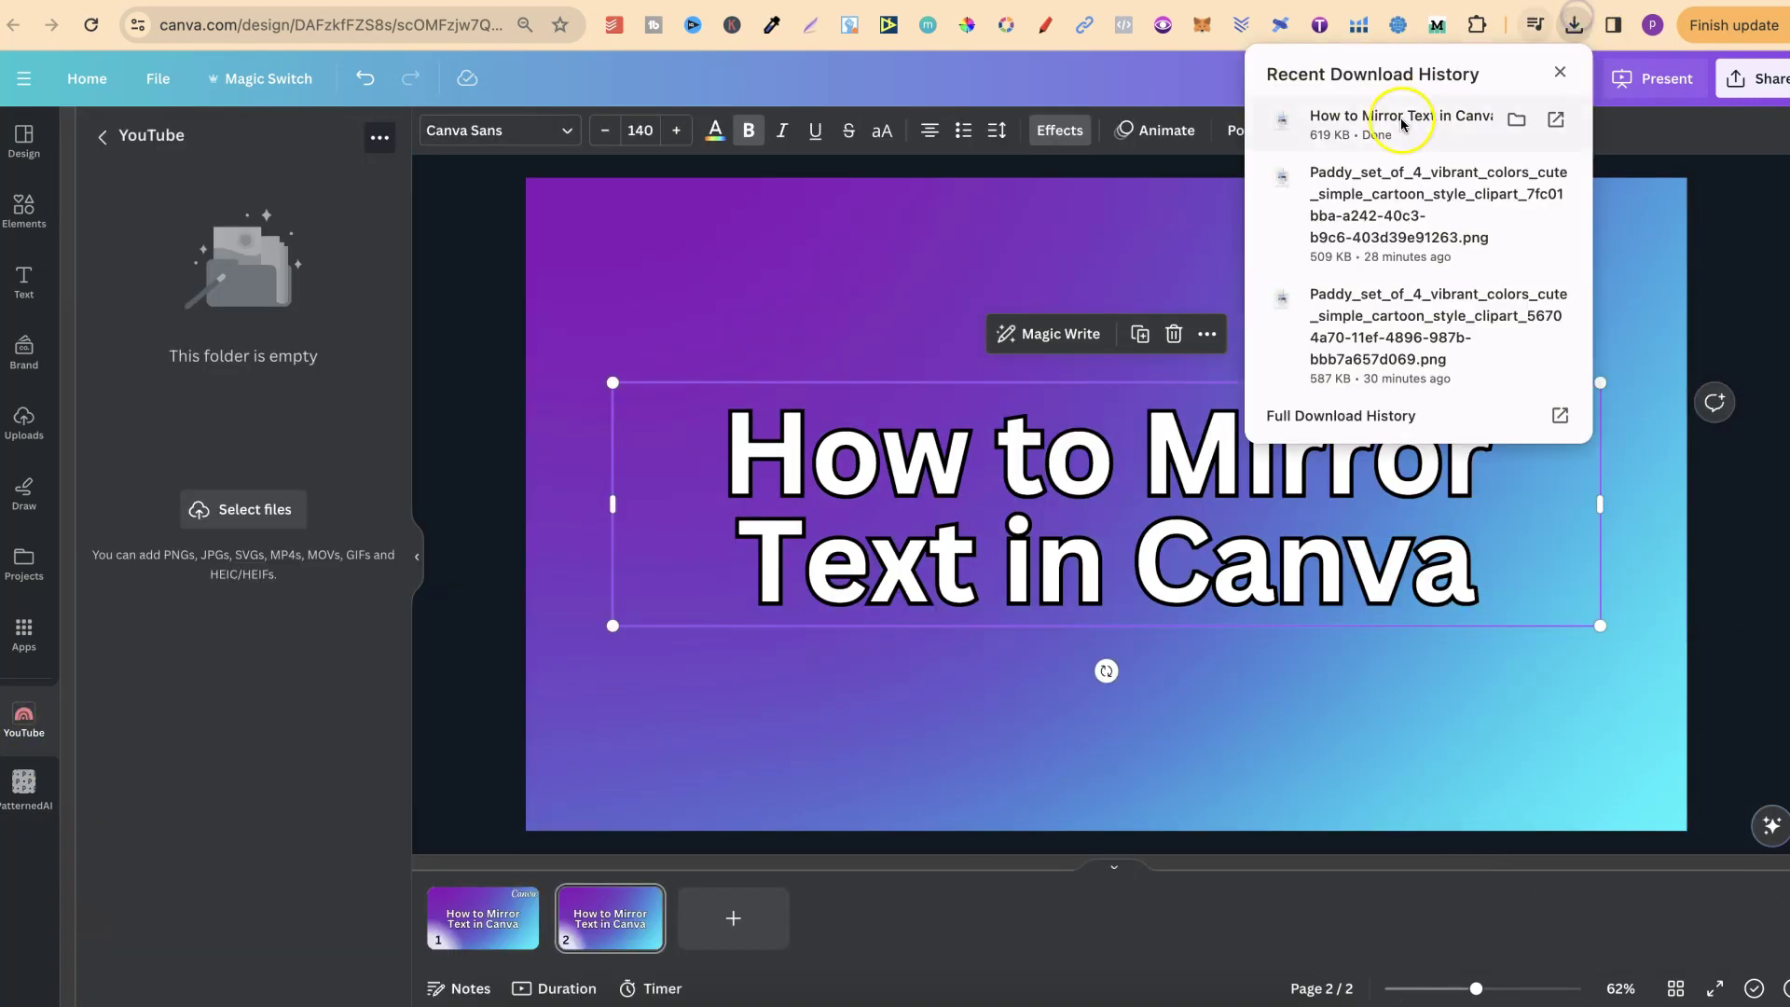
pyautogui.moveTo(1399, 121); pyautogui.dragTo(195, 494)
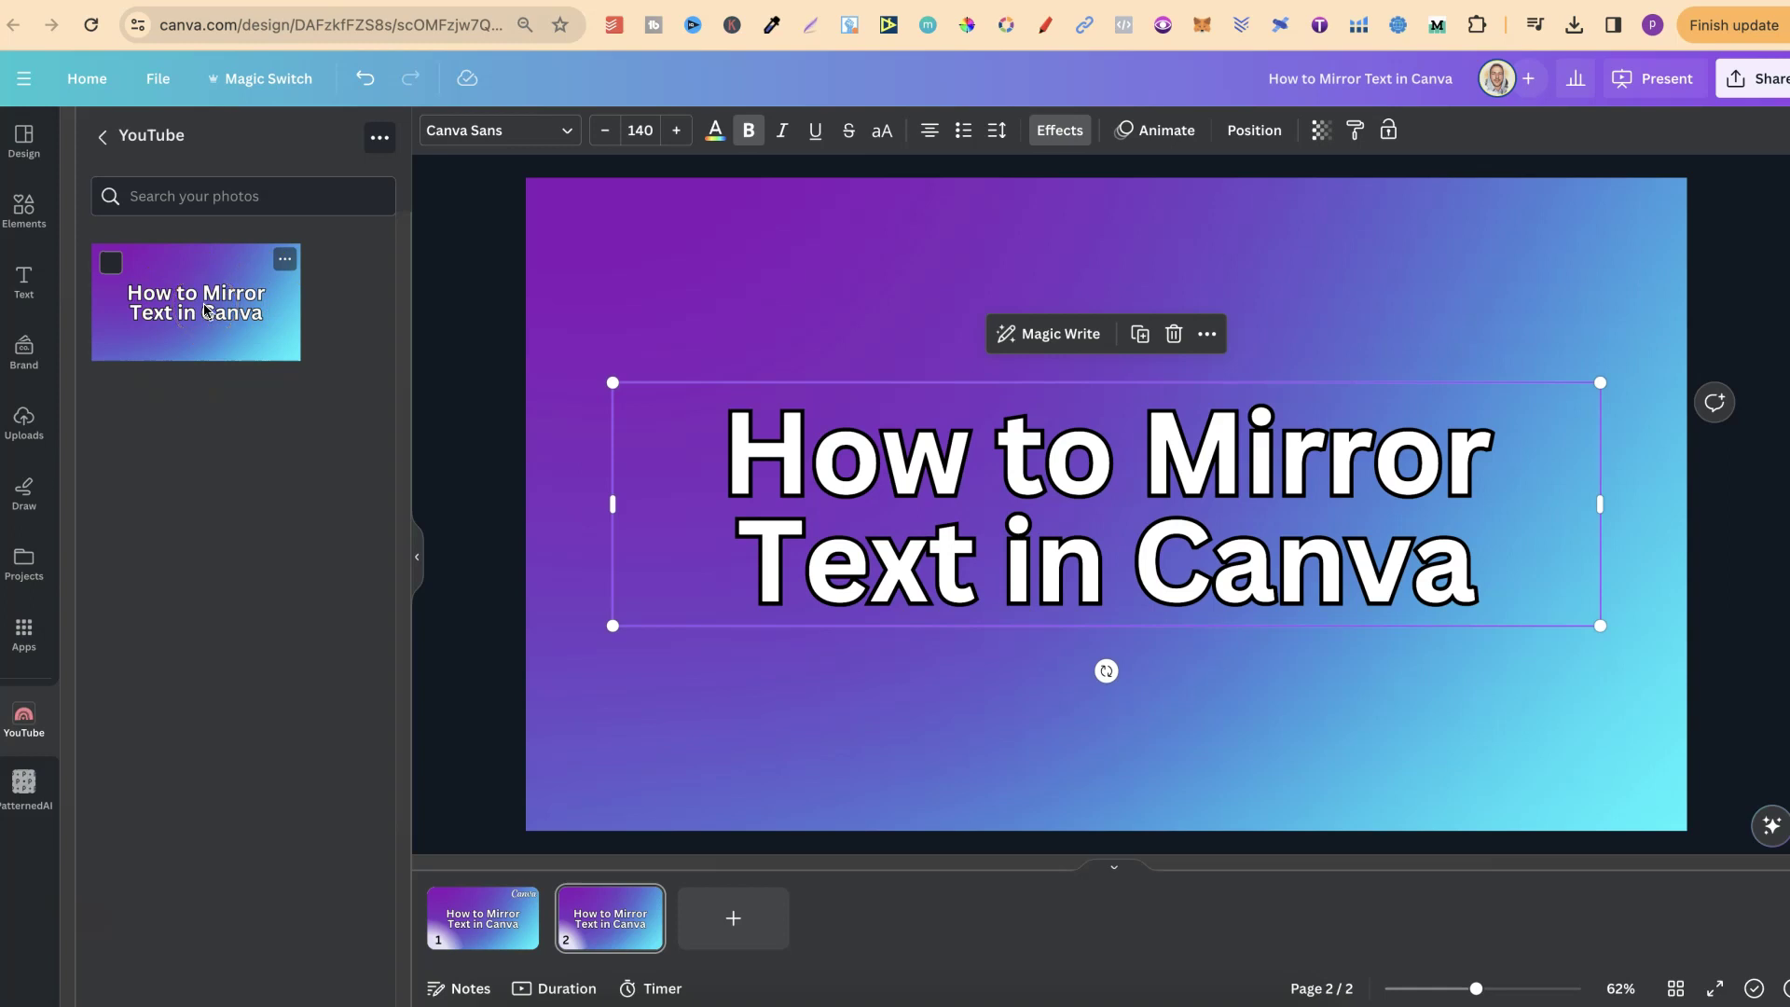
pyautogui.click(751, 264)
pyautogui.click(1106, 219)
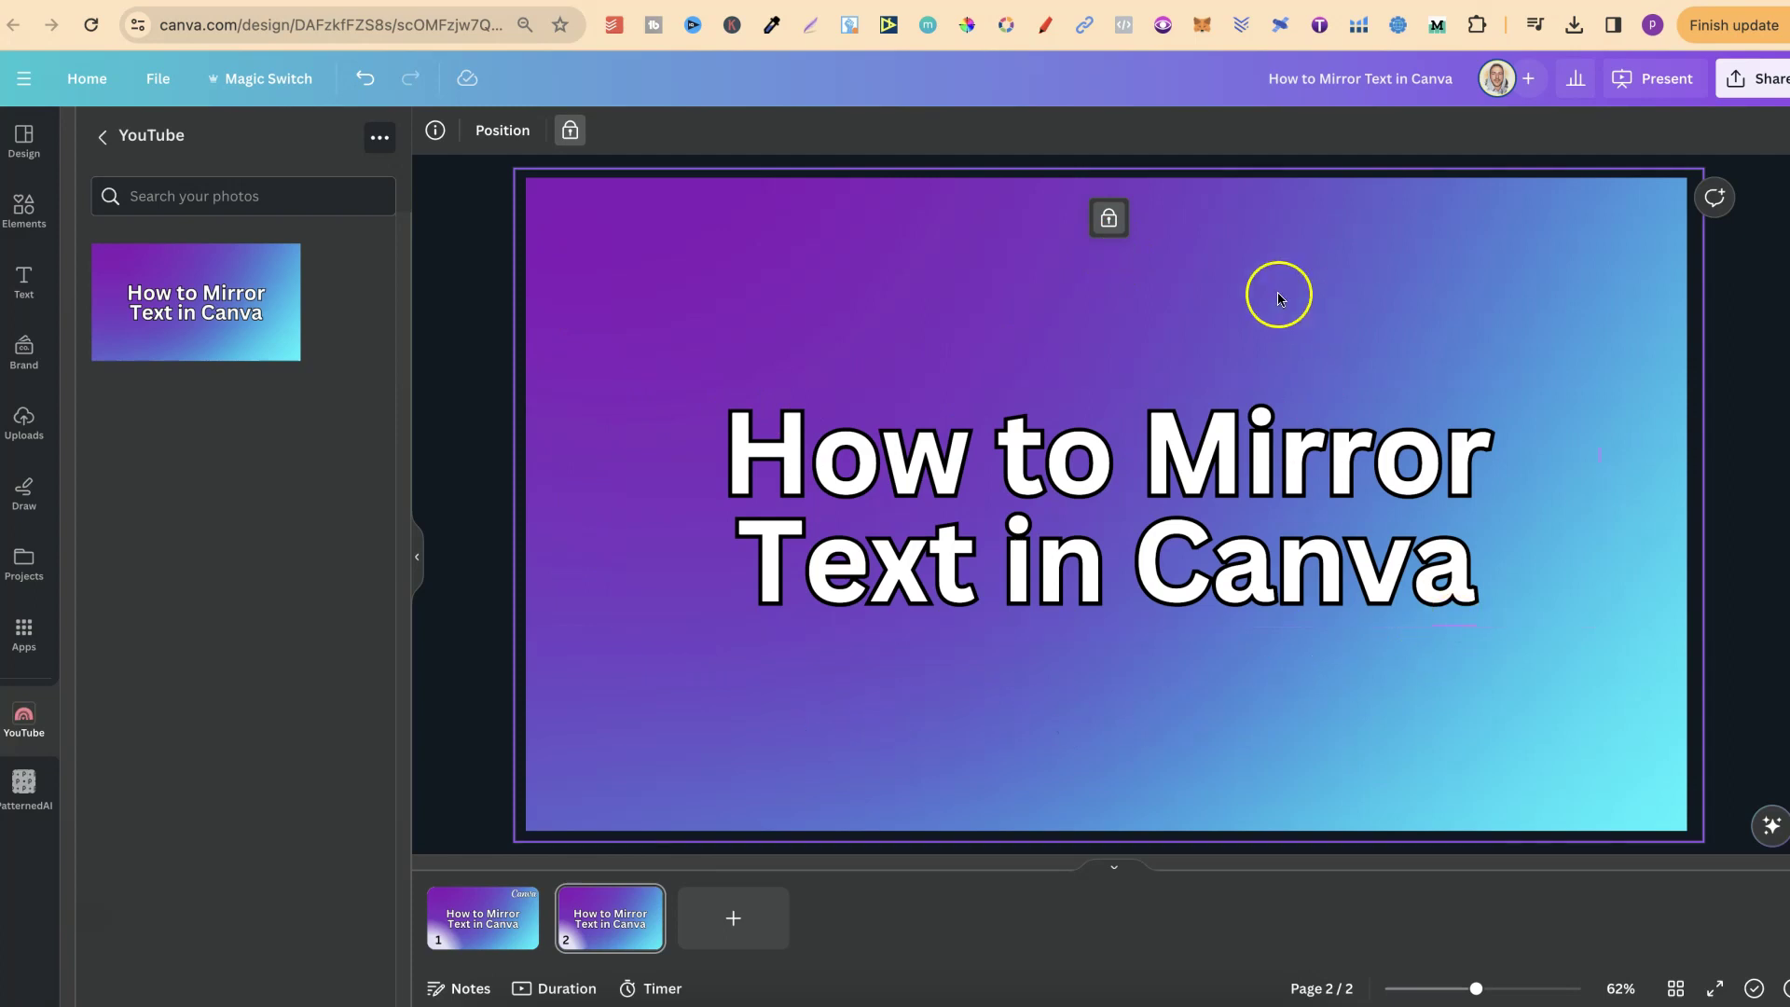
# Remove page 2's gradient background, download it as transparent PNG, and upload it to YouTube folder.
pyautogui.click(1107, 217)
pyautogui.click(1108, 220)
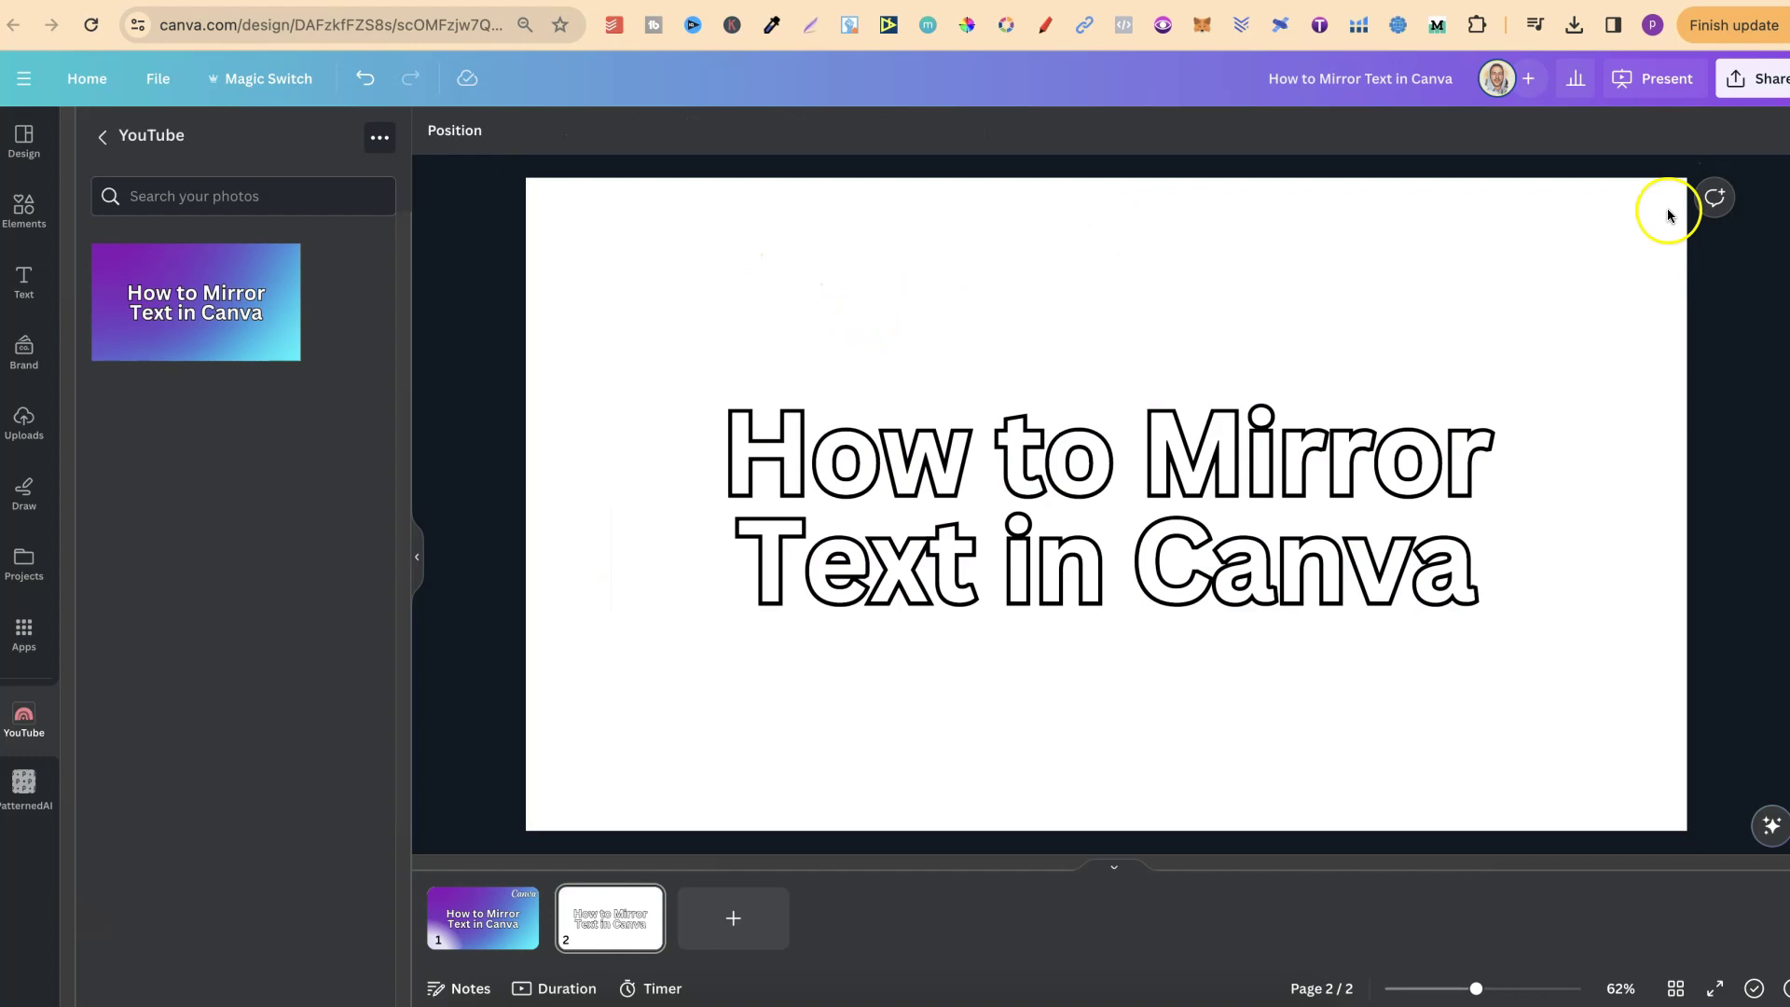
pyautogui.click(1742, 82)
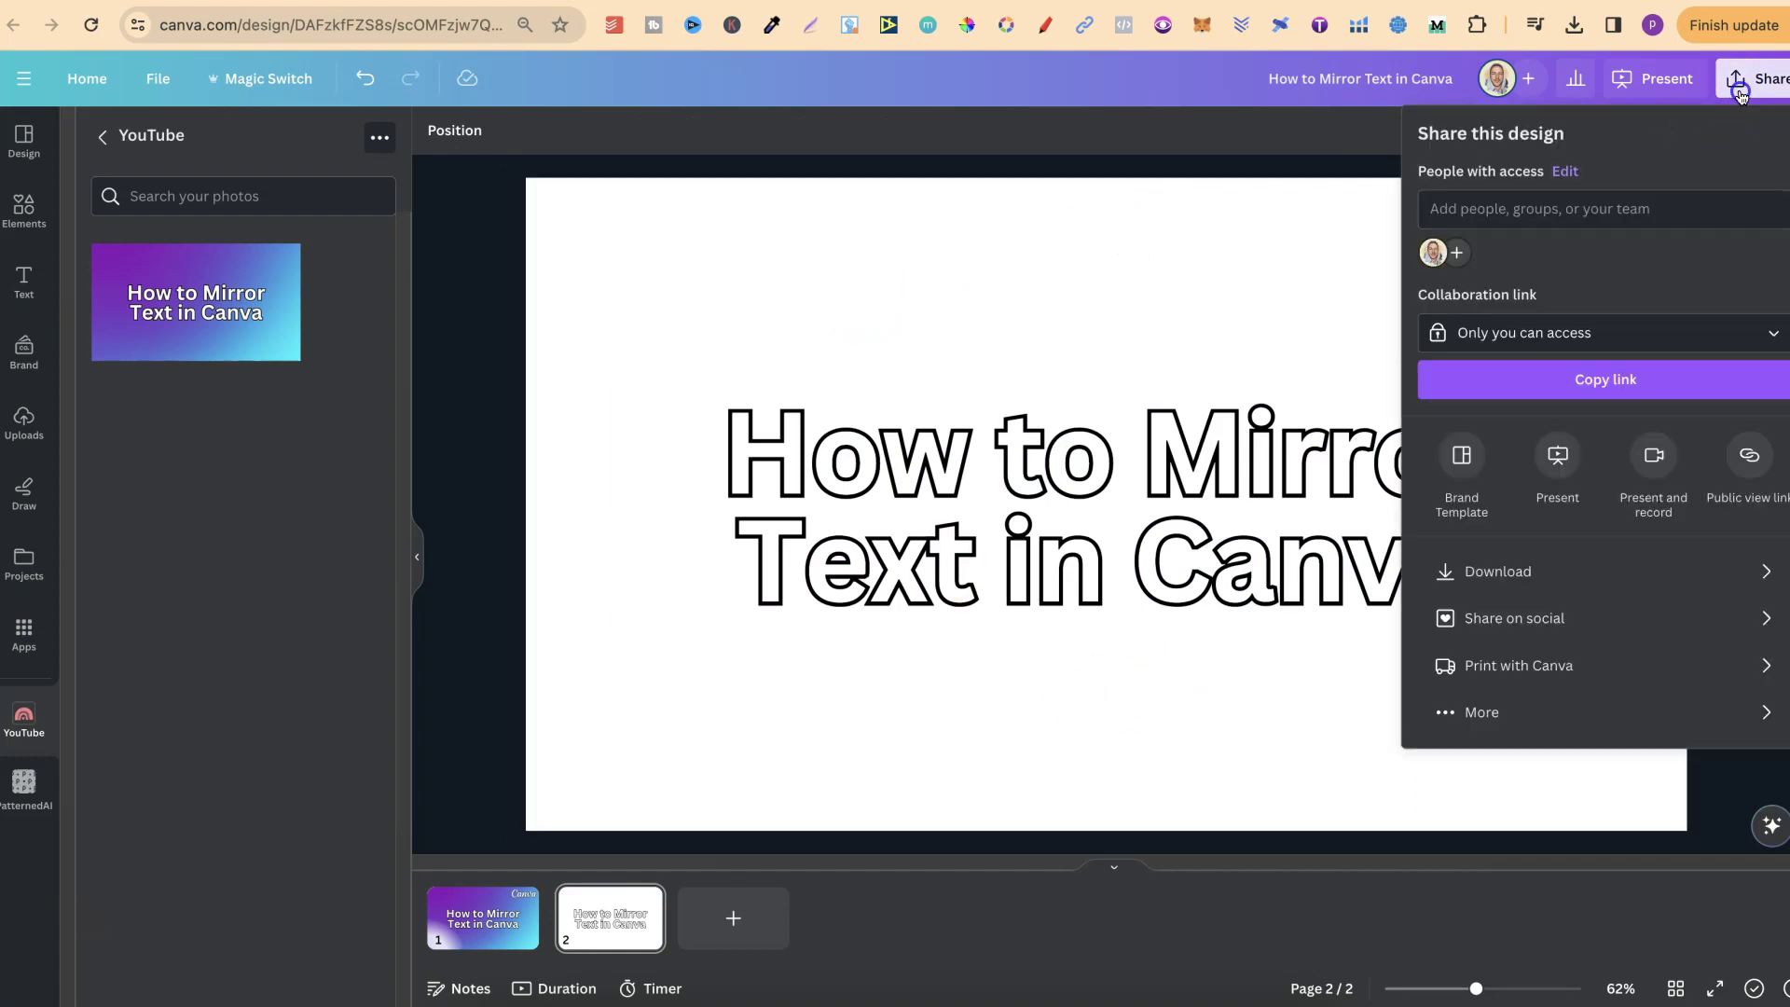
pyautogui.click(1529, 572)
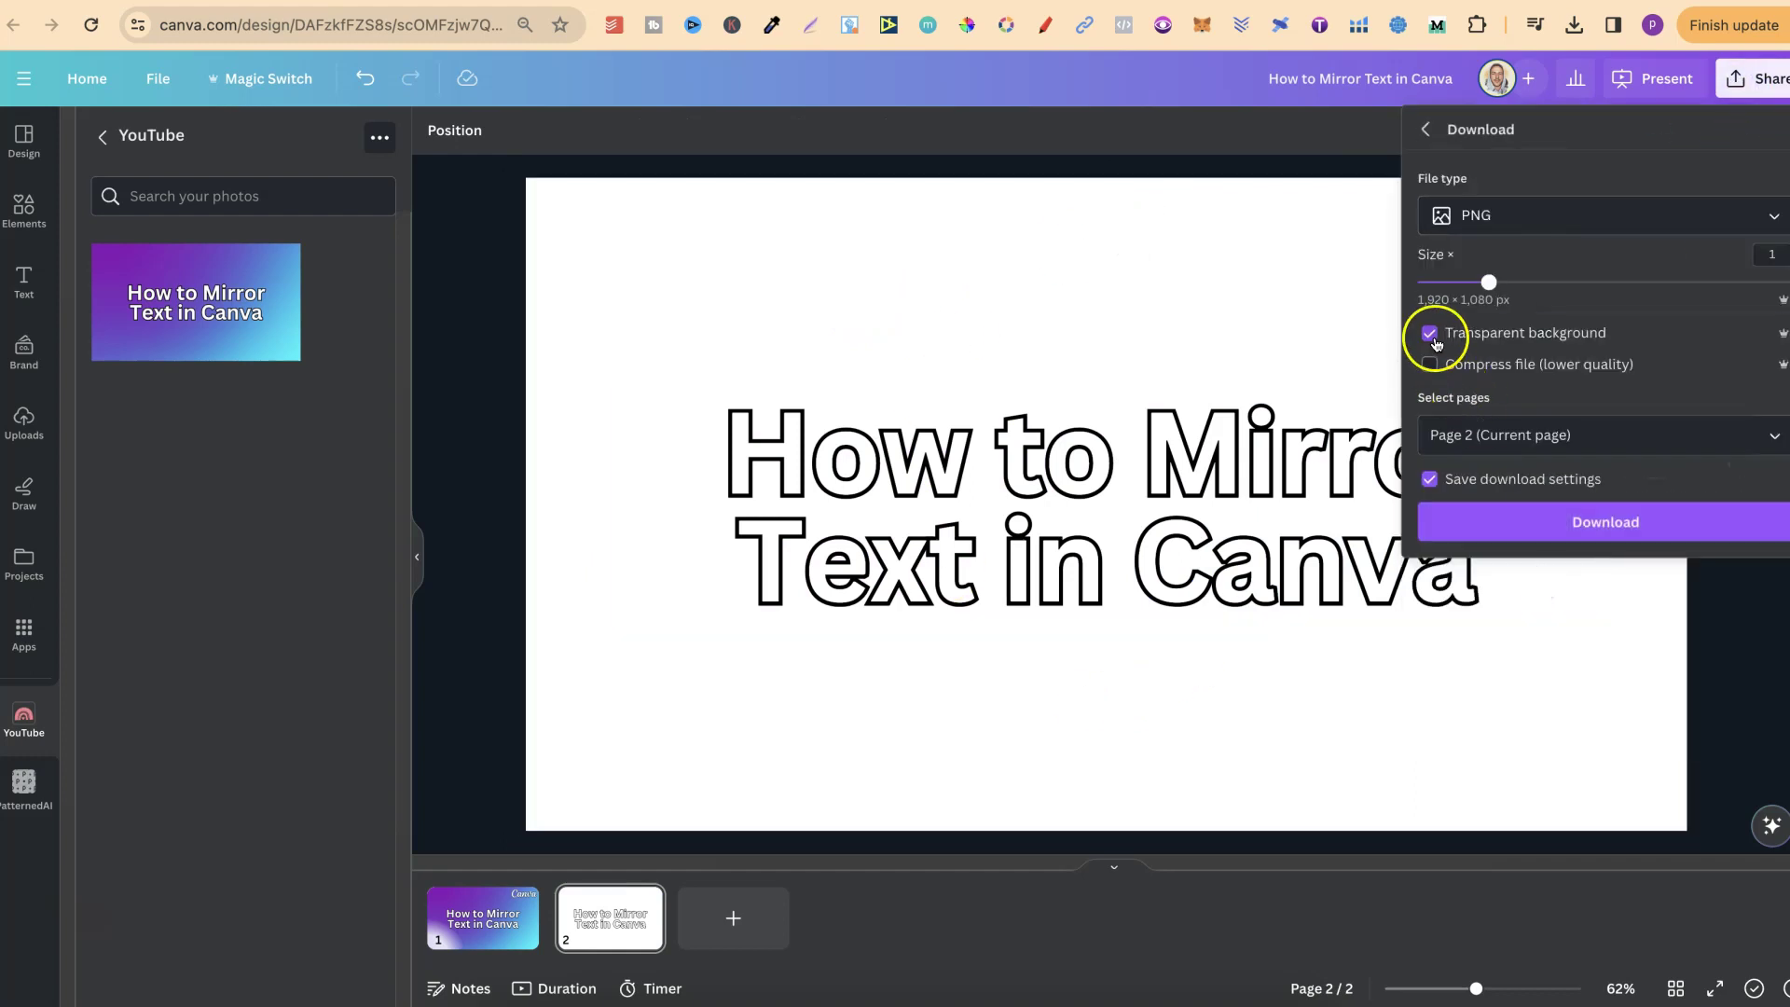
pyautogui.click(1502, 527)
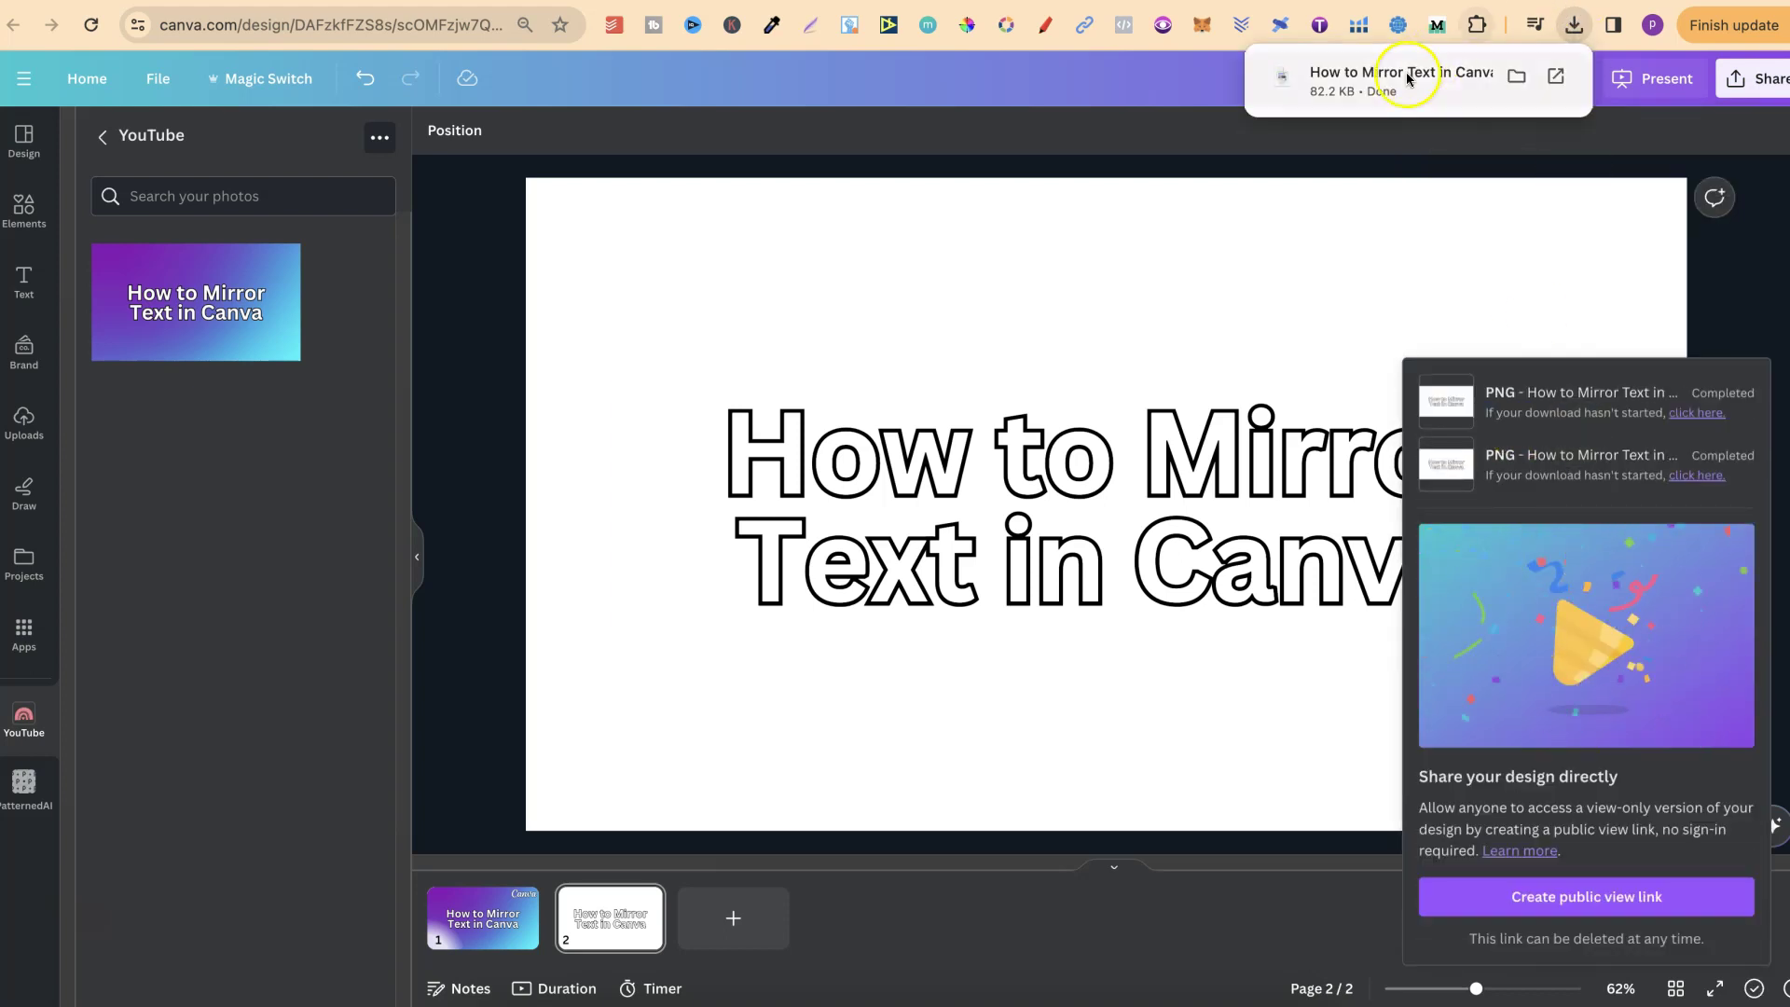
pyautogui.moveTo(1408, 78); pyautogui.dragTo(181, 477)
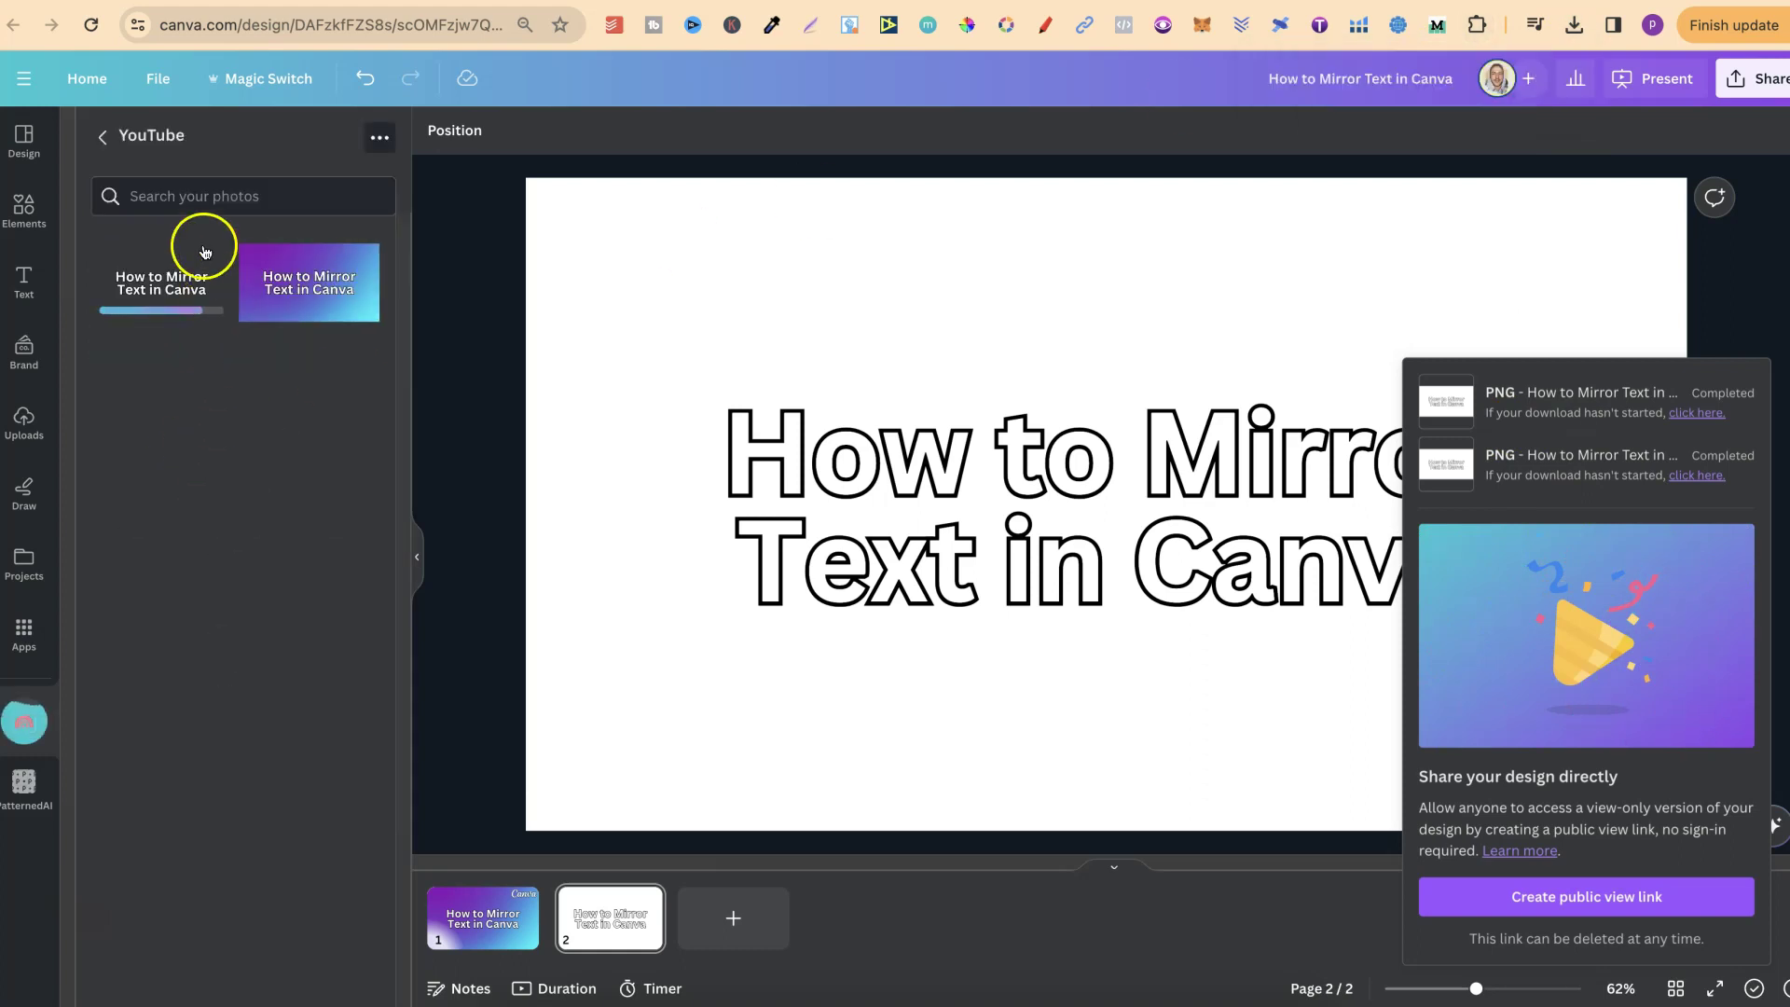
# On the gradient page 1, nudge the title up and add the uploaded title image.
pyautogui.click(474, 926)
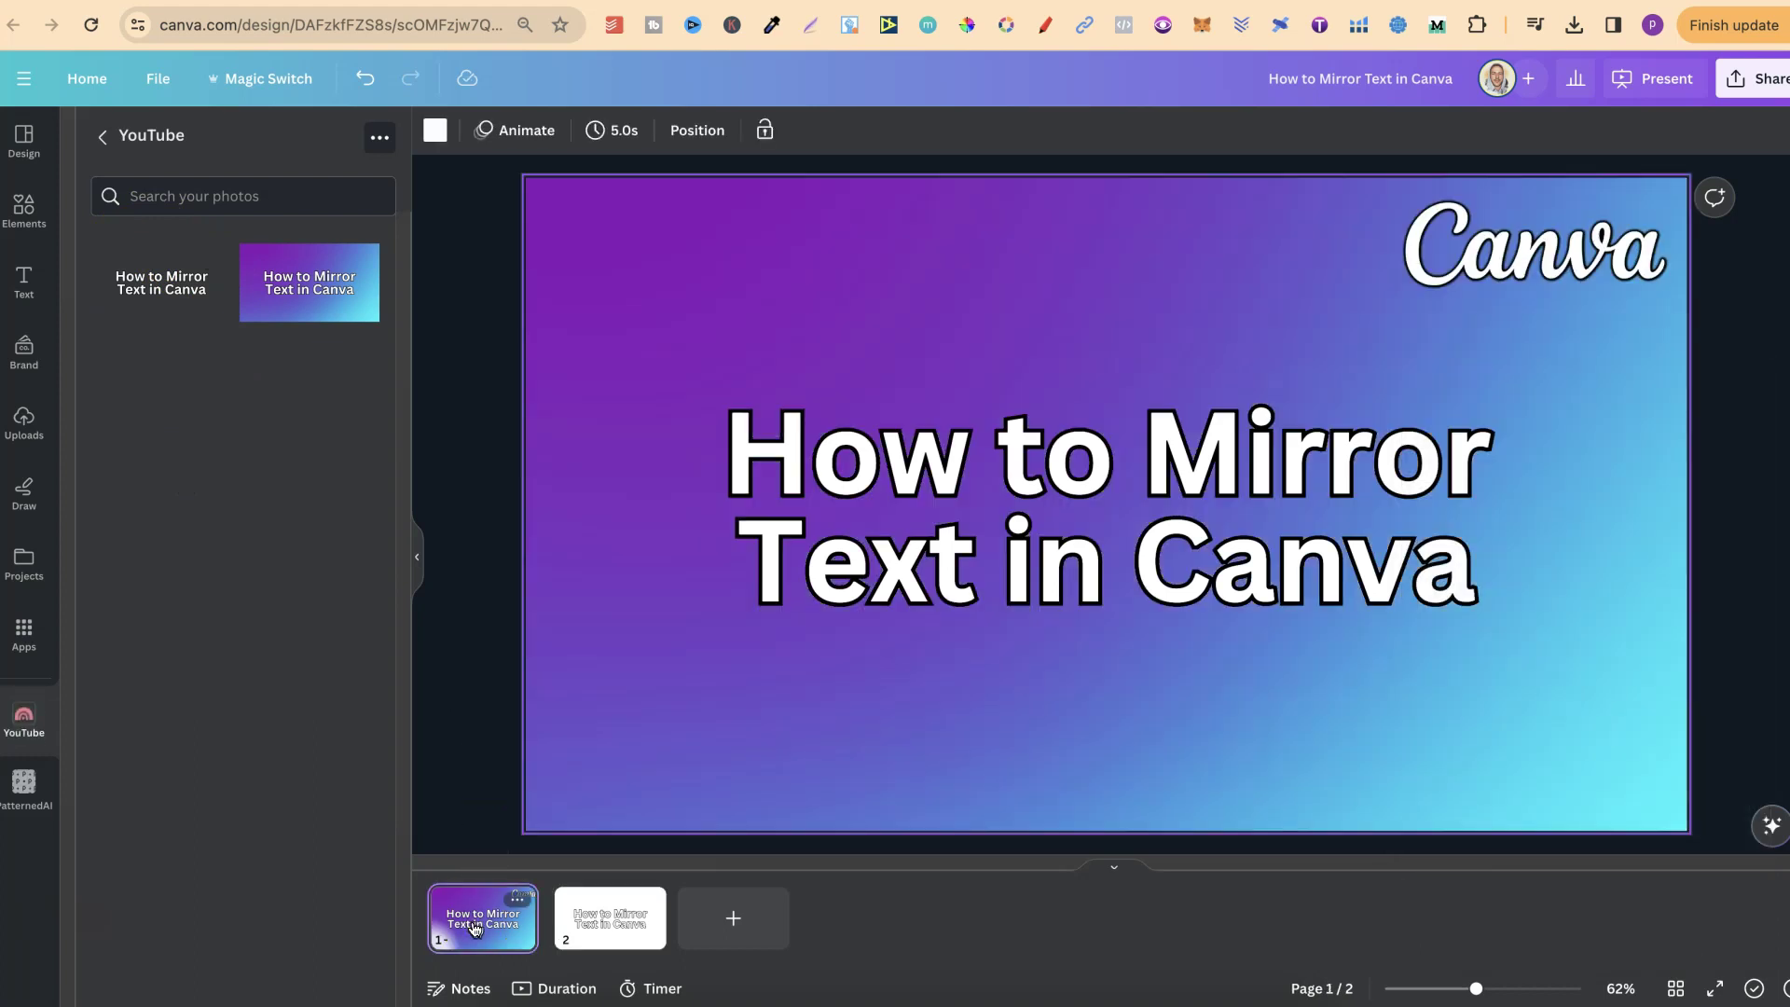
pyautogui.moveTo(1130, 582); pyautogui.dragTo(1135, 531)
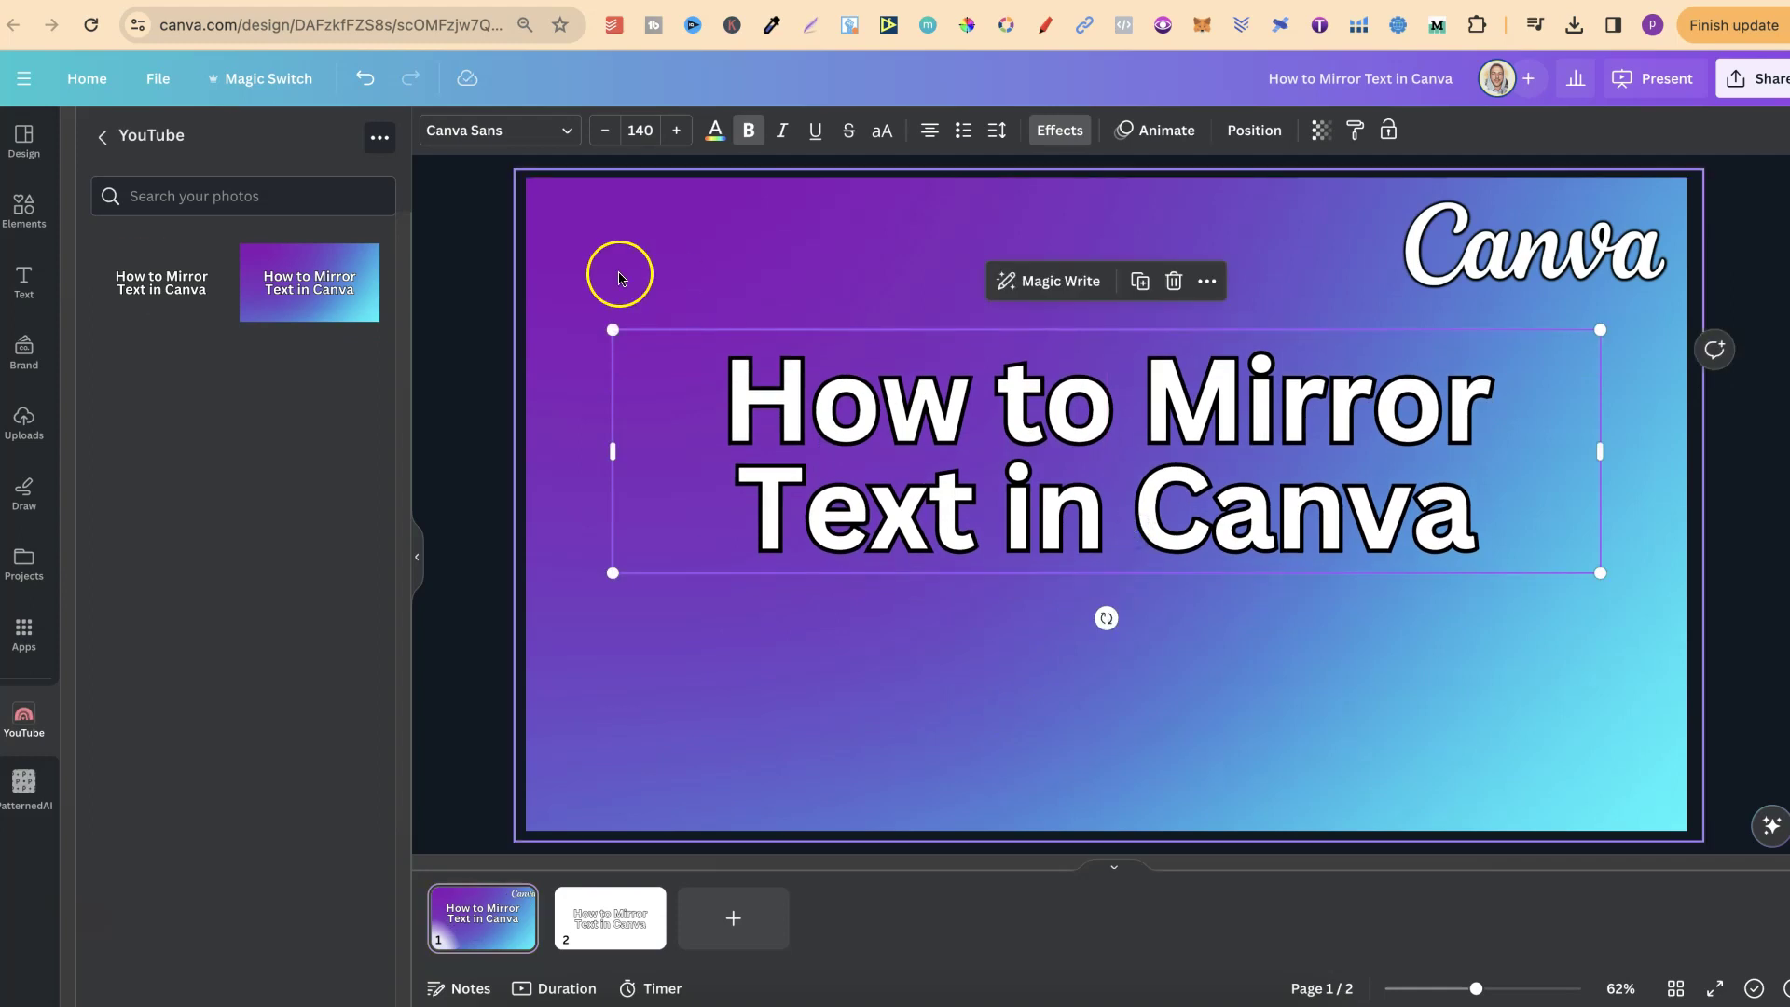
pyautogui.click(152, 278)
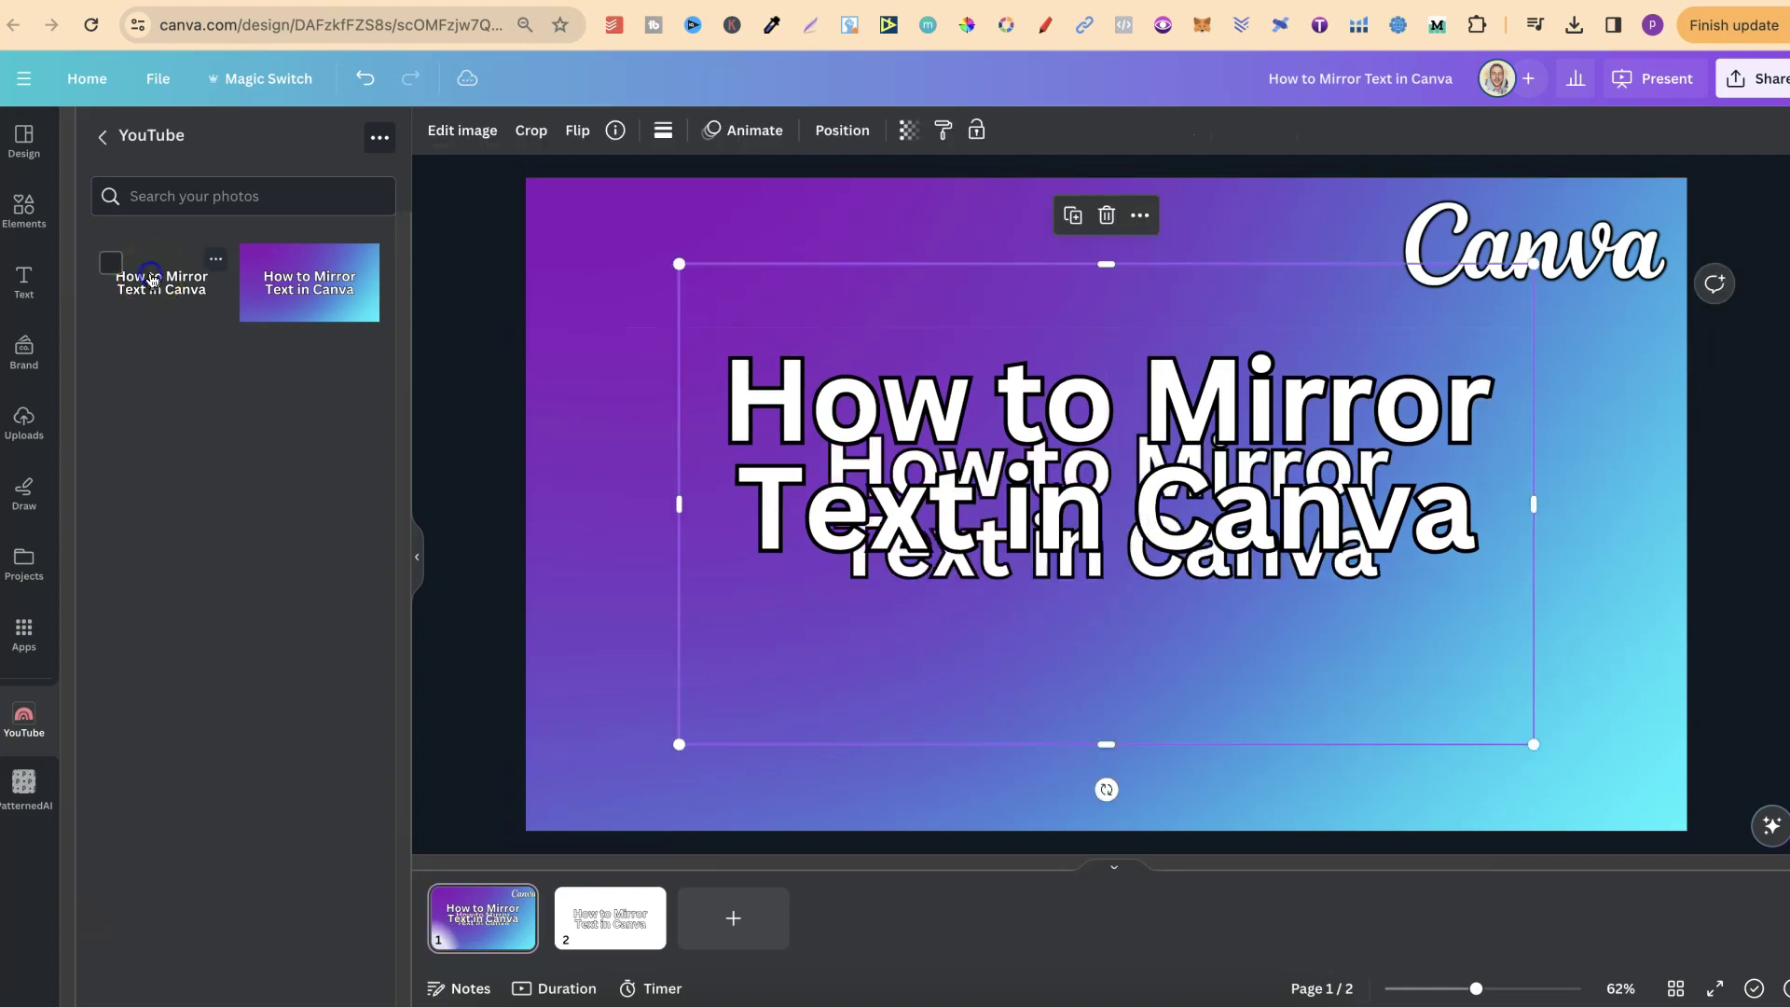
# Trim the title image narrower and shorter and position it just below the title.
pyautogui.moveTo(1278, 301); pyautogui.dragTo(1256, 480)
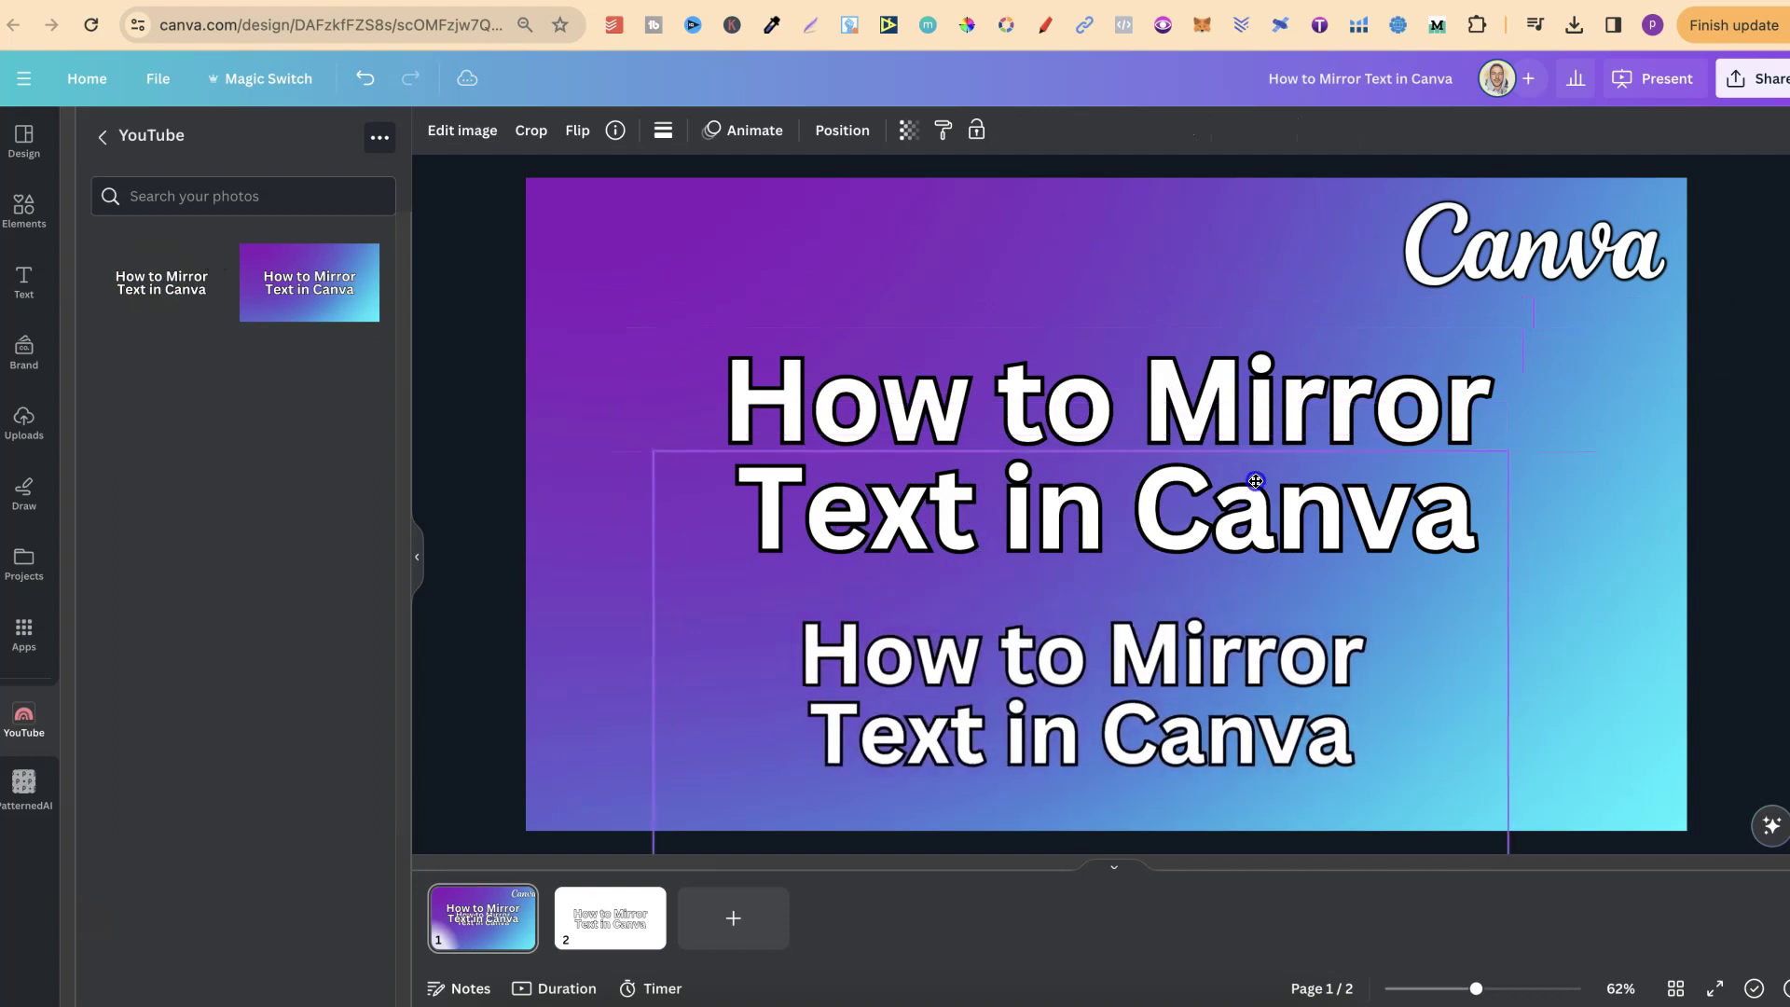
pyautogui.moveTo(1495, 684); pyautogui.dragTo(1414, 681)
pyautogui.moveTo(660, 684); pyautogui.dragTo(776, 683)
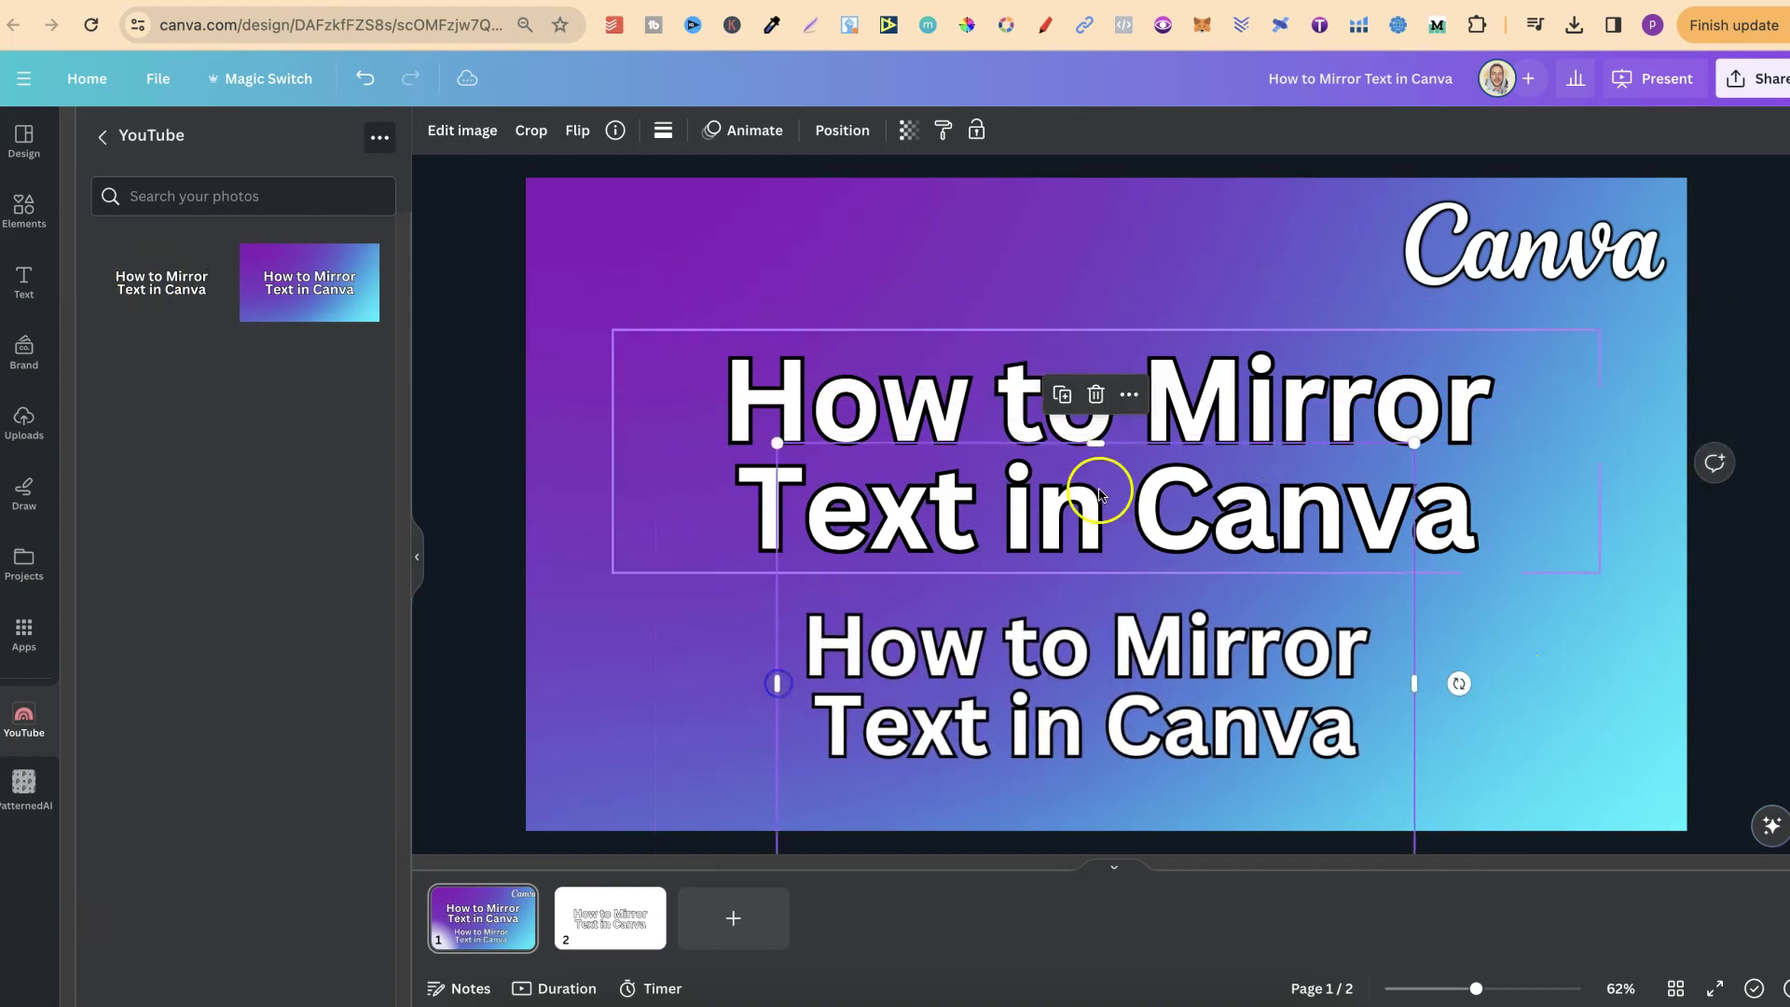
pyautogui.moveTo(1097, 443); pyautogui.dragTo(1096, 585)
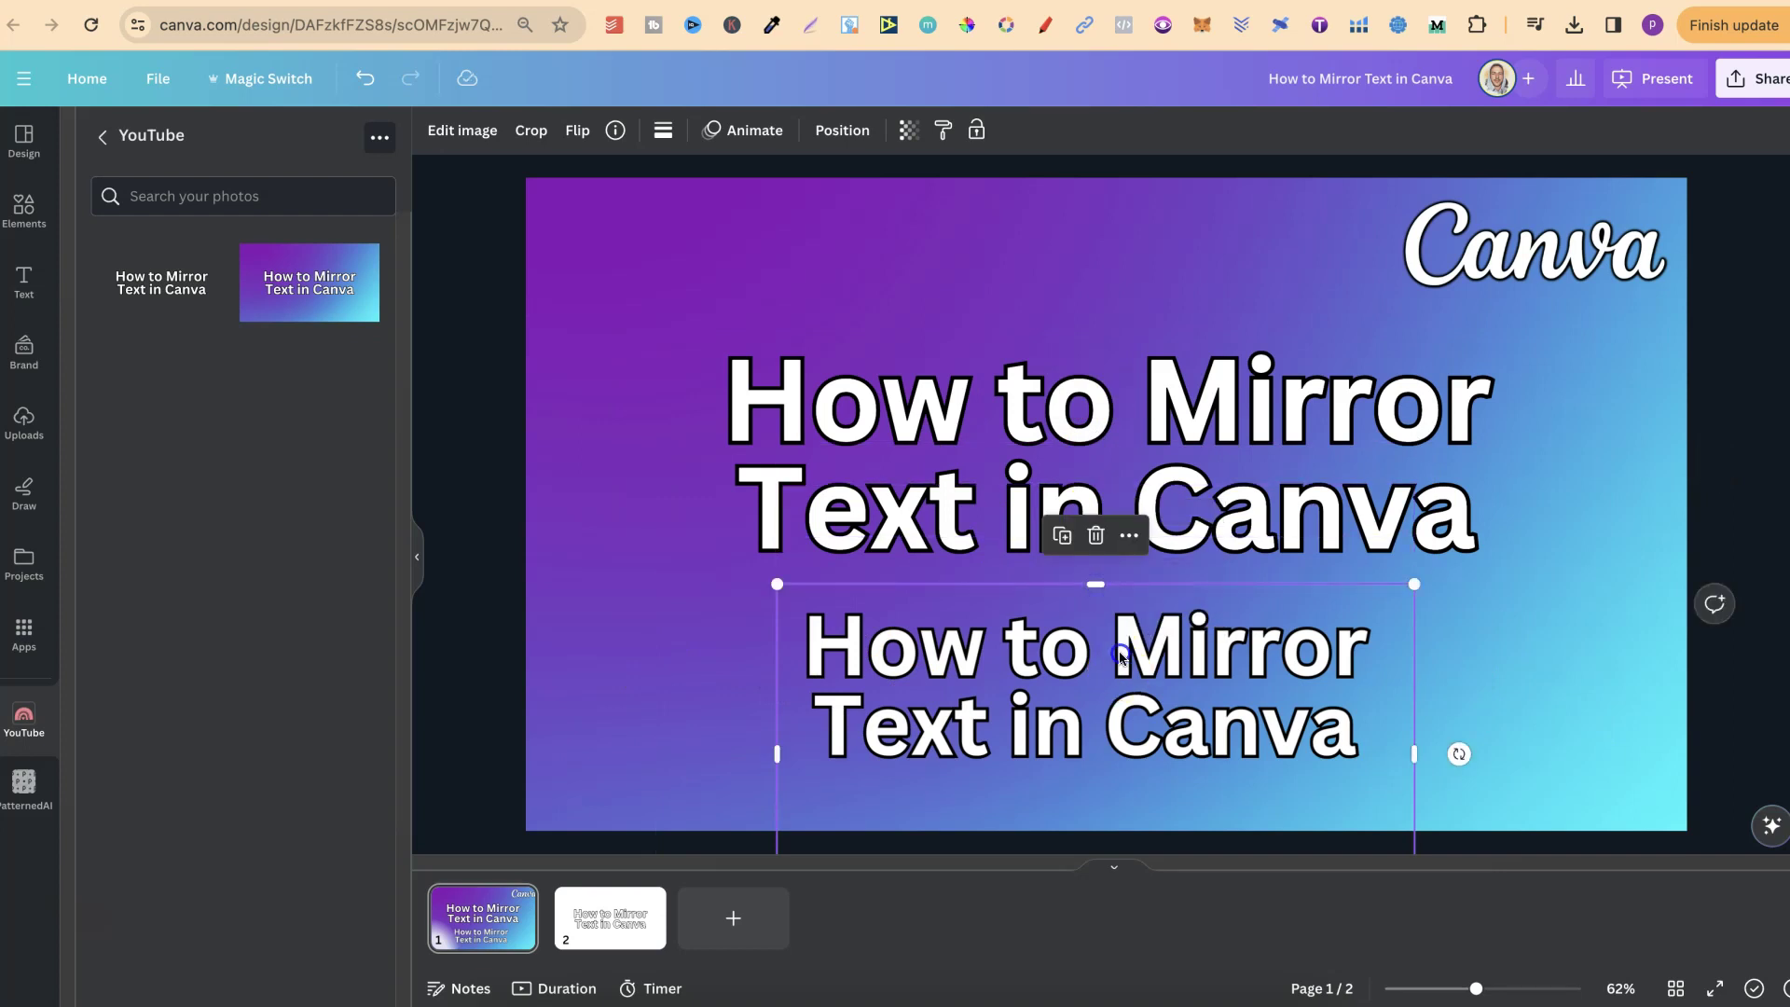
pyautogui.moveTo(1118, 666); pyautogui.dragTo(1117, 471)
pyautogui.moveTo(1099, 732); pyautogui.dragTo(1100, 580)
pyautogui.moveTo(1031, 508); pyautogui.dragTo(1023, 439)
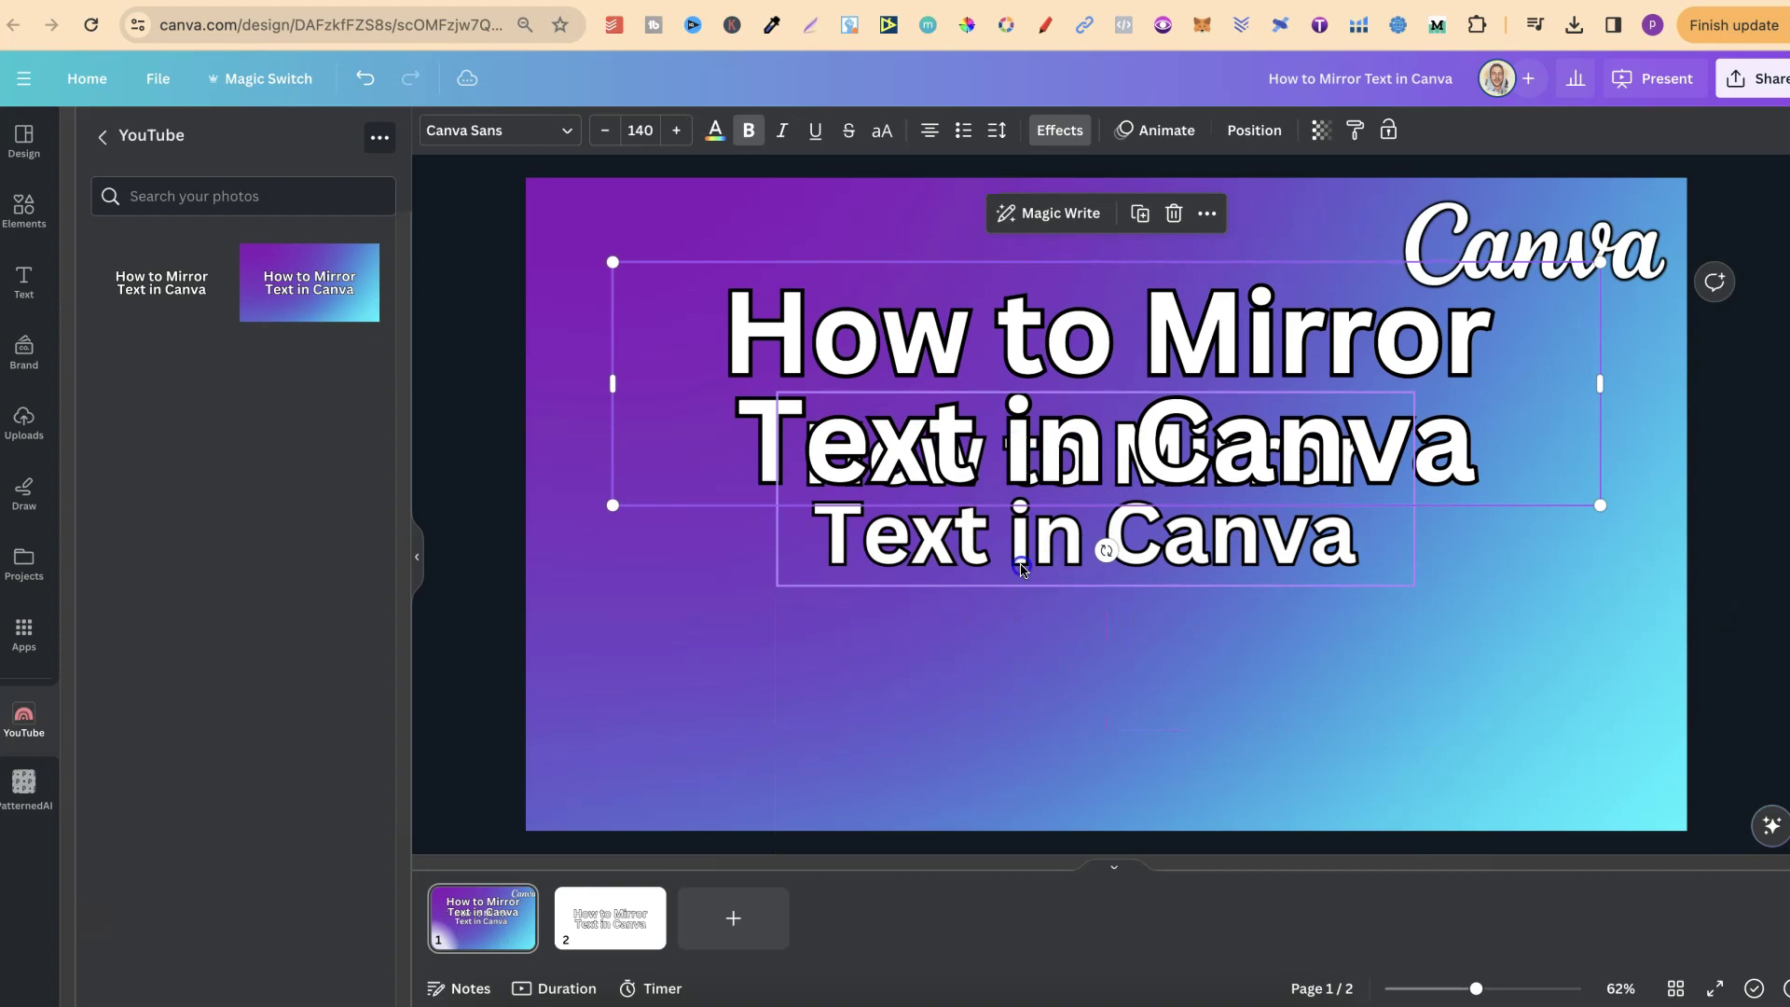
pyautogui.moveTo(1027, 565); pyautogui.dragTo(1028, 756)
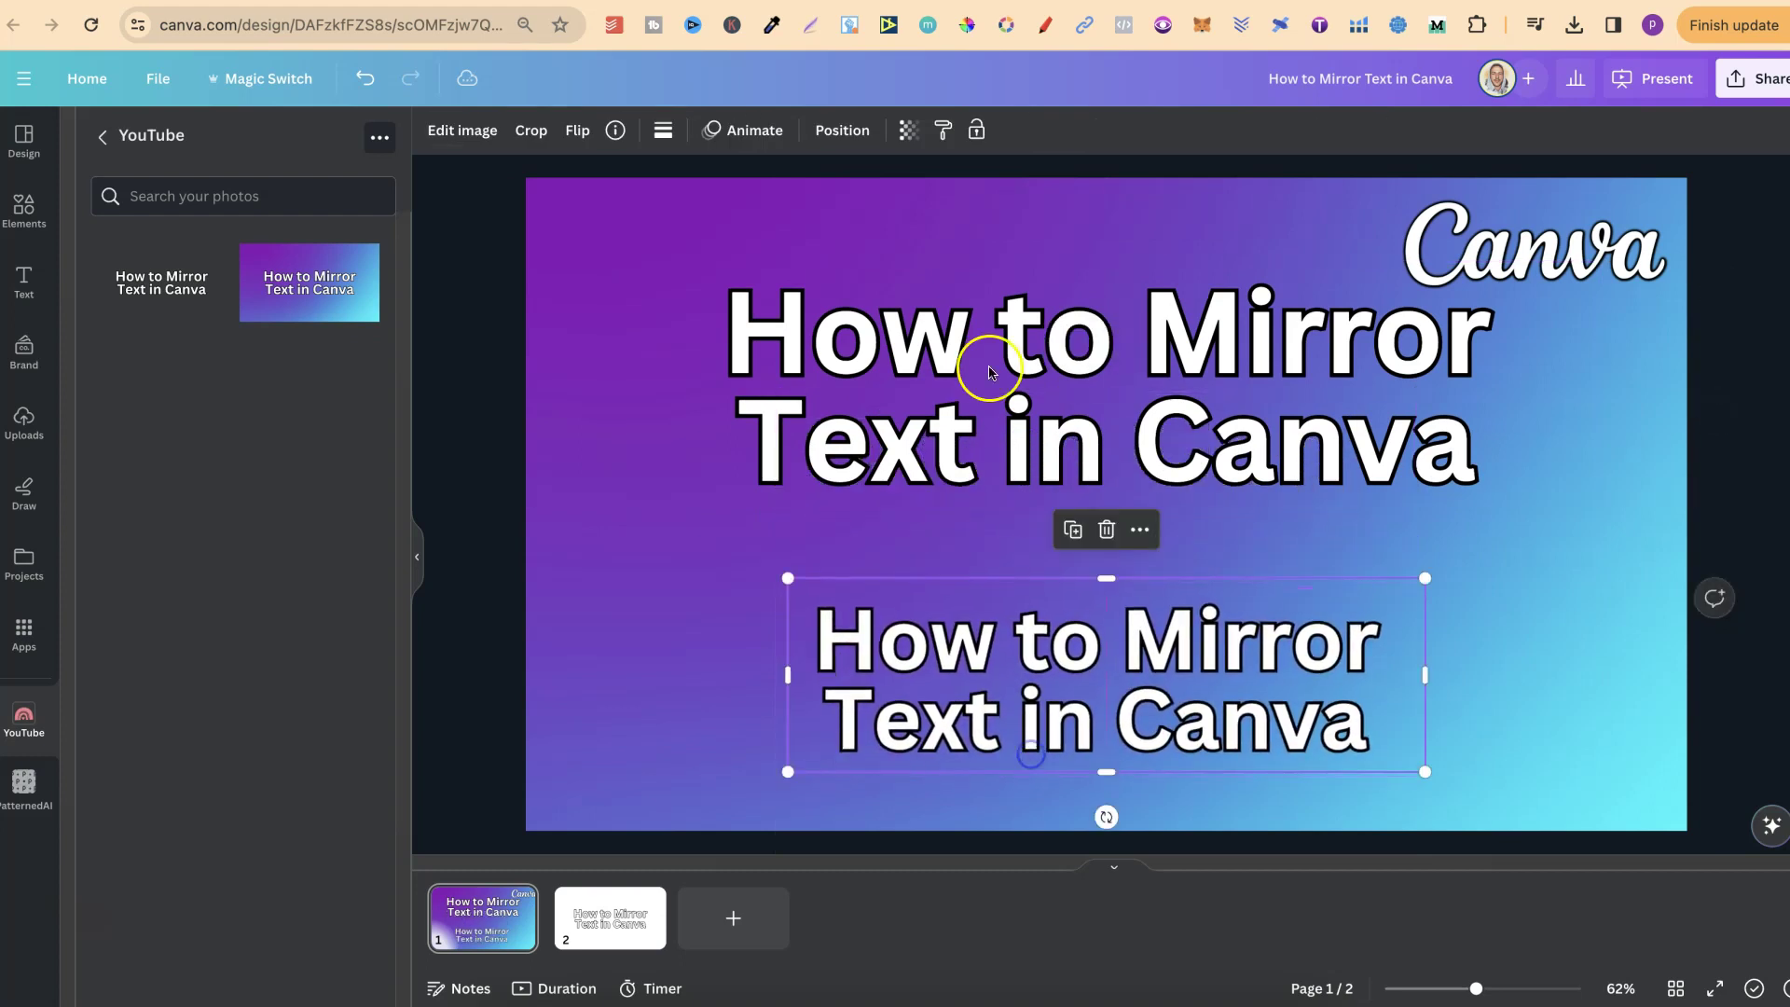
pyautogui.moveTo(991, 360); pyautogui.dragTo(990, 417)
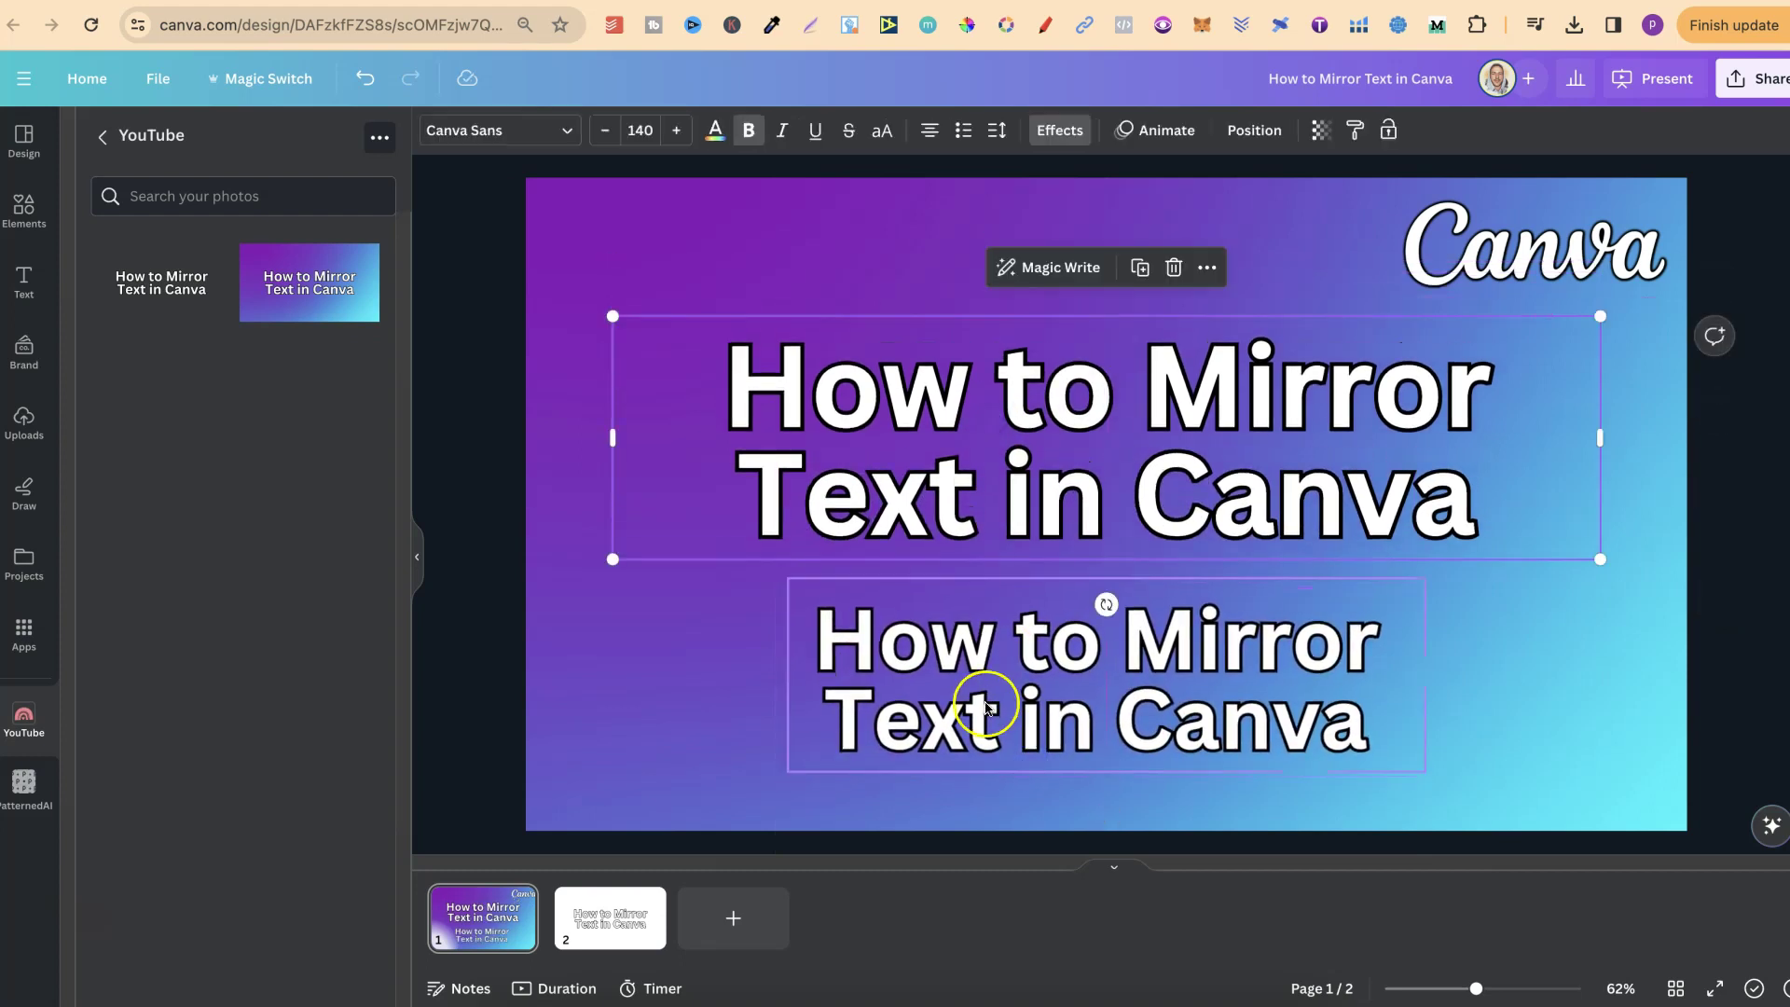
# Try horizontal and vertical flips on the lower image, undo them, and nudge it up.
pyautogui.click(986, 706)
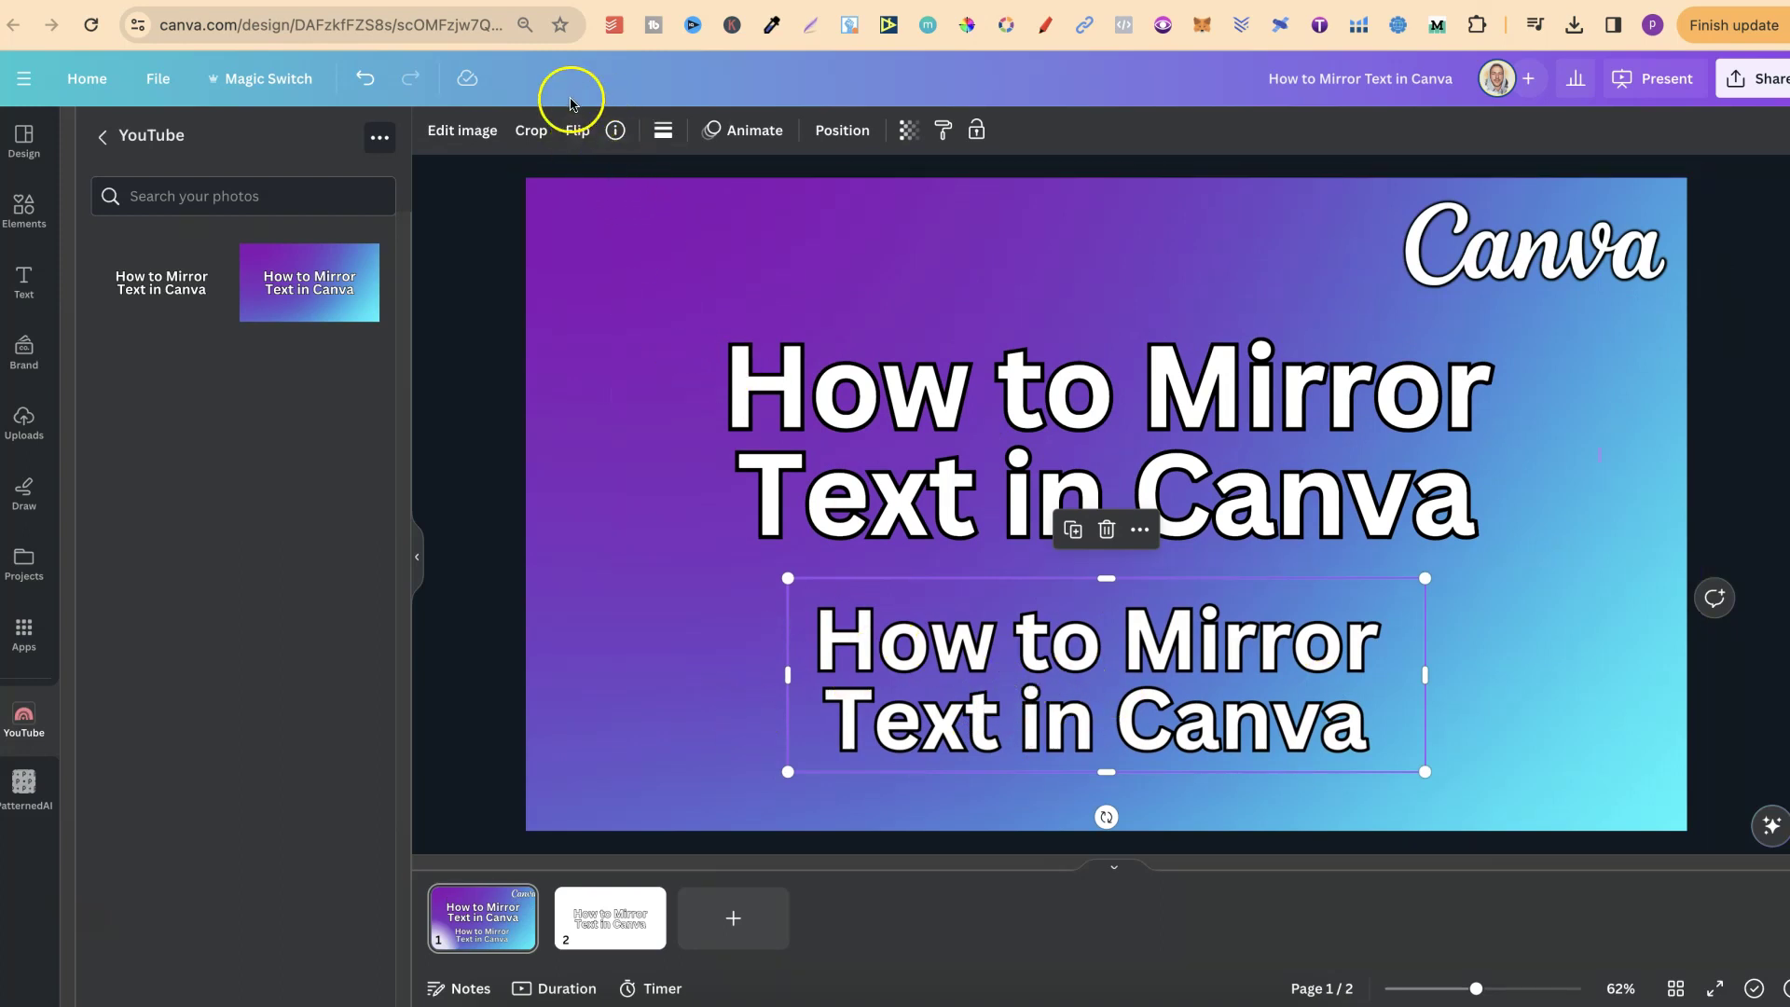
pyautogui.click(579, 132)
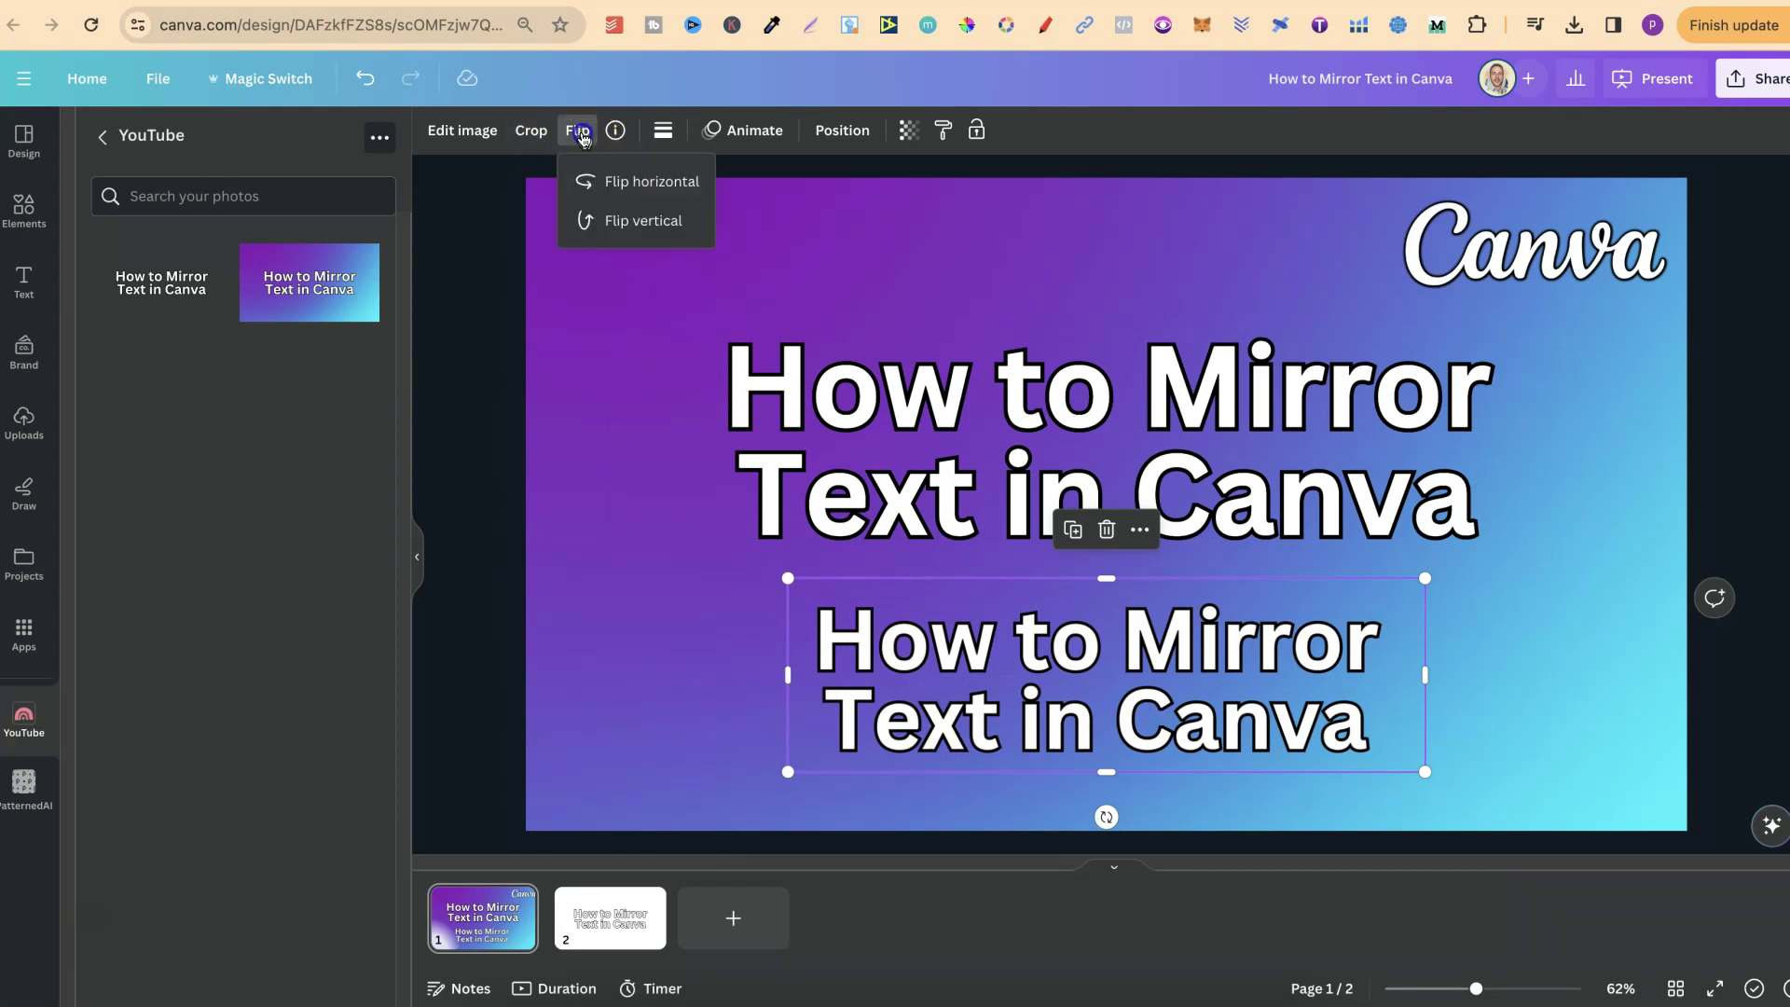
pyautogui.click(590, 180)
pyautogui.click(627, 229)
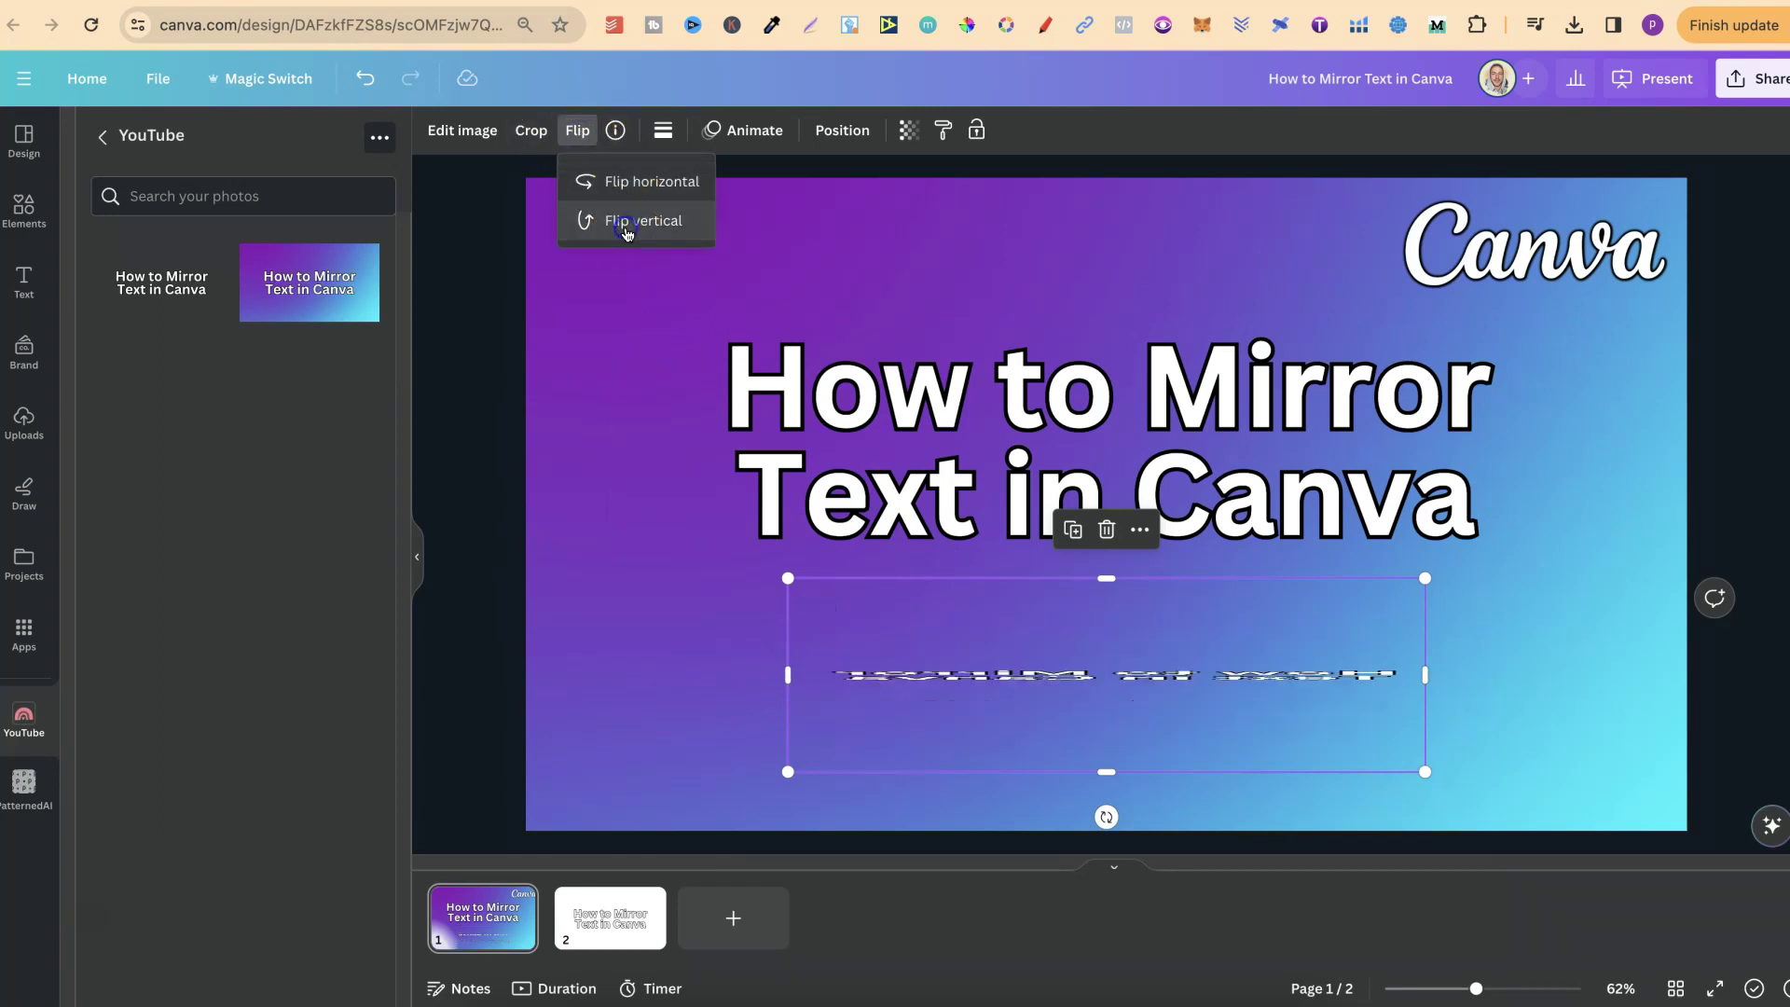
pyautogui.click(631, 179)
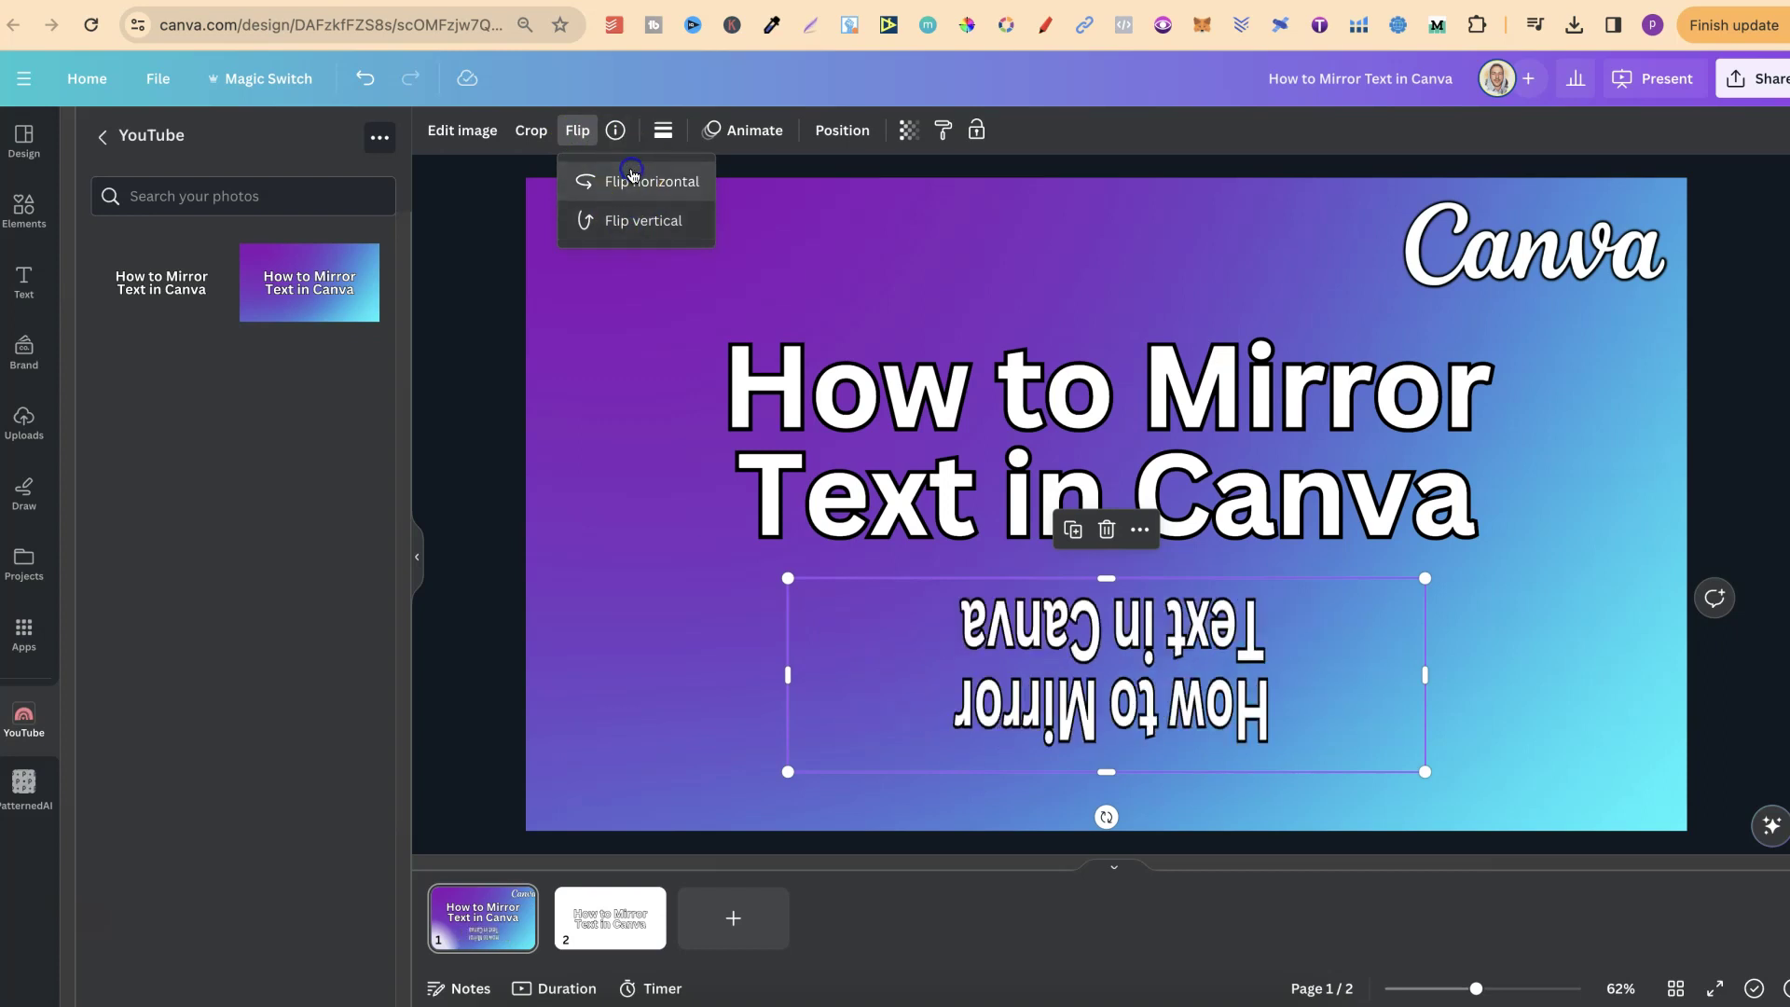
pyautogui.click(640, 221)
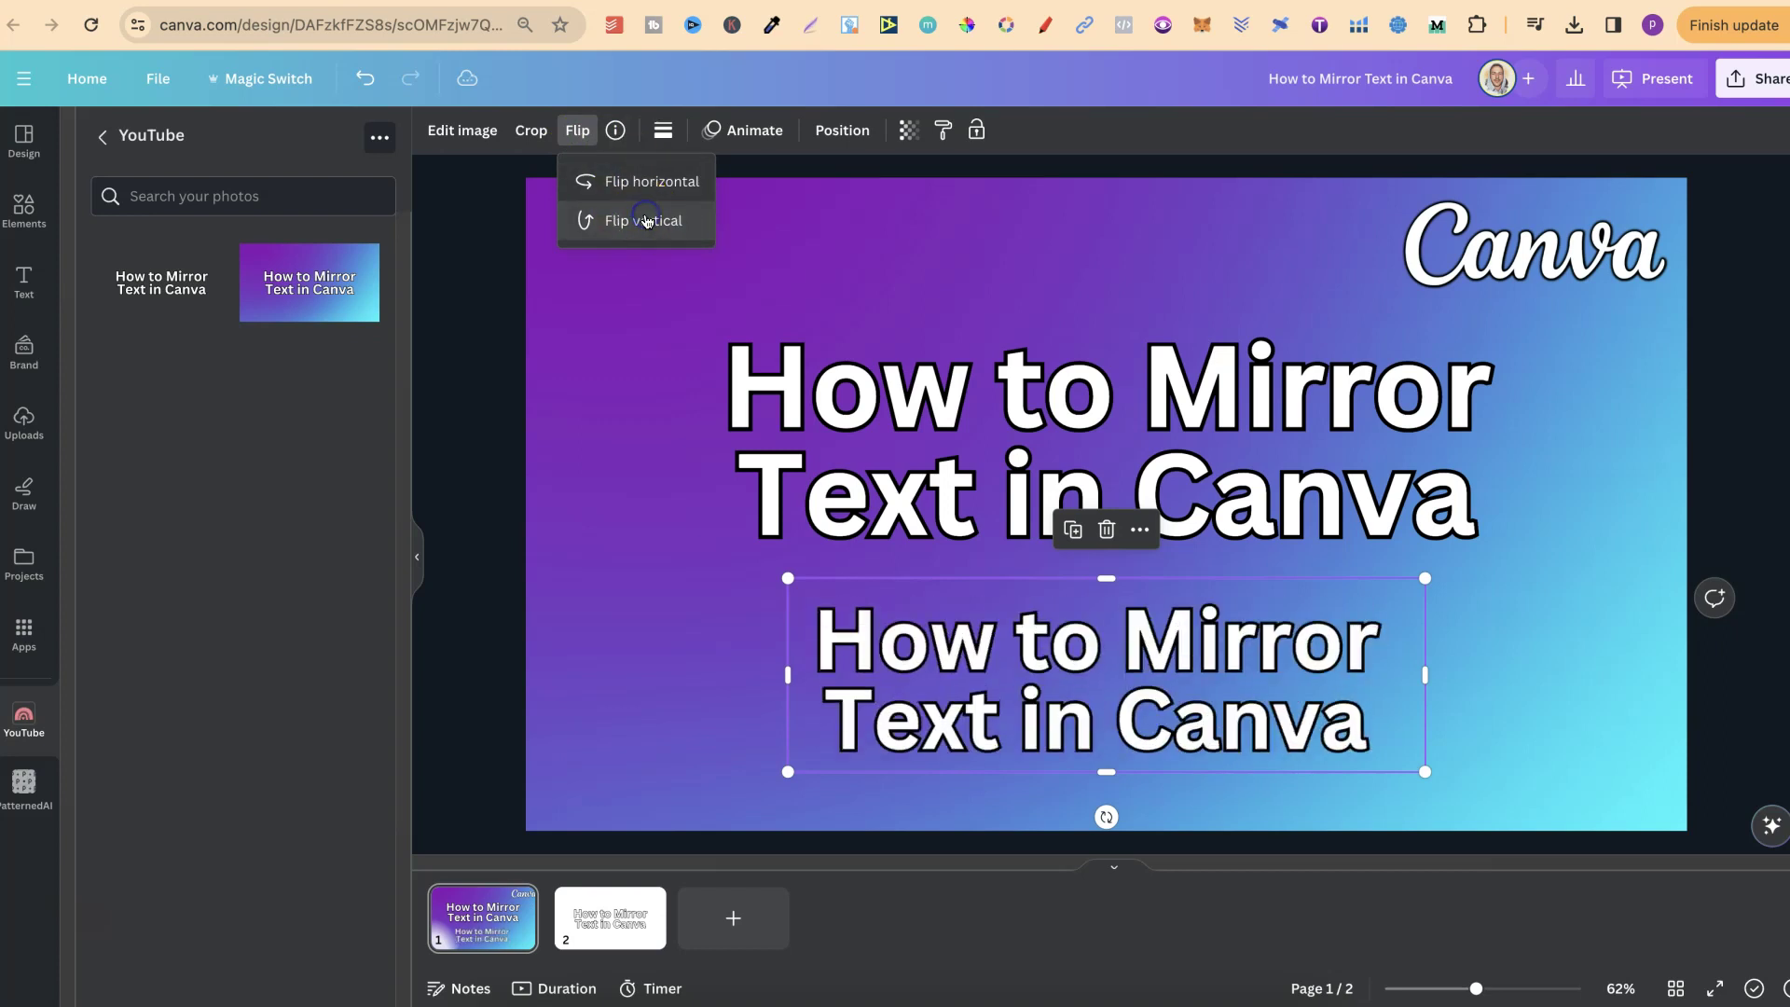
pyautogui.moveTo(1258, 648); pyautogui.dragTo(1259, 629)
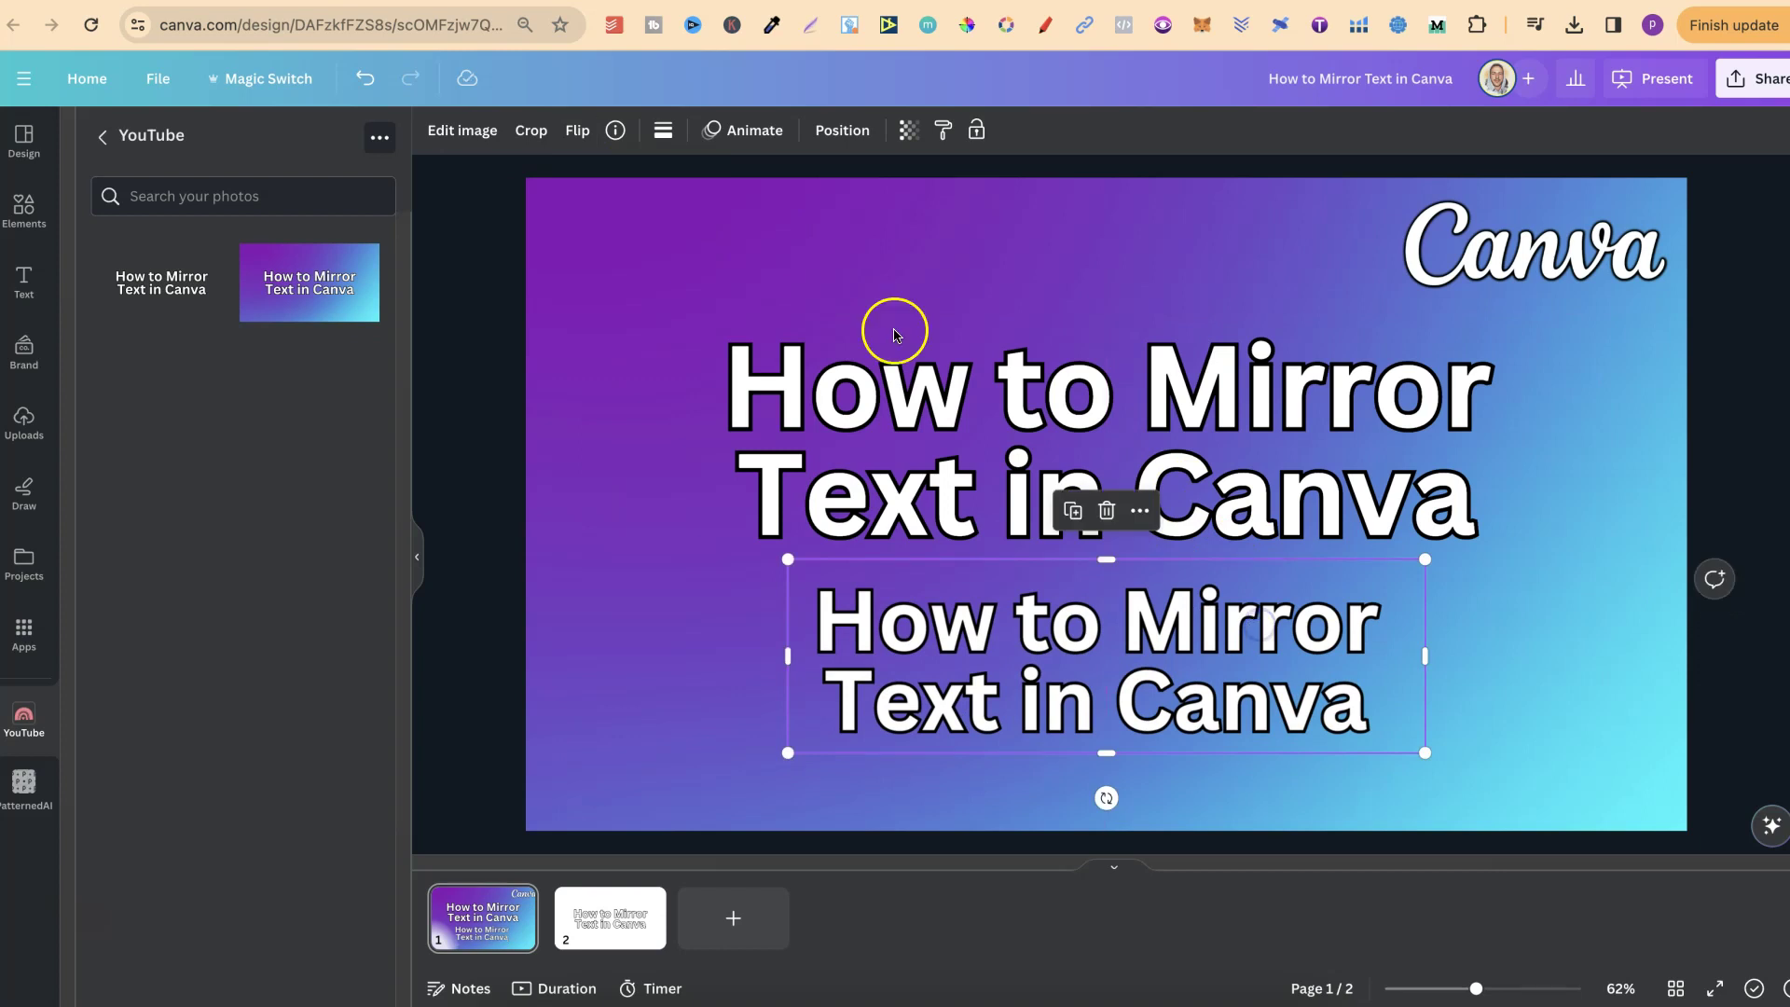
# Flip the lower title copy vertically and enlarge it by a corner handle.
pyautogui.click(580, 131)
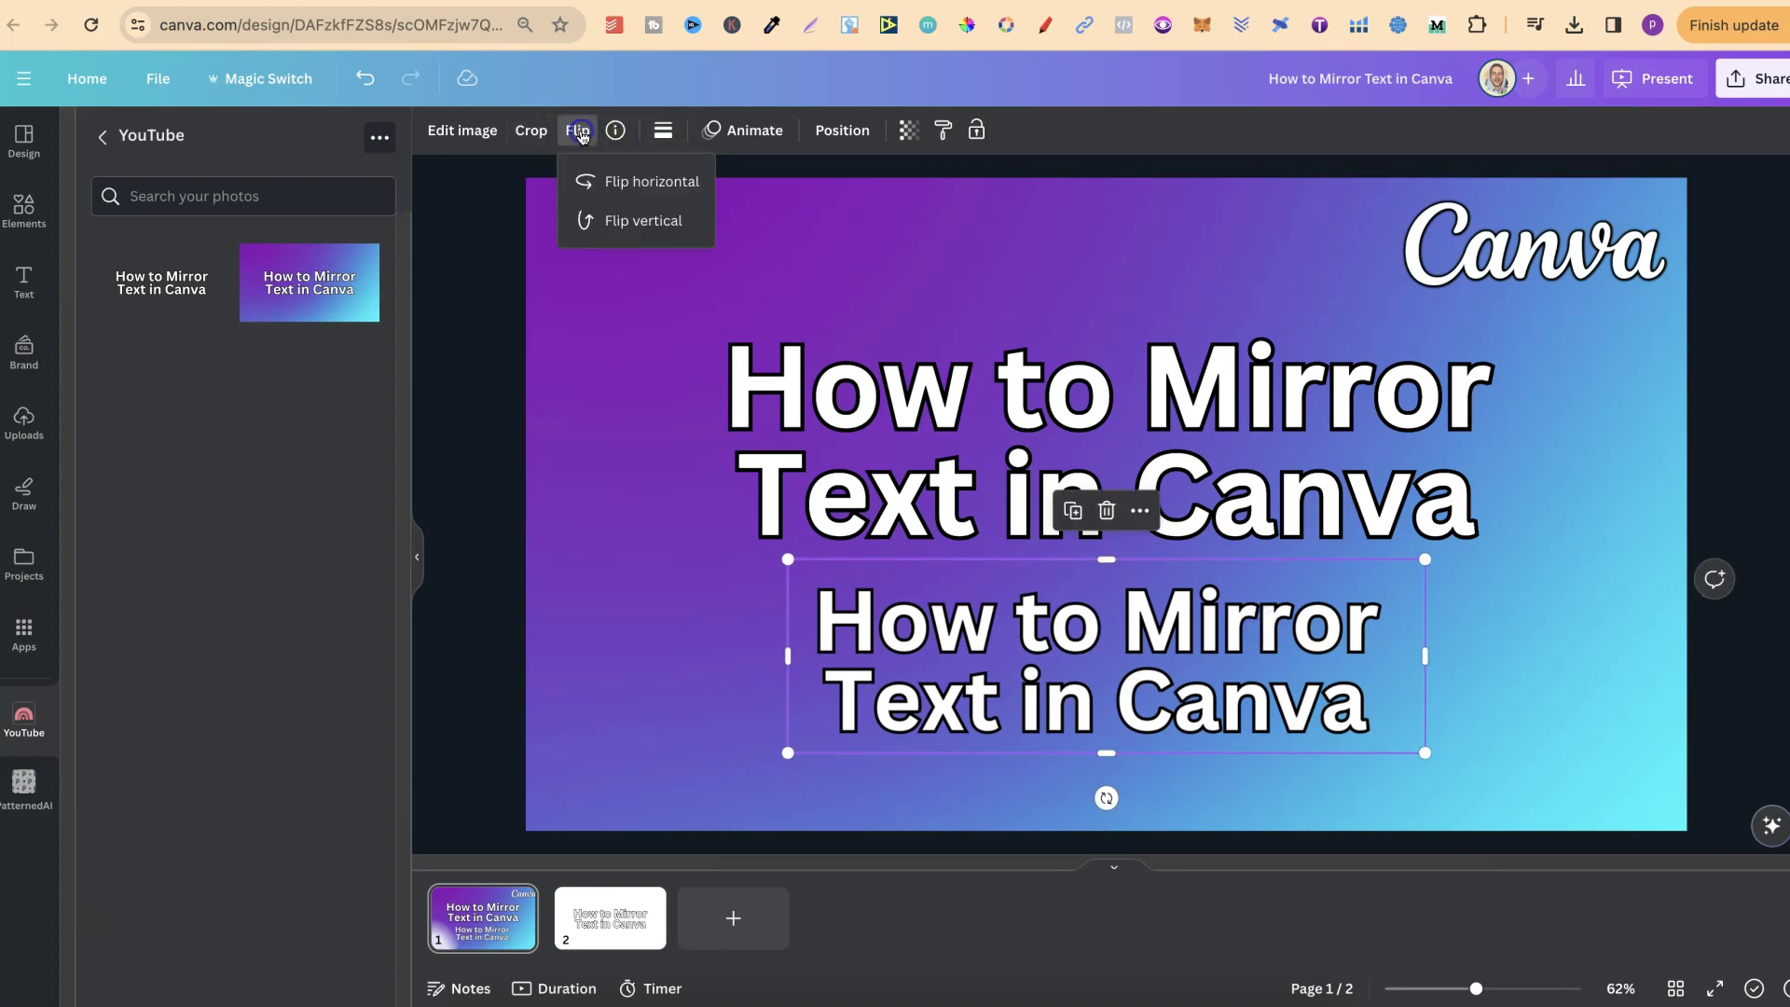
pyautogui.click(618, 227)
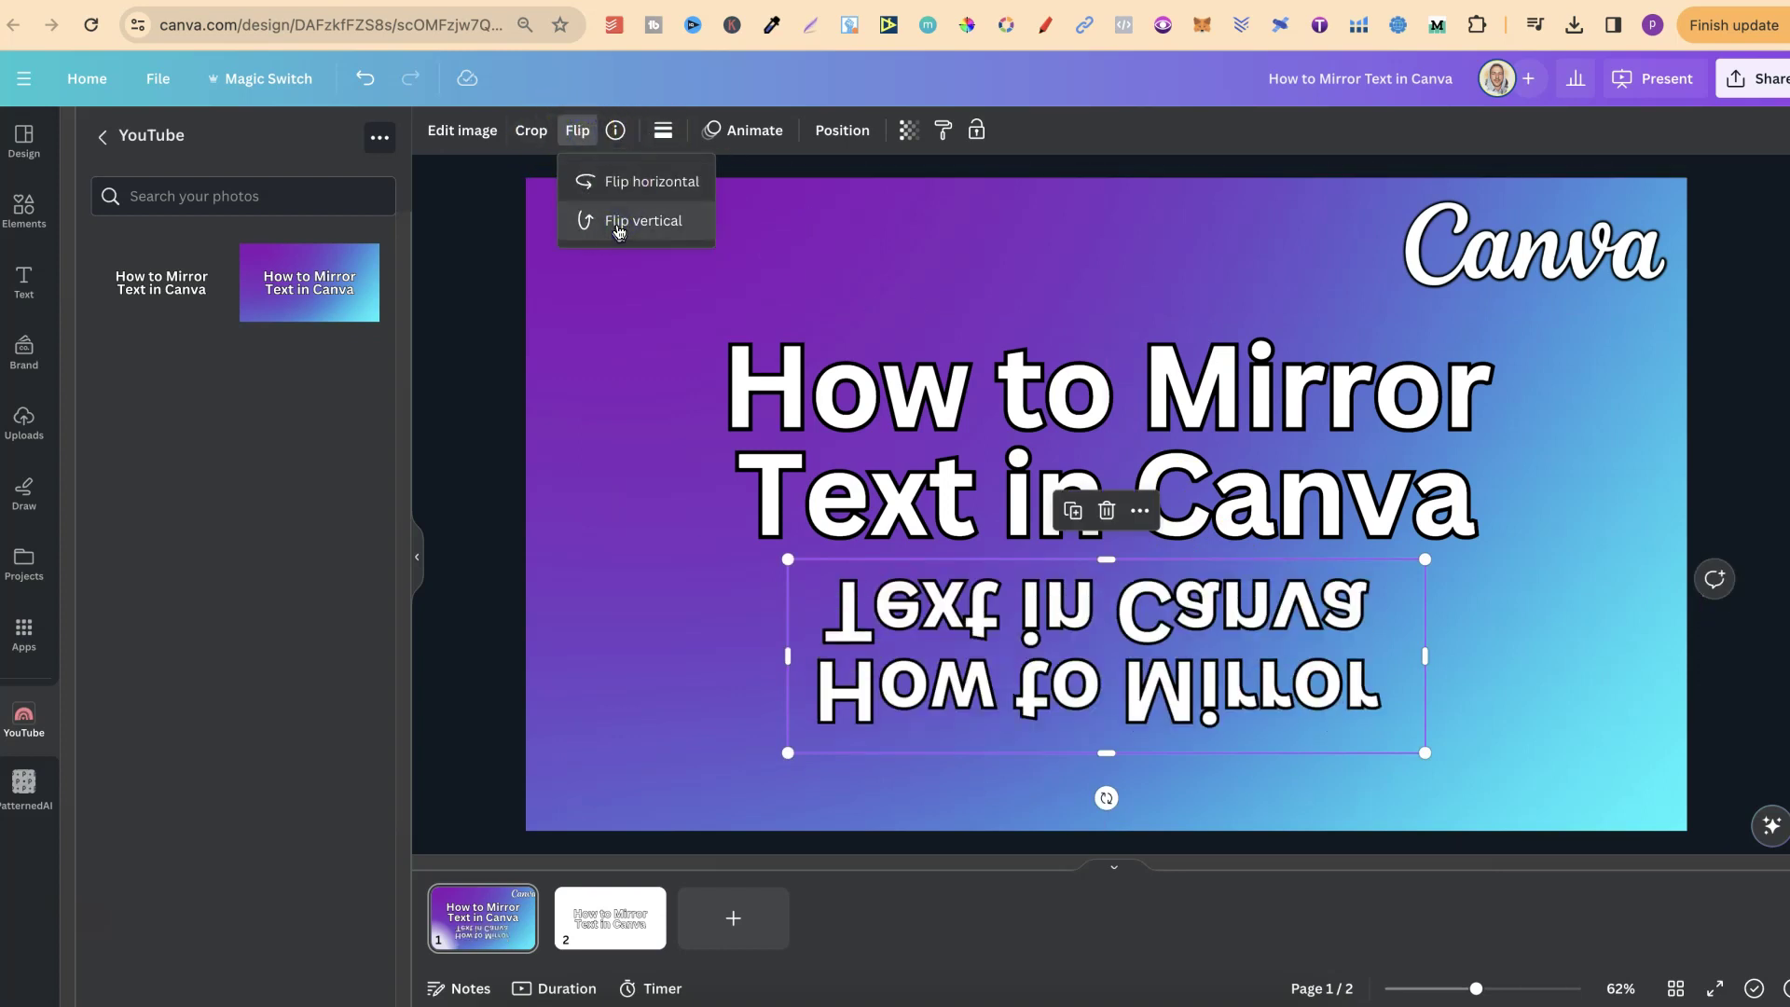
pyautogui.moveTo(1423, 752); pyautogui.dragTo(1549, 792)
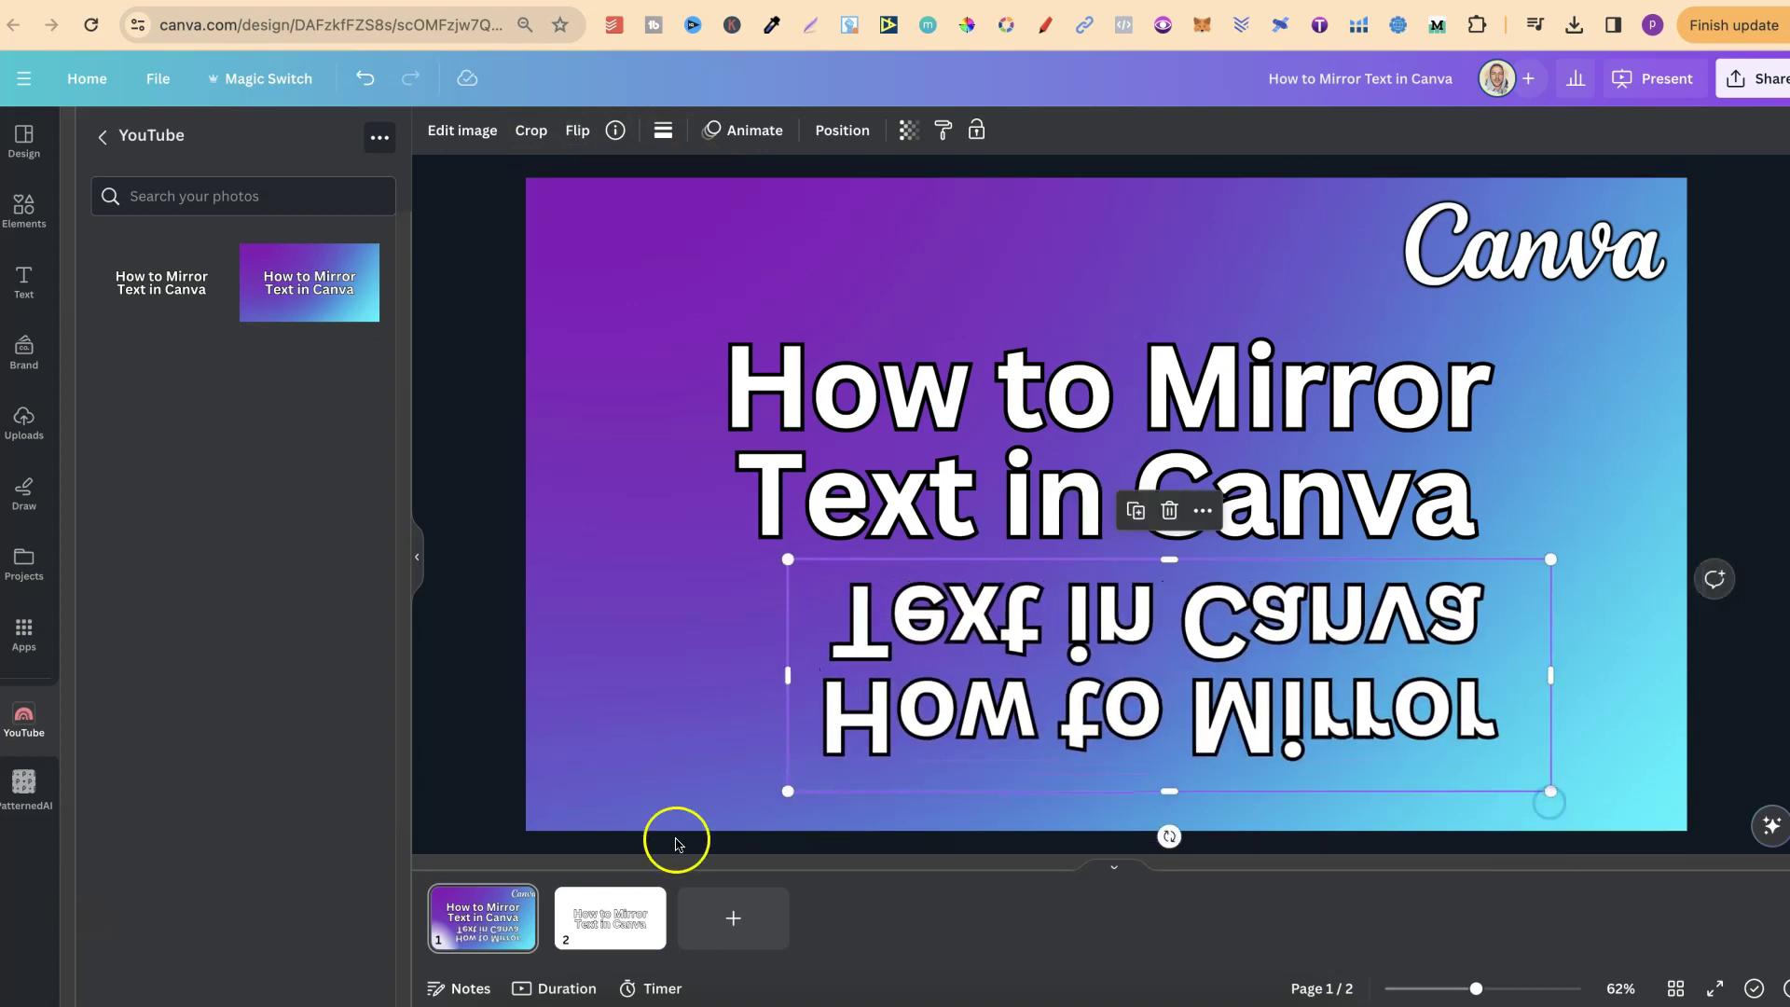
# Enlarge the upside-down copy to about 1,425 × 433 and raise it against the title.
pyautogui.click(776, 801)
pyautogui.click(794, 783)
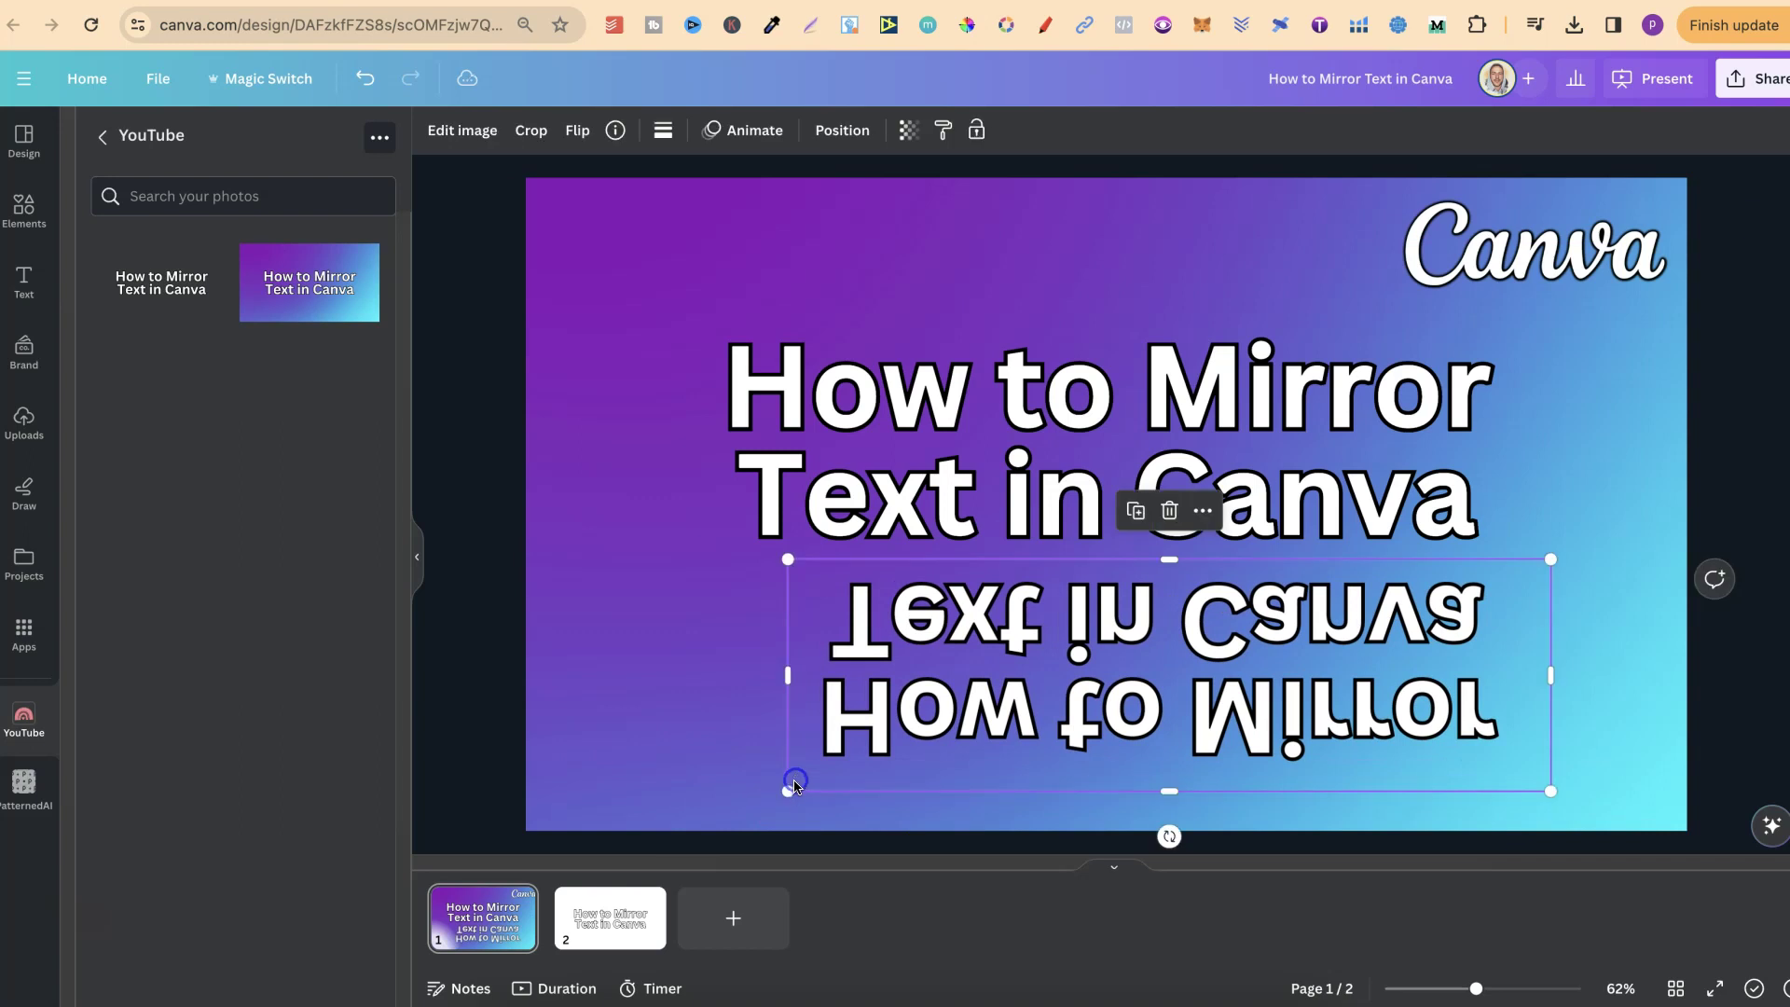
pyautogui.moveTo(795, 783); pyautogui.dragTo(679, 801)
pyautogui.moveTo(1077, 648); pyautogui.dragTo(1080, 631)
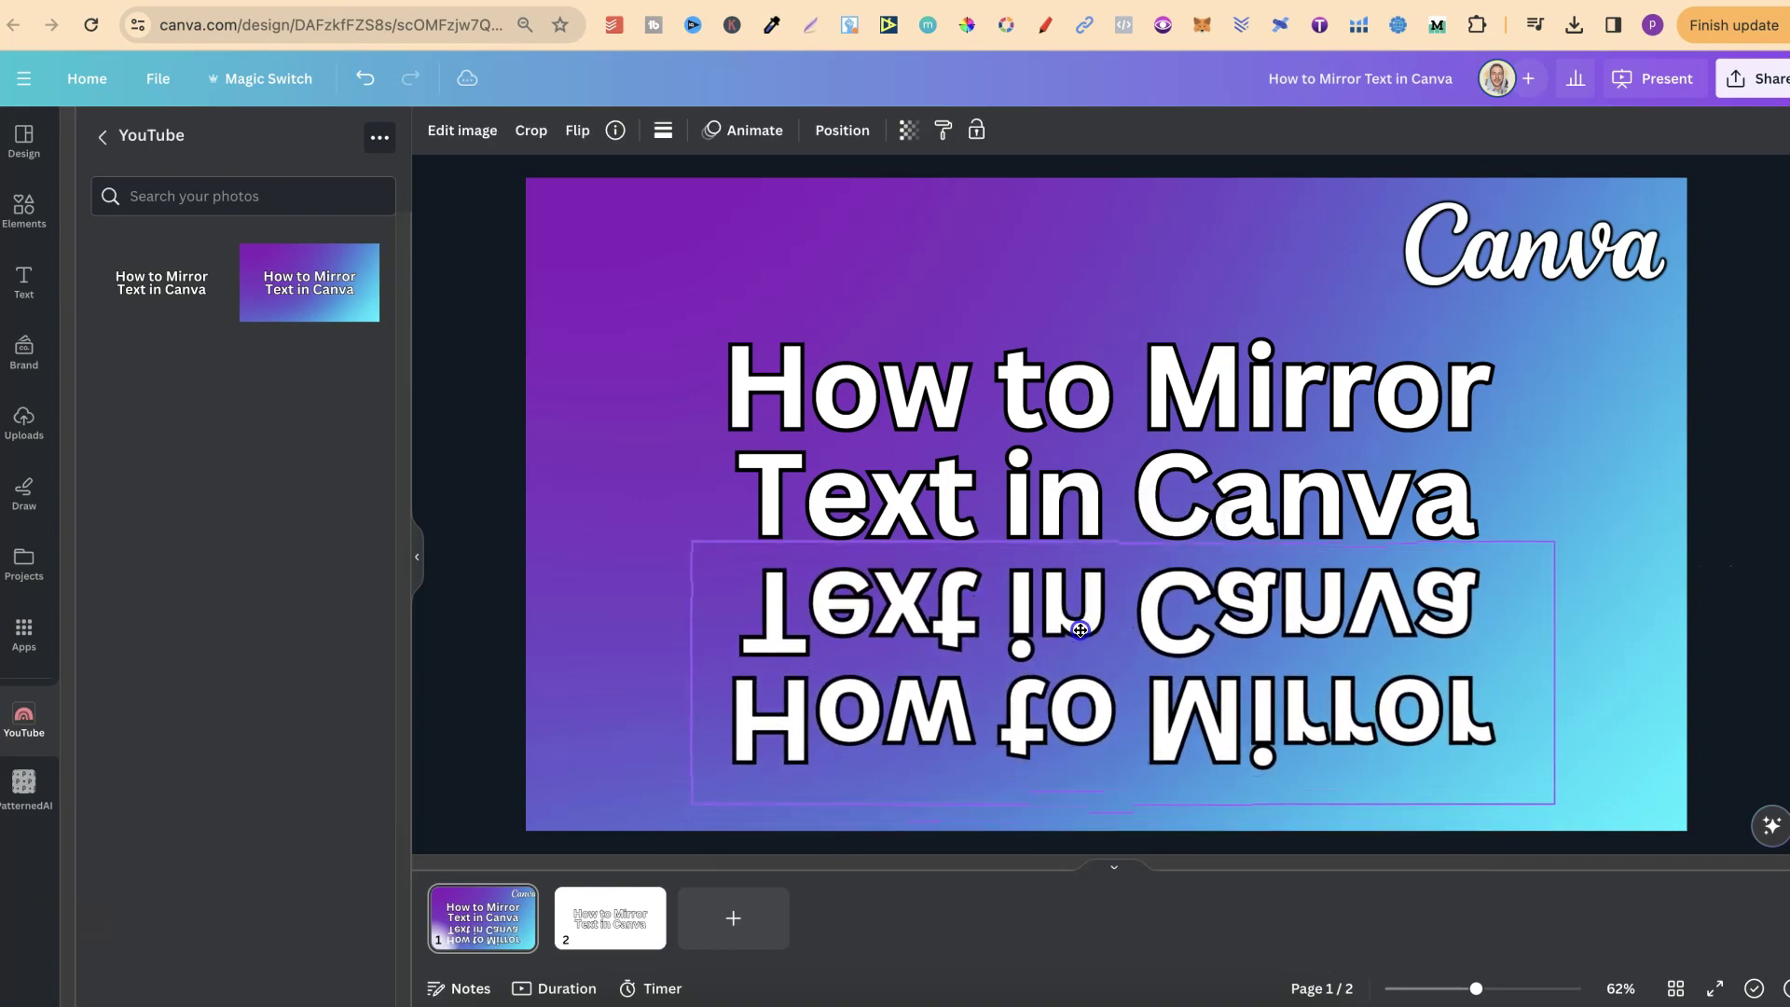
pyautogui.click(1582, 516)
pyautogui.click(1731, 583)
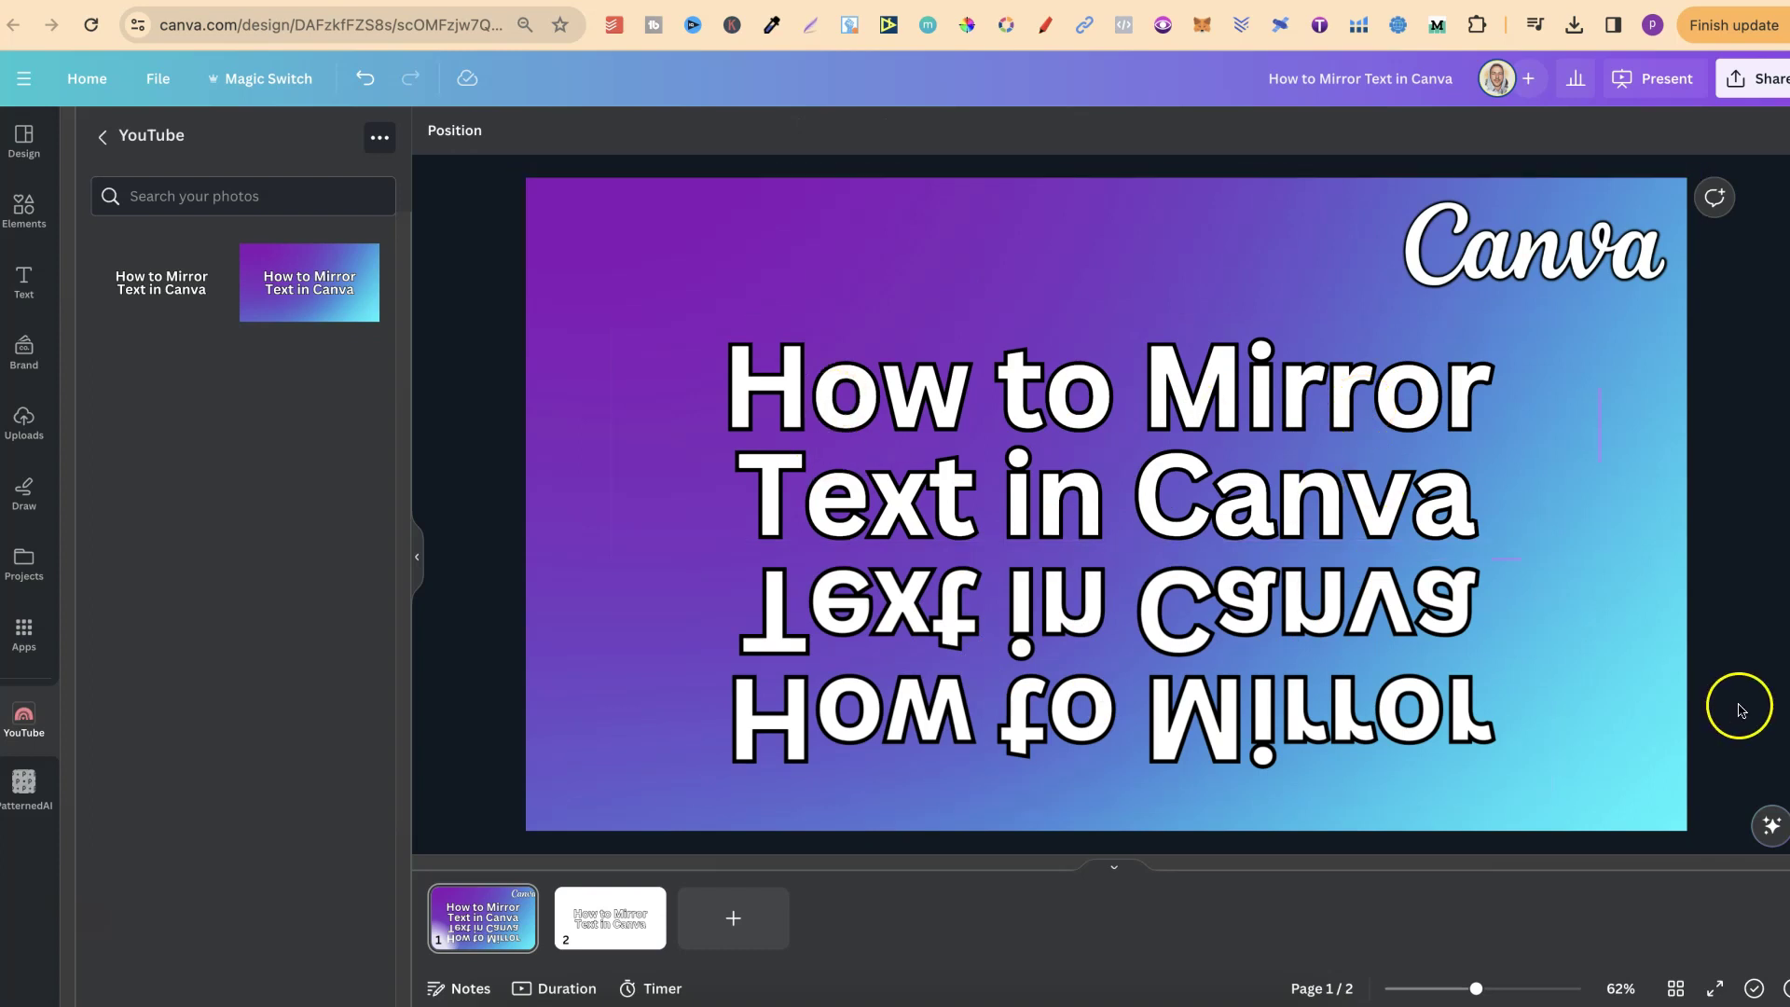
pyautogui.click(1051, 701)
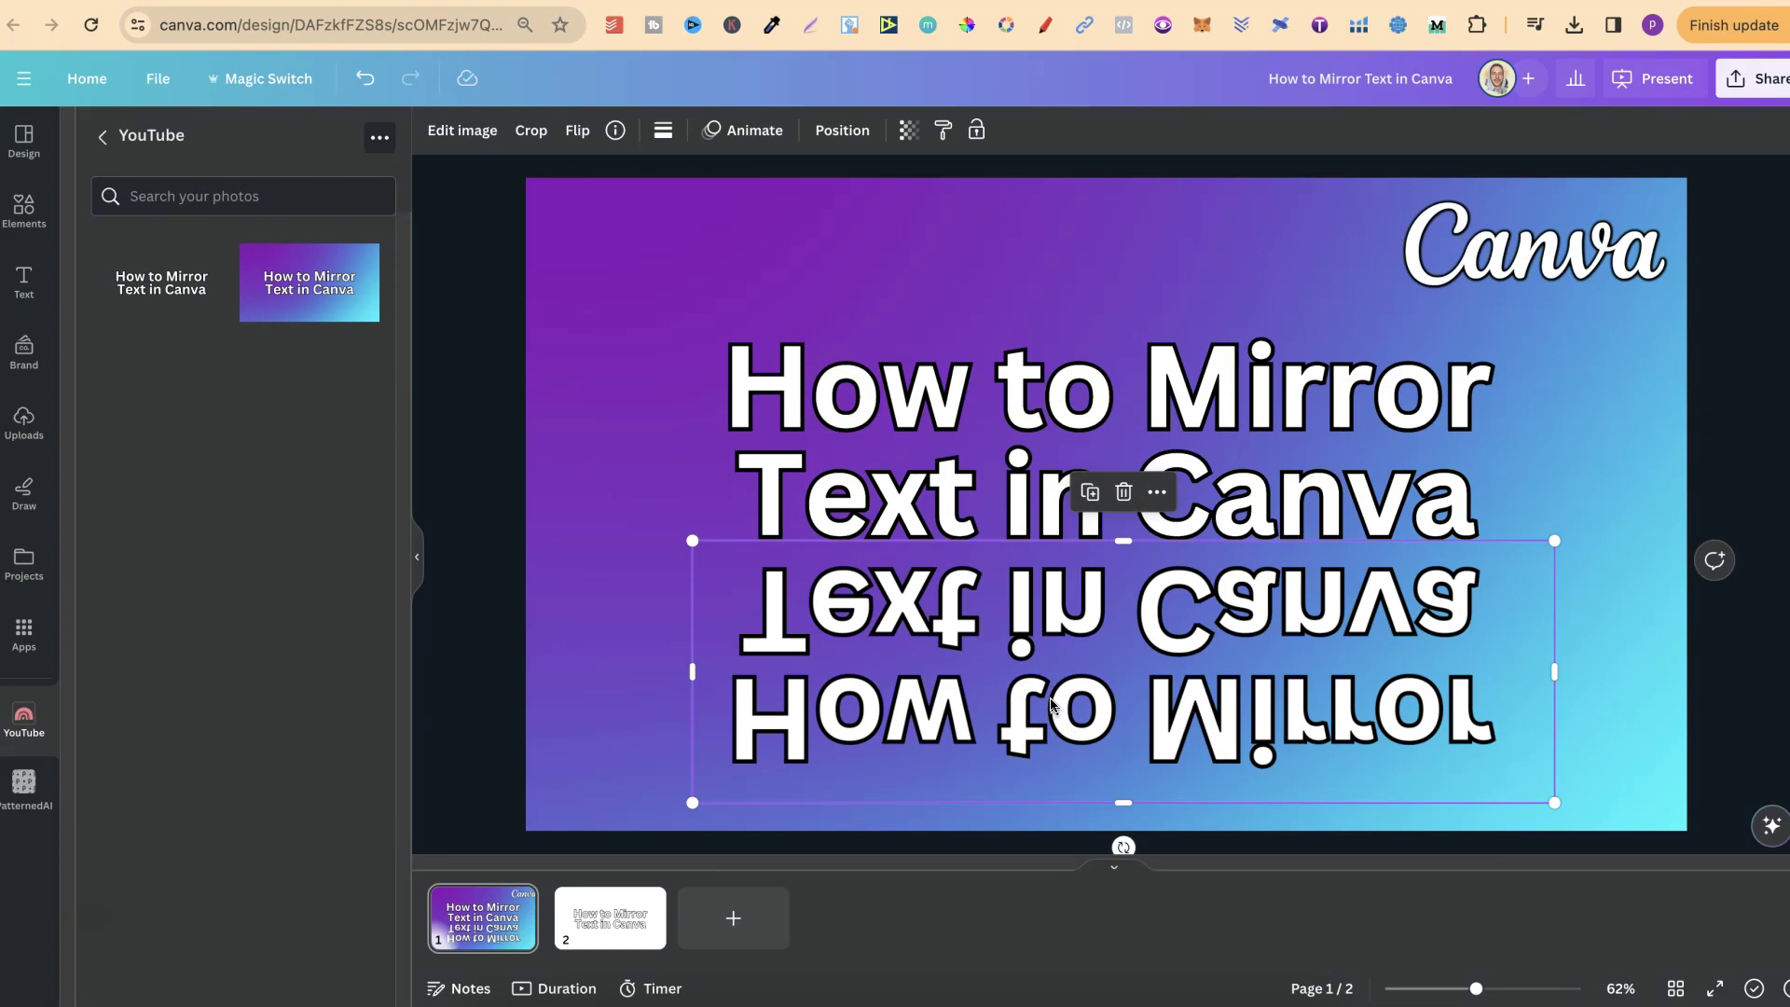
# Delete the mirrored image and remove 'in Canva' from the title.
pyautogui.press('Delete')
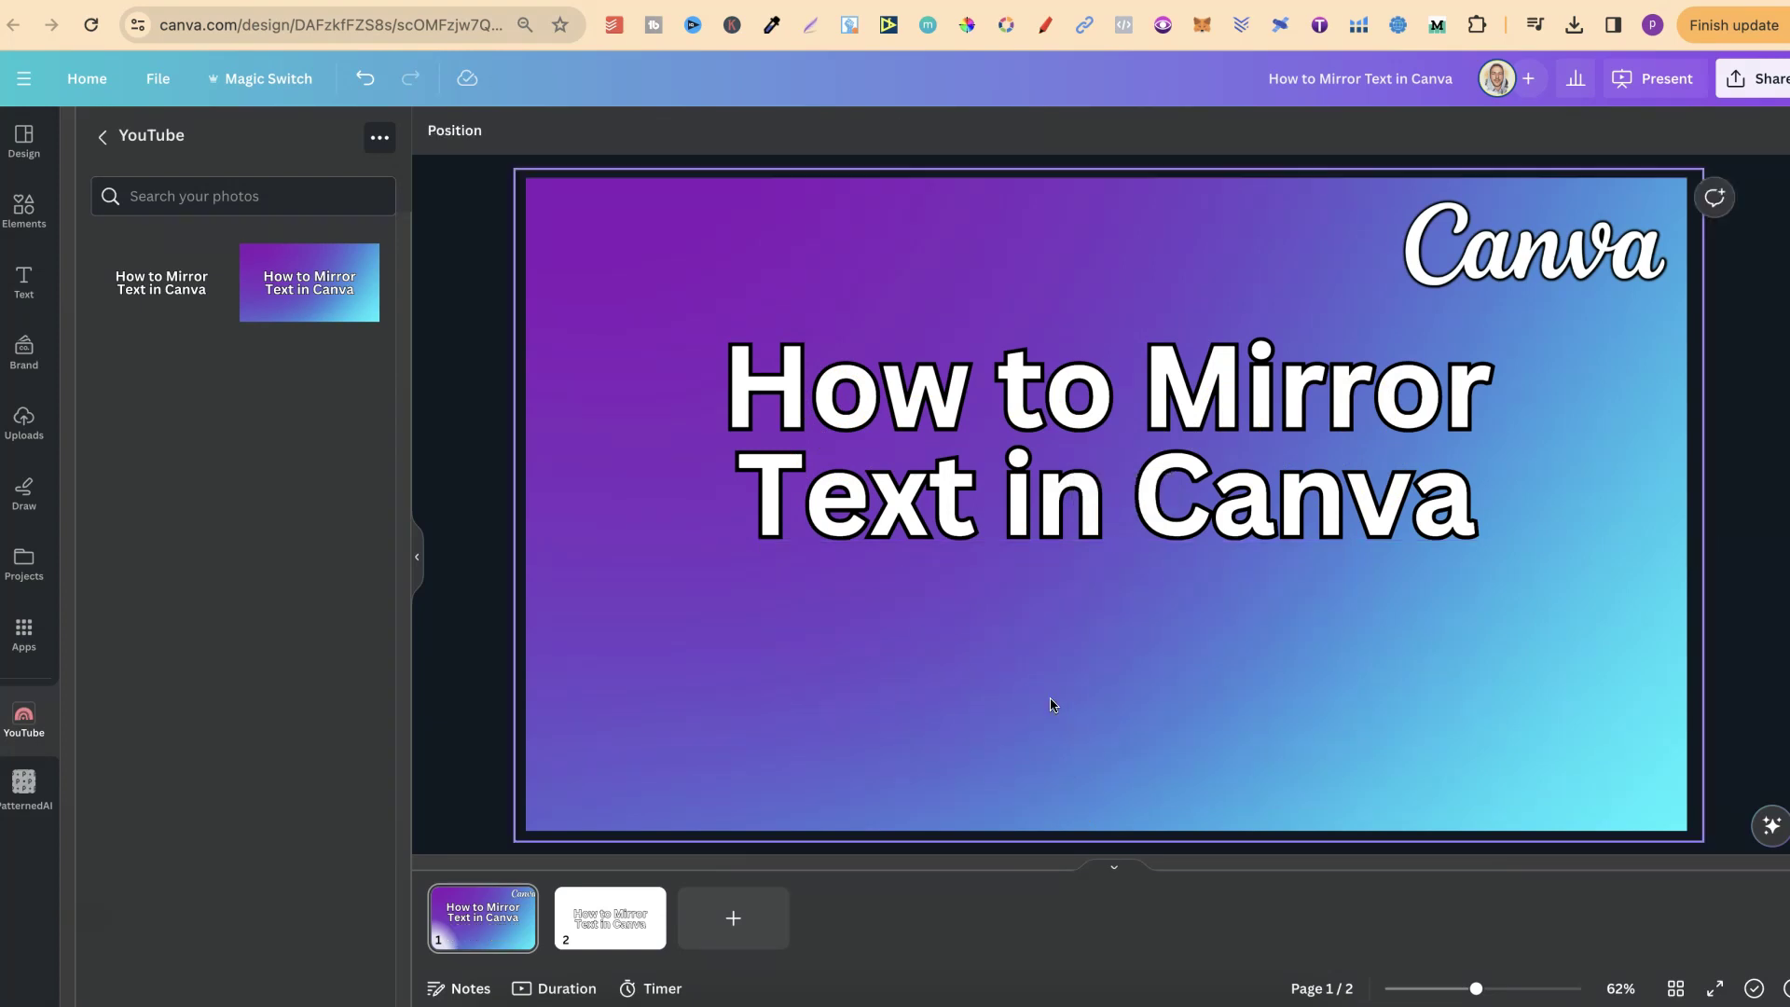
pyautogui.click(1449, 351)
pyautogui.moveTo(1556, 488); pyautogui.dragTo(1012, 505)
pyautogui.press('BackSpace')
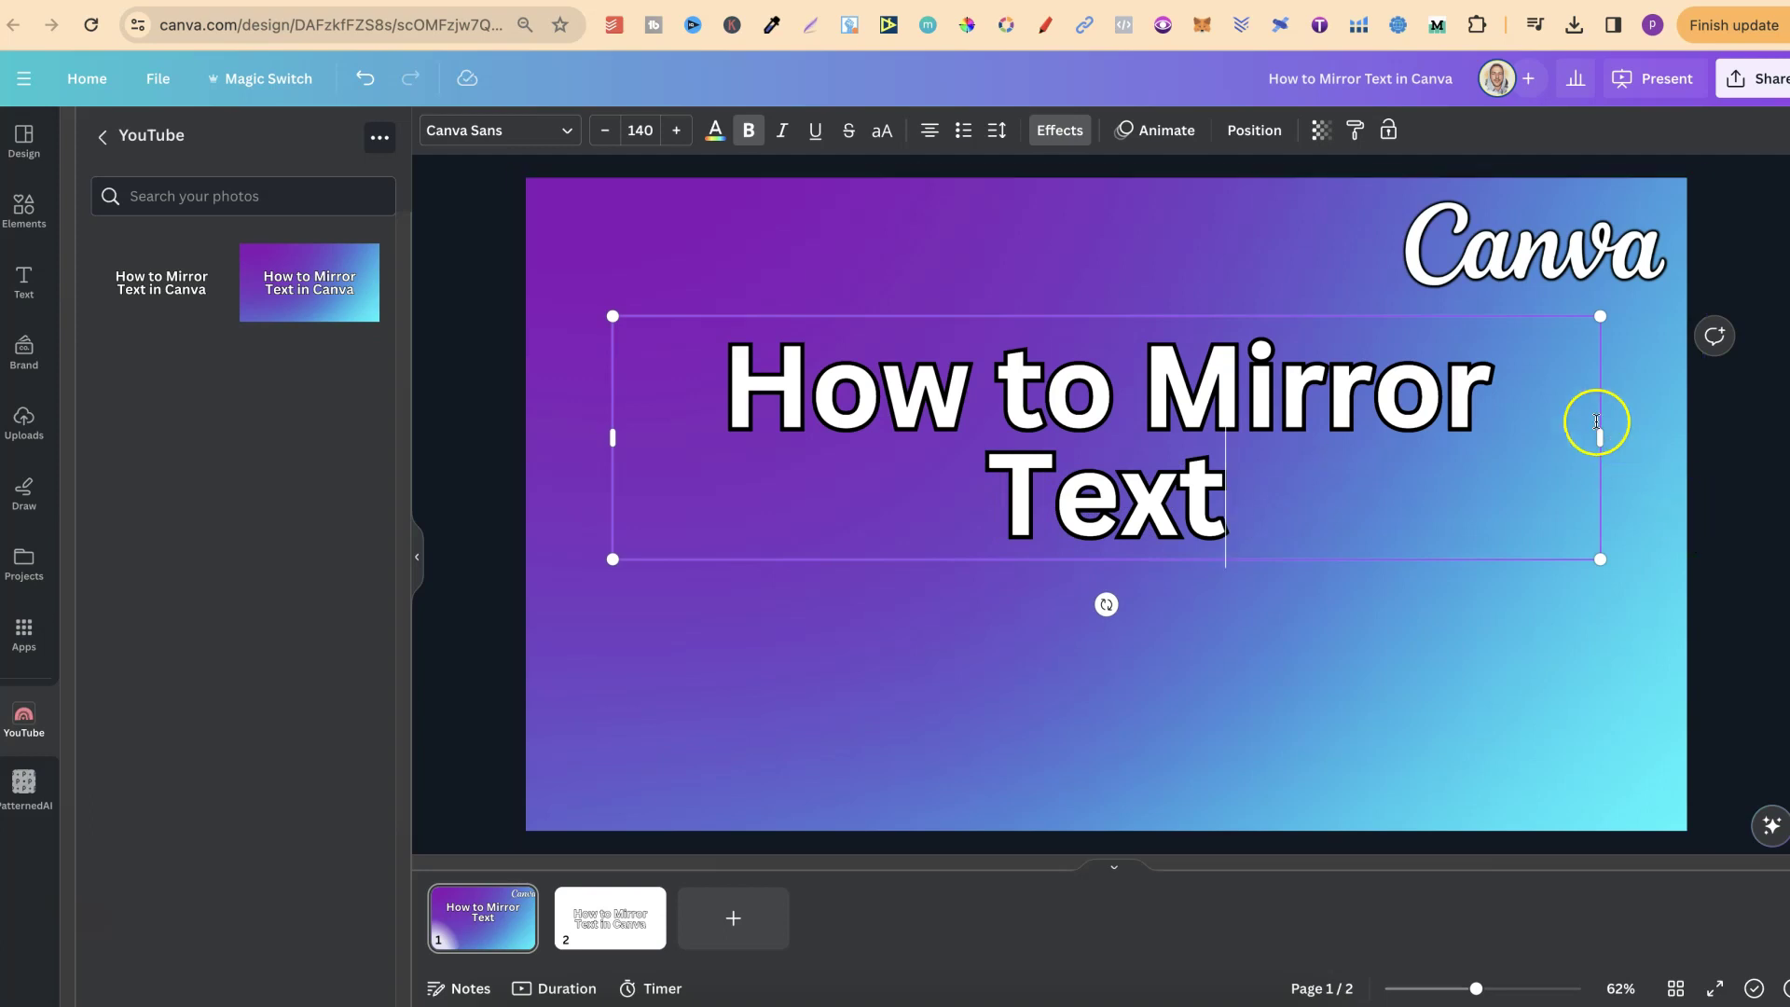
# Widen the title to one line, shrink it to size 123, and move it lower.
pyautogui.moveTo(1601, 431); pyautogui.dragTo(1722, 411)
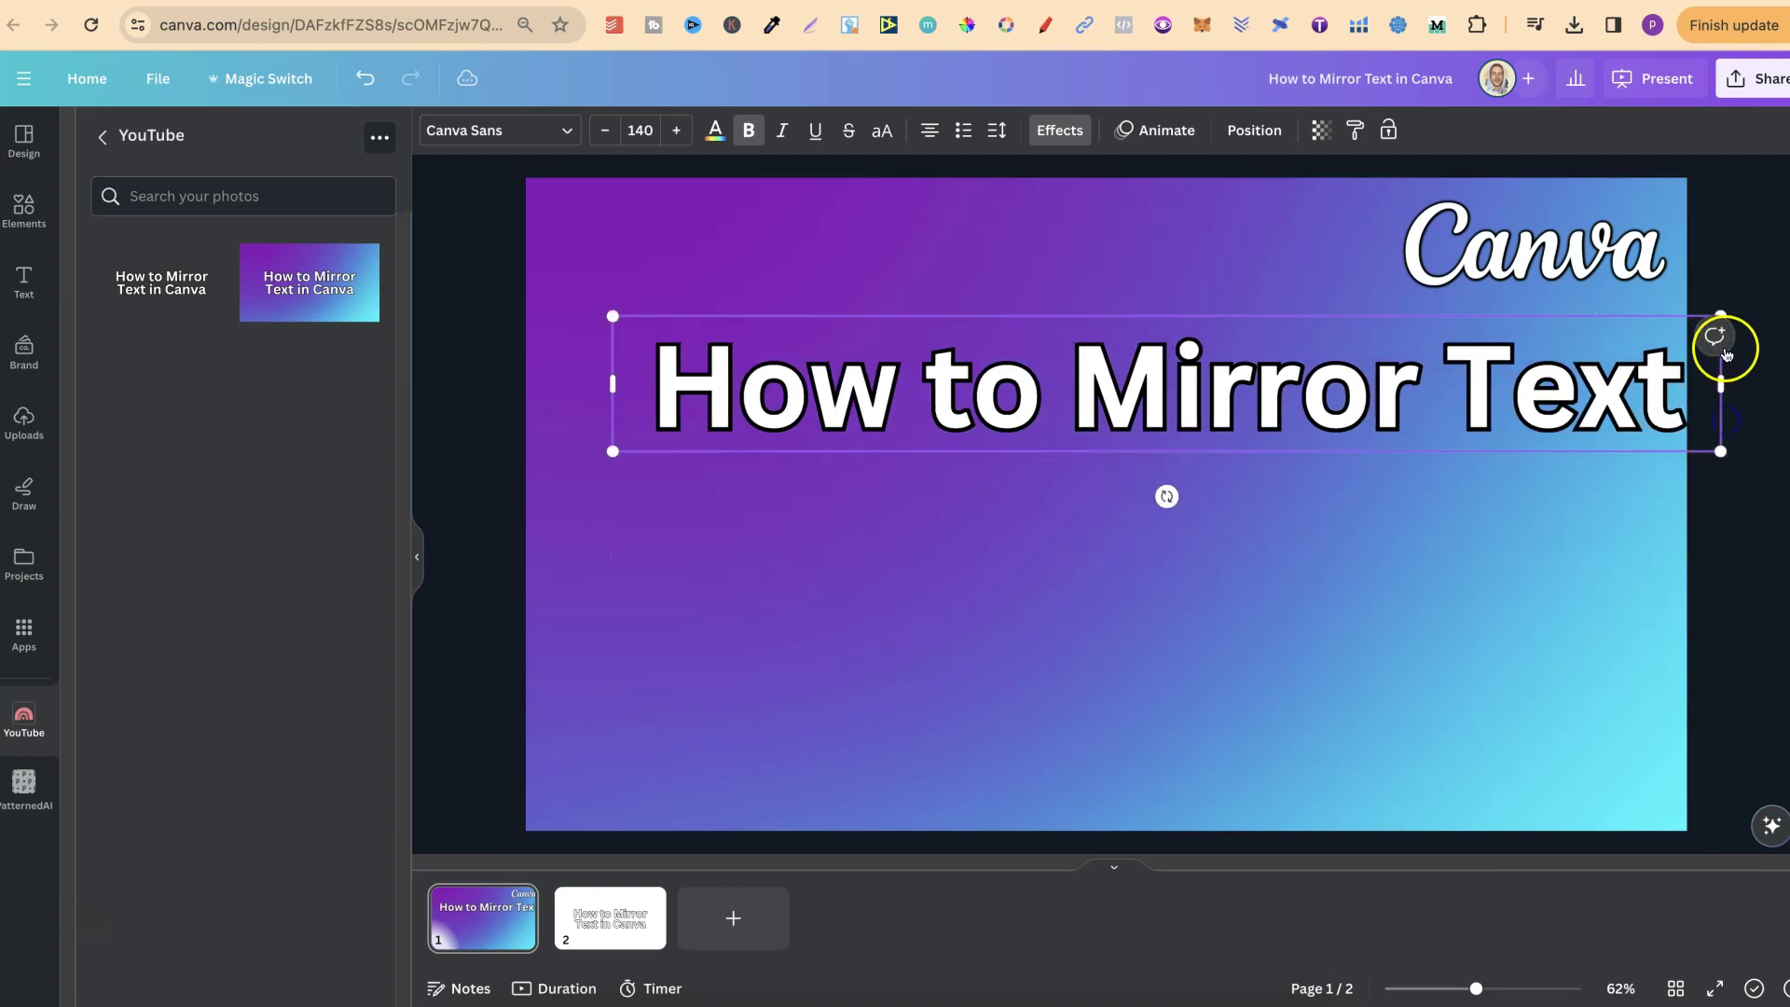
pyautogui.moveTo(1723, 309); pyautogui.dragTo(1587, 332)
pyautogui.click(1515, 522)
pyautogui.click(1426, 382)
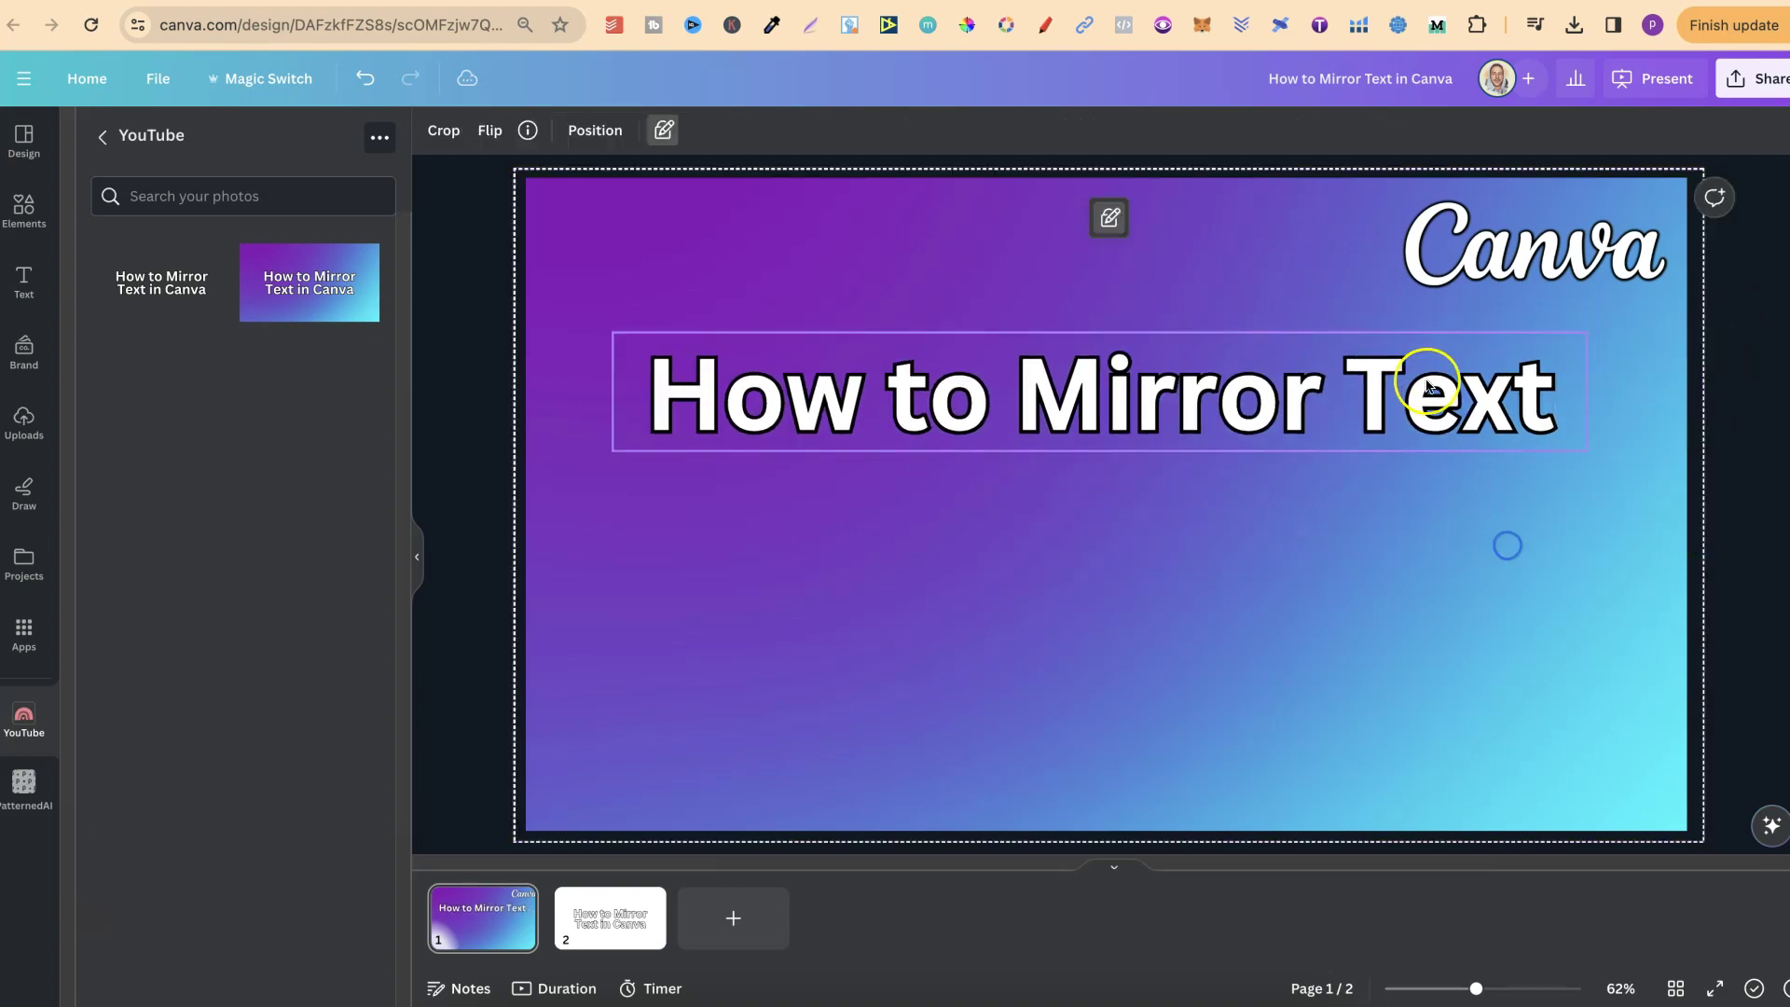
pyautogui.moveTo(1426, 382); pyautogui.dragTo(1433, 464)
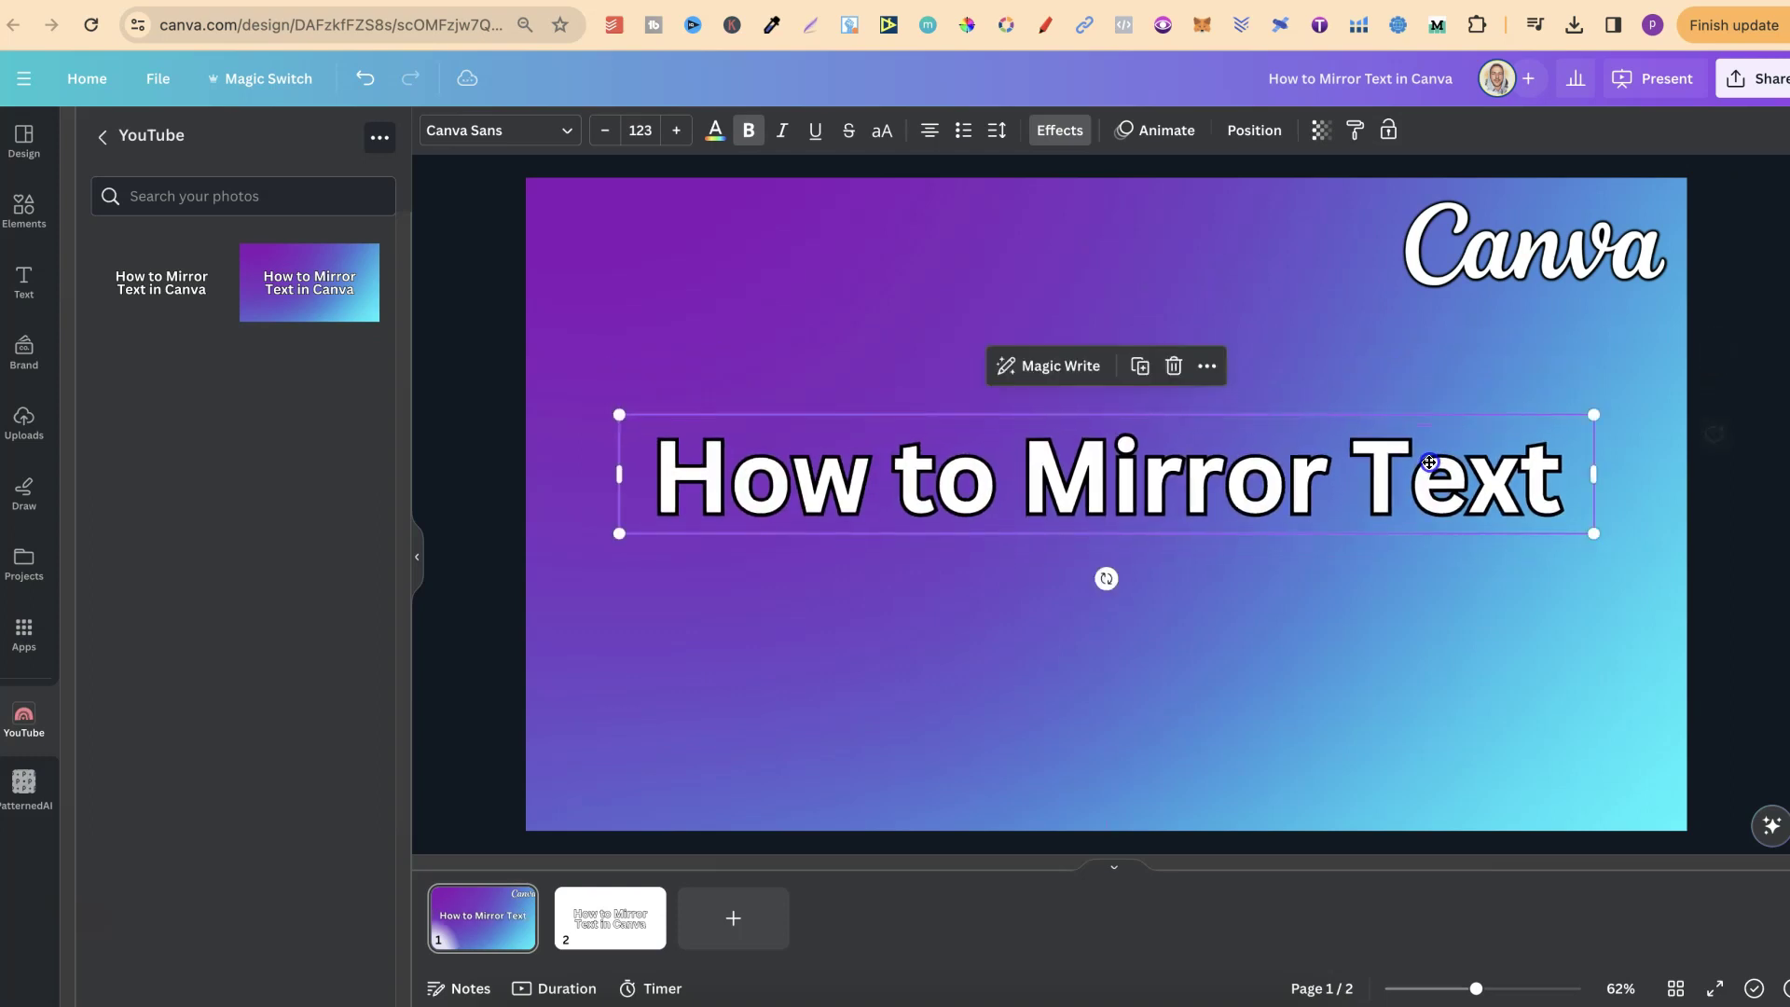
# Duplicate the slide as page 2, deleting its Canva logo and gradient background.
pyautogui.click(493, 942)
pyautogui.hotkey('ctrl', 'd')
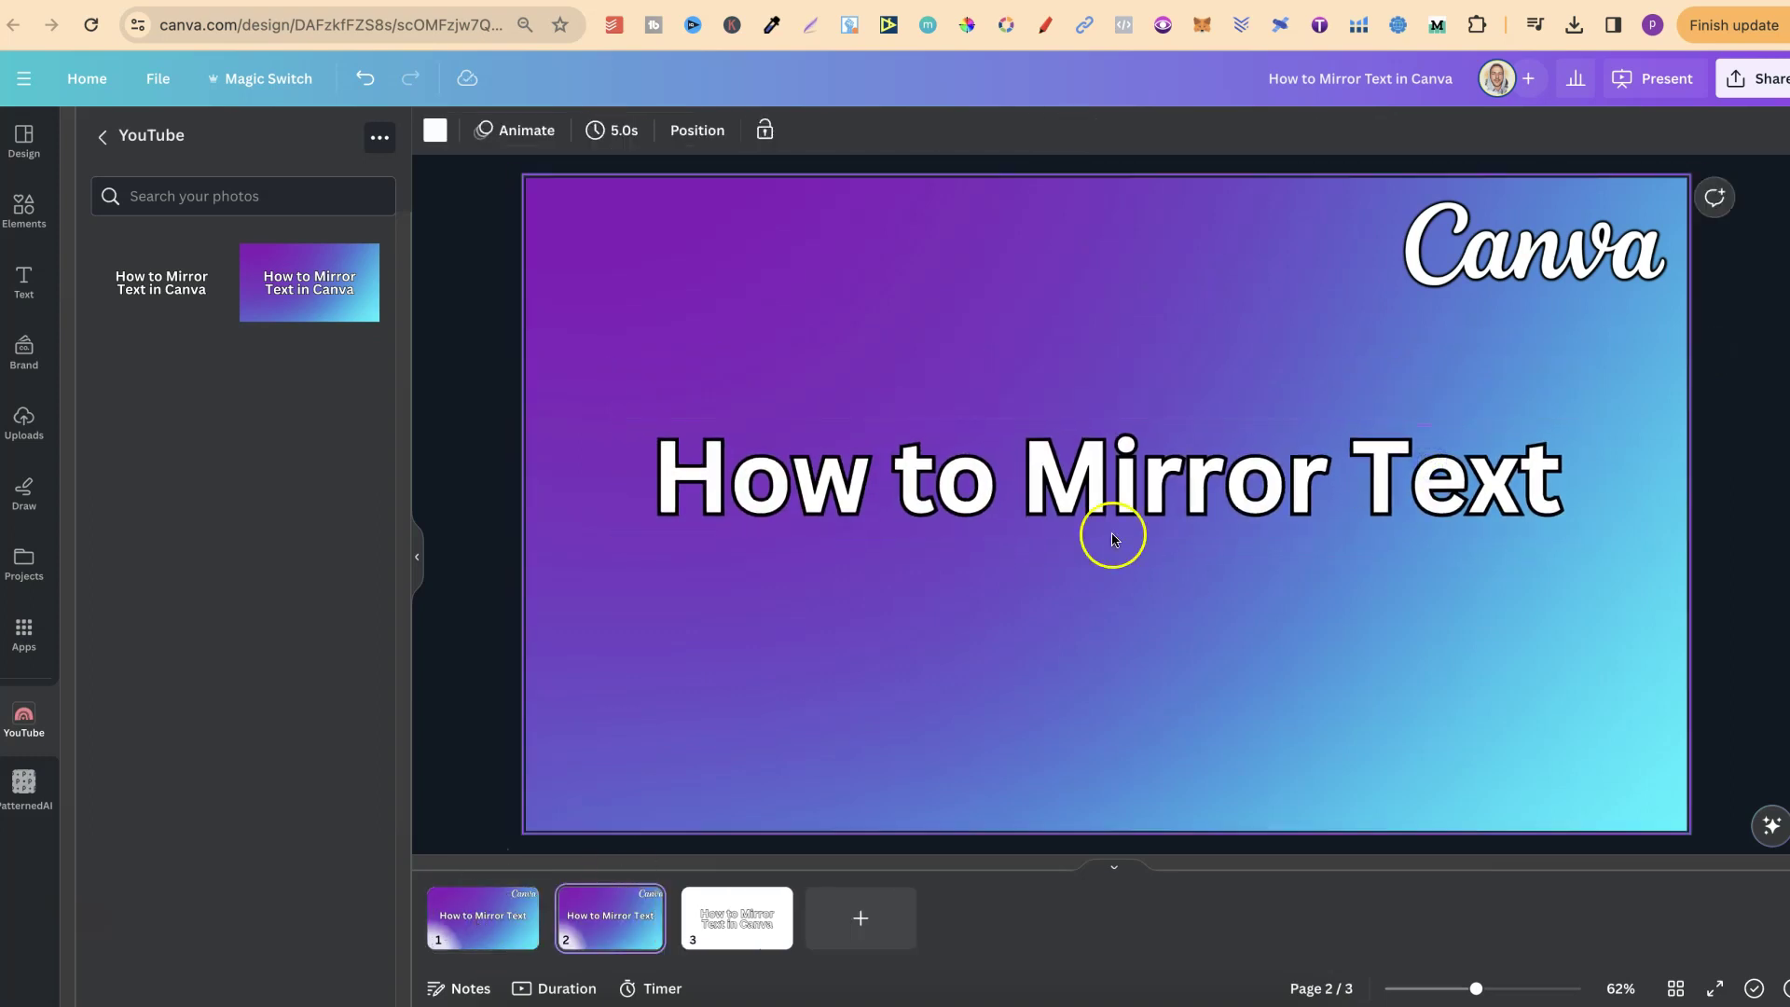
pyautogui.click(1576, 275)
pyautogui.press('Delete')
pyautogui.click(1073, 343)
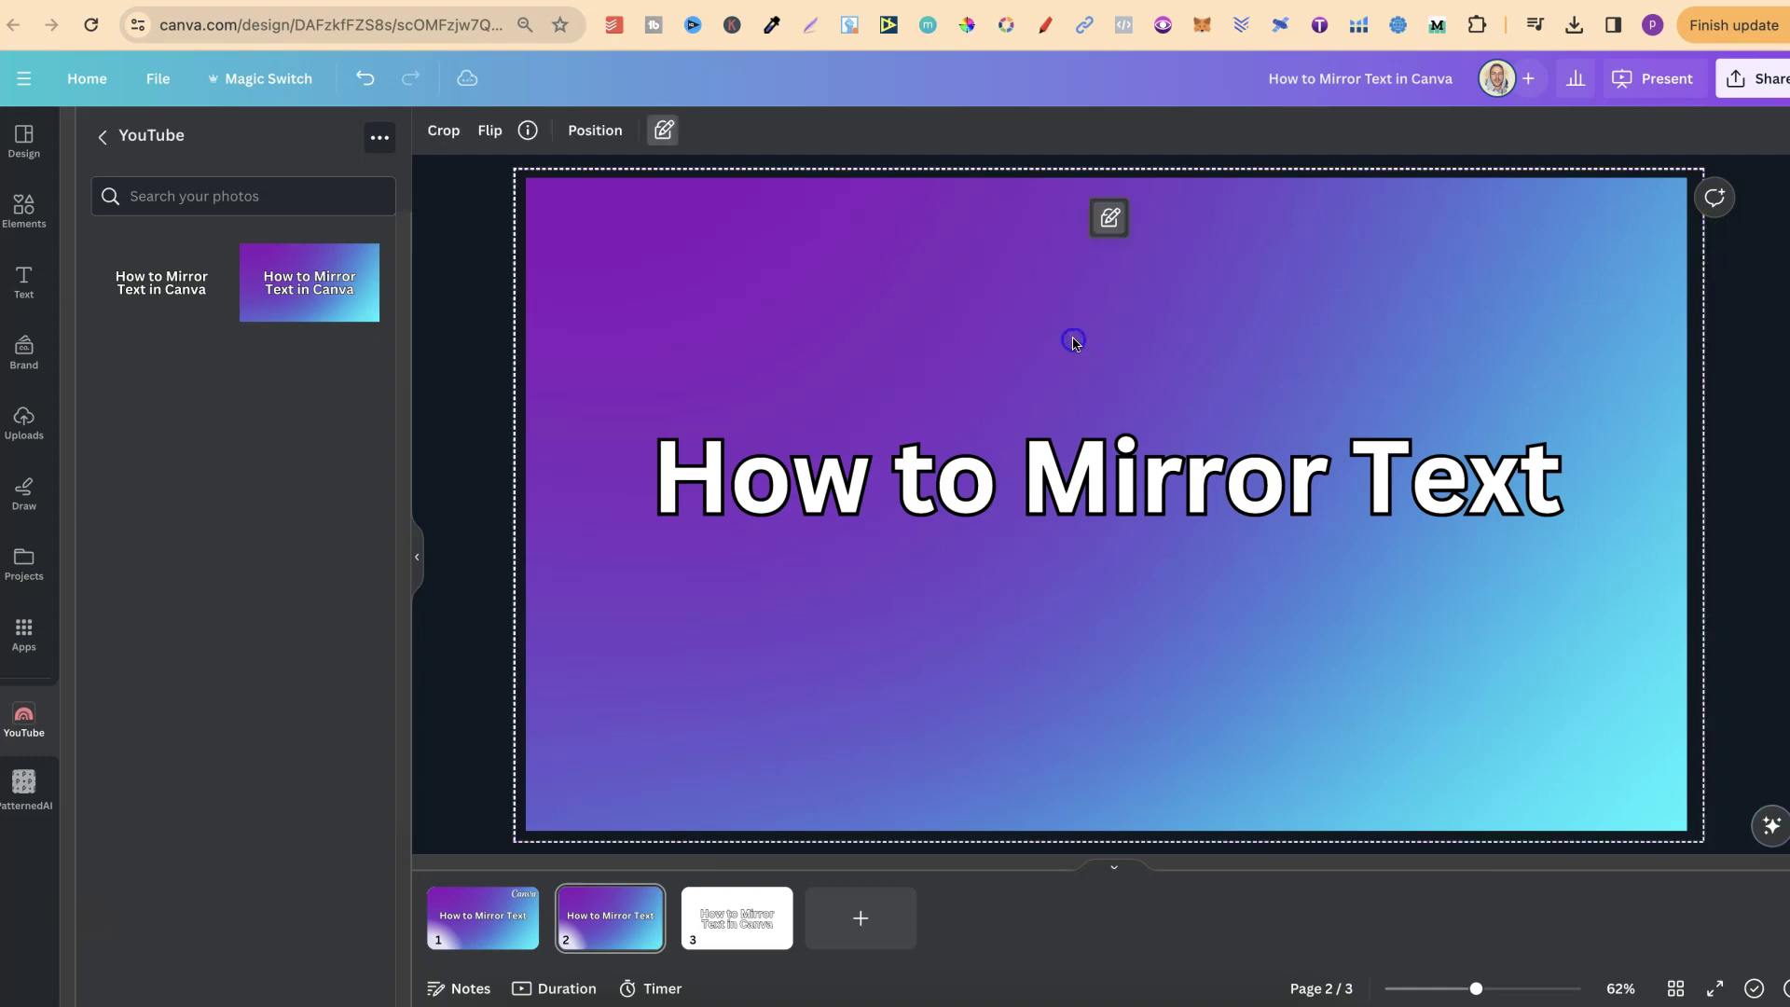
pyautogui.click(1109, 220)
pyautogui.click(1107, 218)
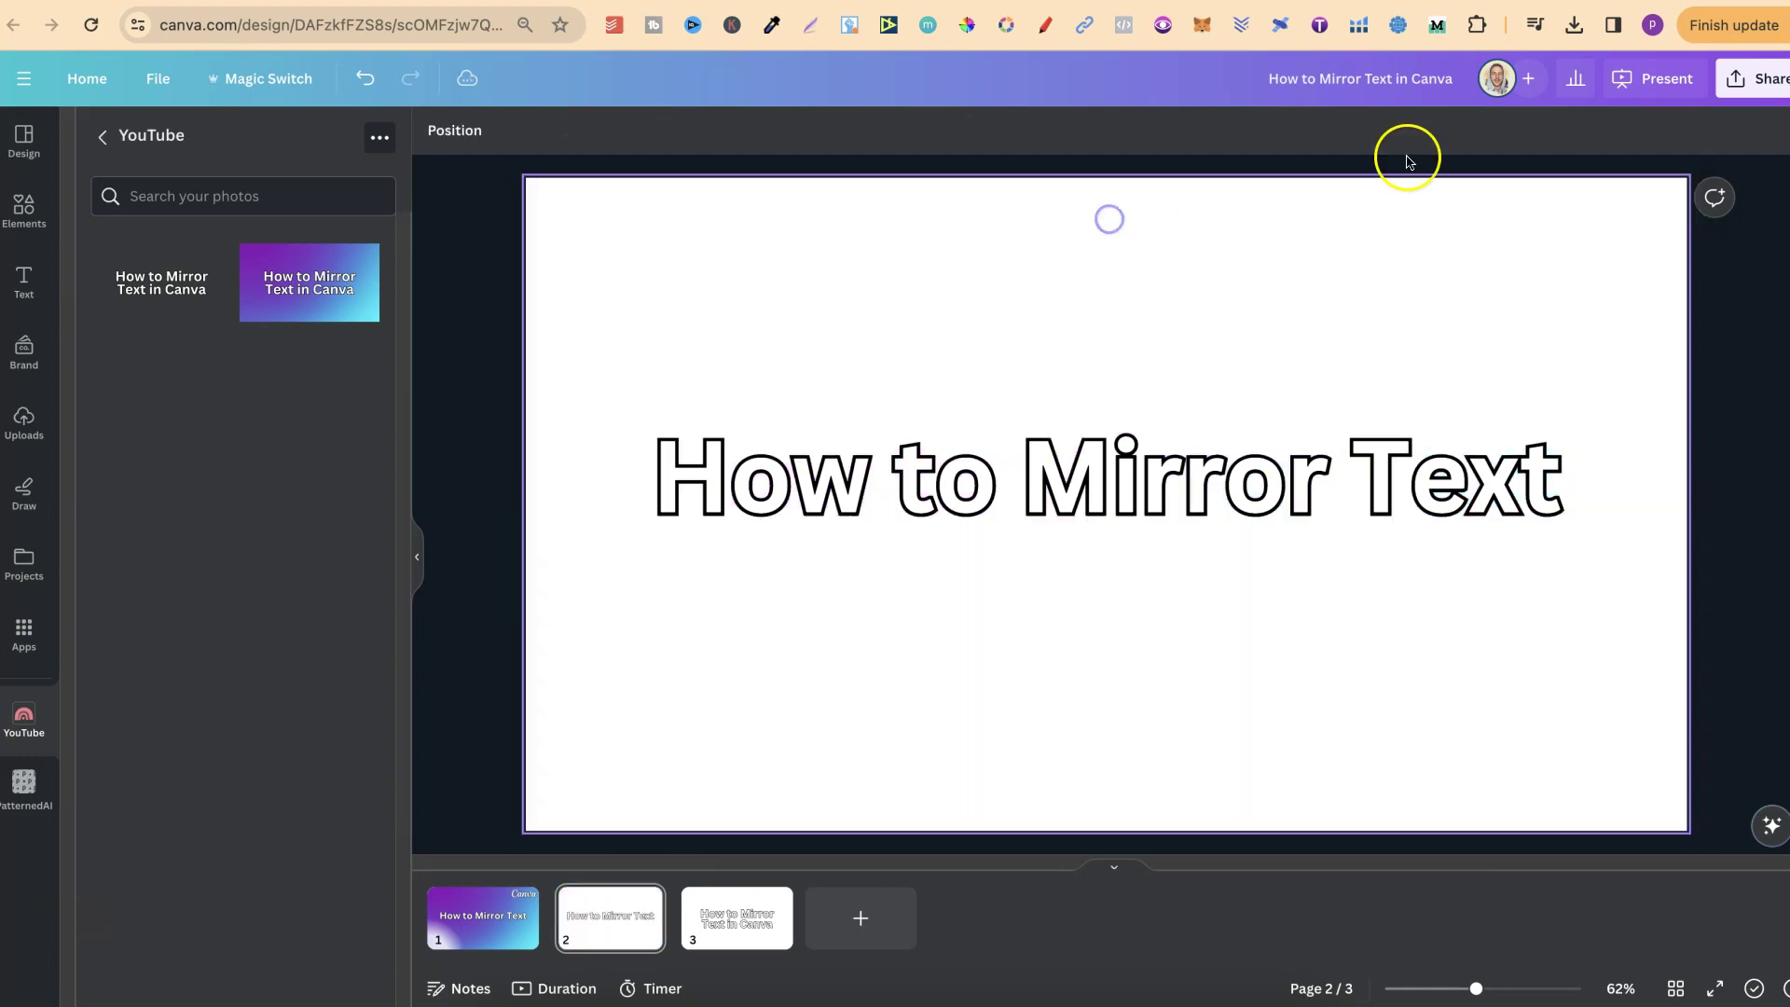
# Download only page 2 as a PNG.
pyautogui.click(1752, 84)
pyautogui.click(1552, 572)
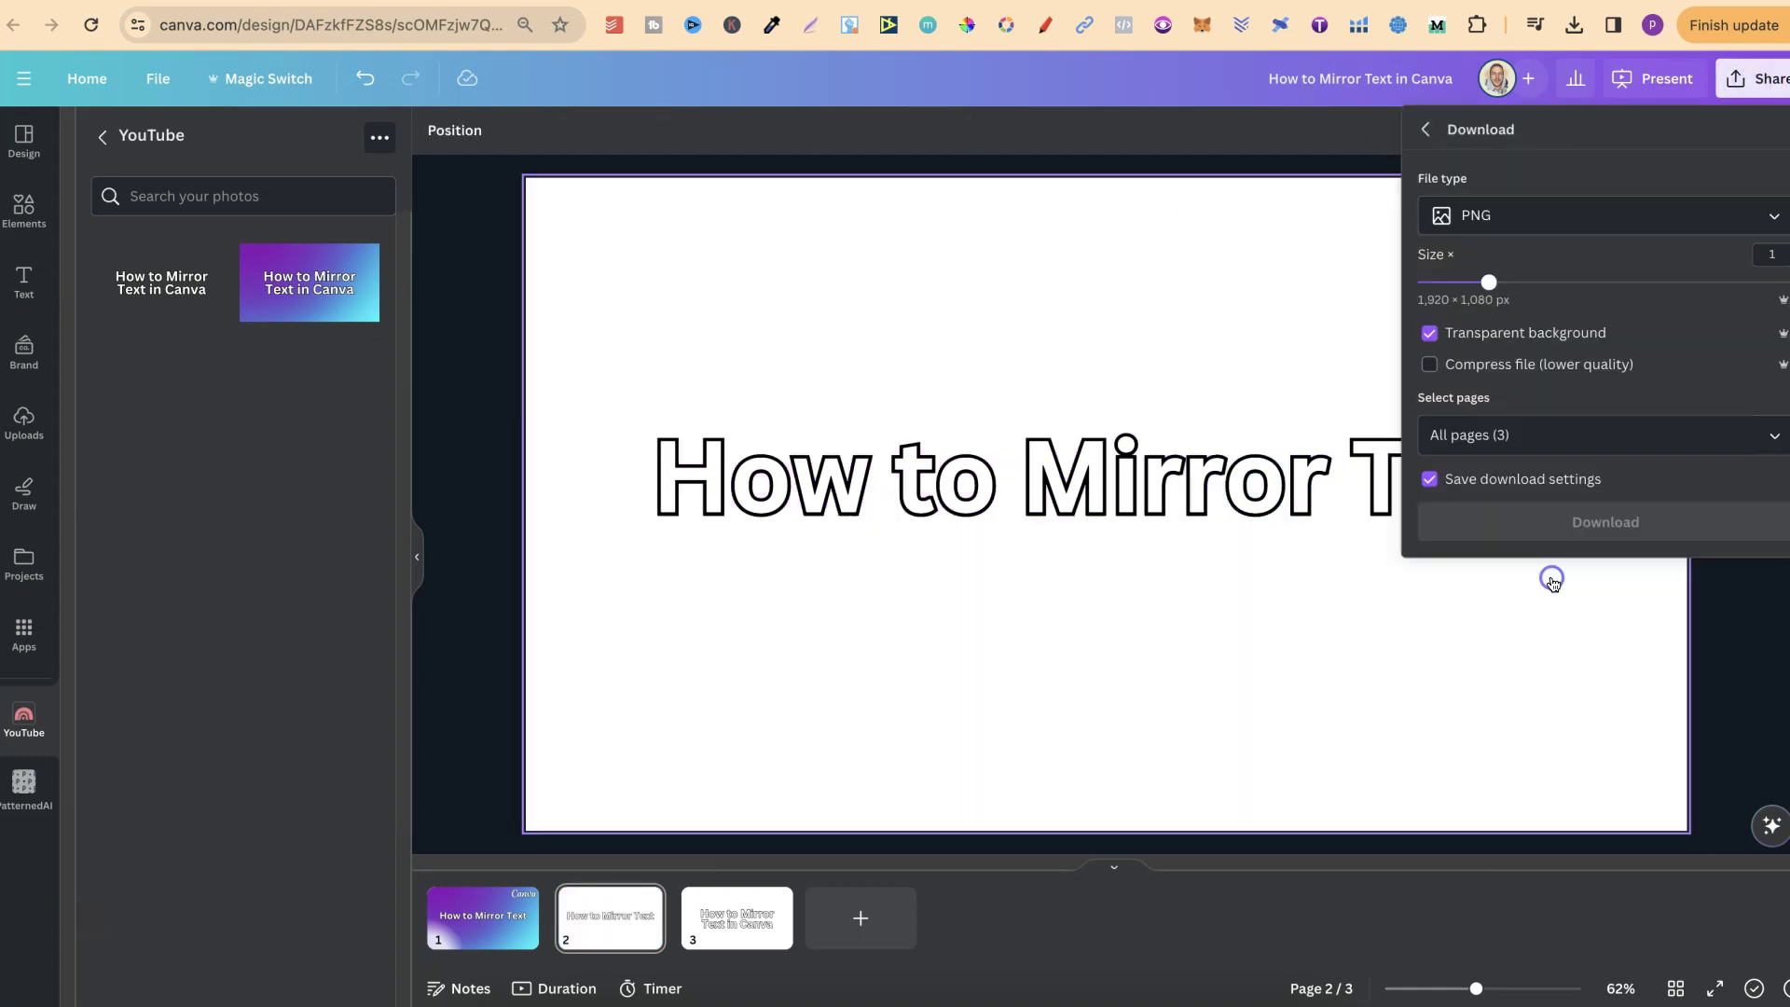
pyautogui.click(1668, 438)
pyautogui.click(1758, 491)
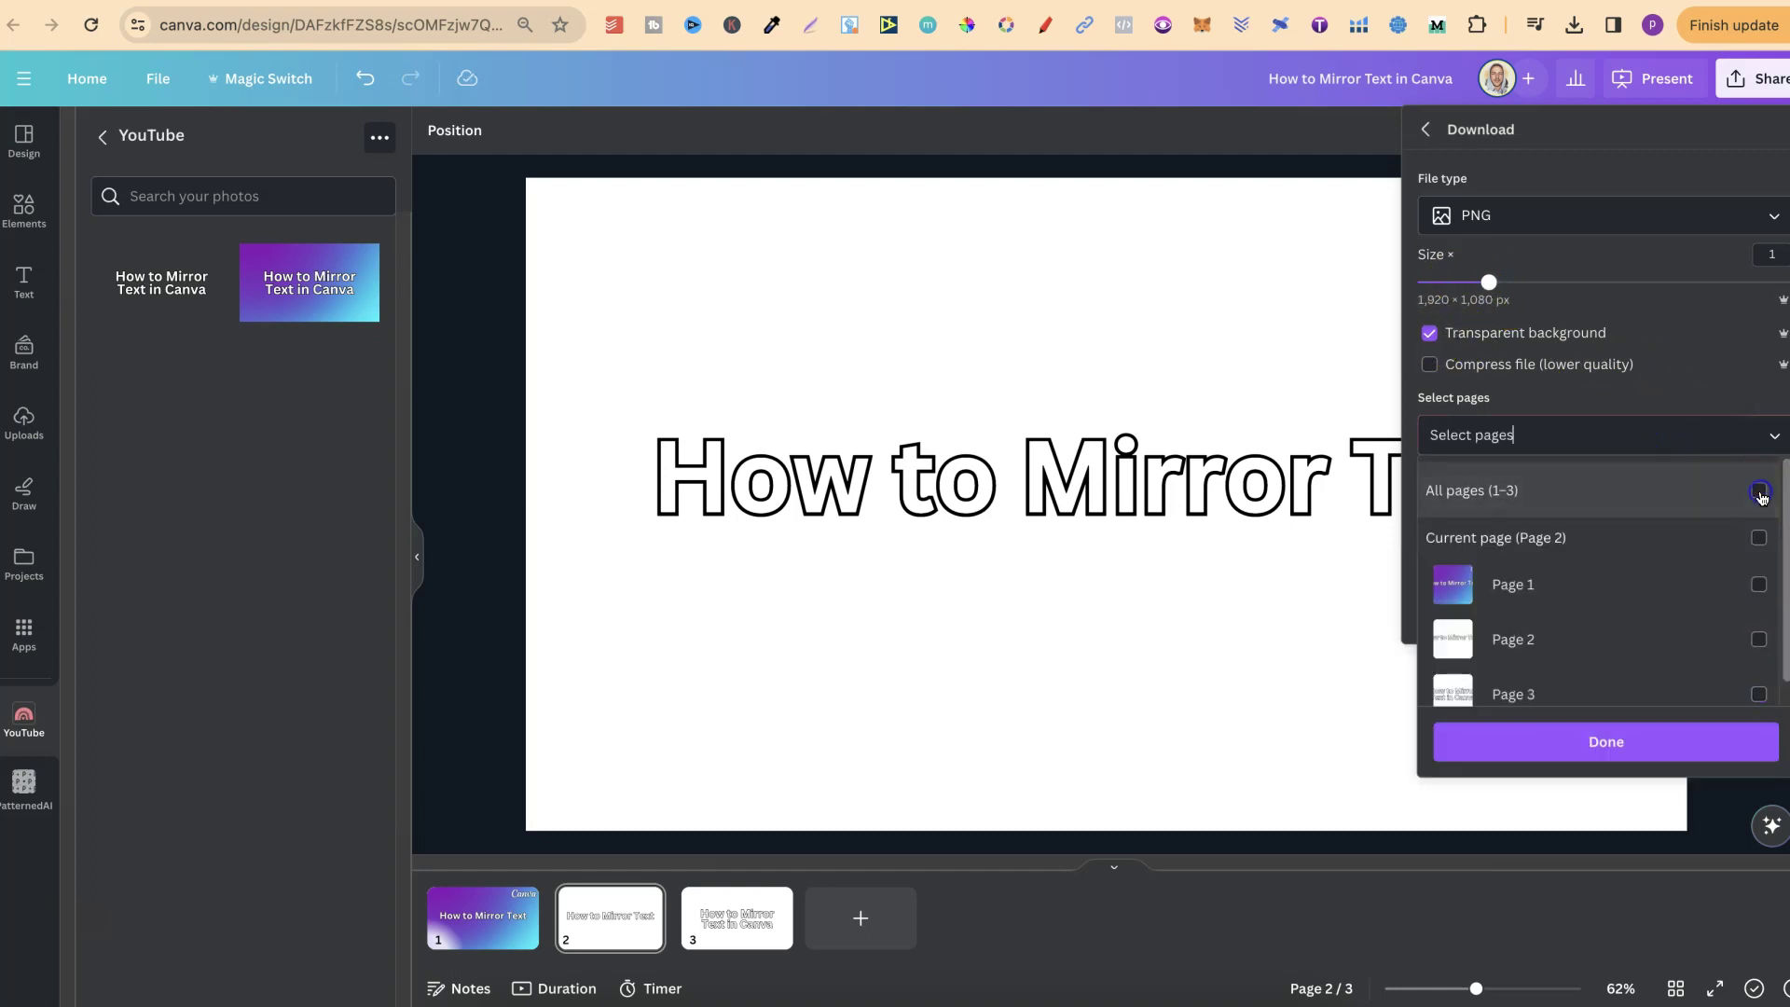
pyautogui.click(1758, 639)
pyautogui.click(1626, 744)
pyautogui.click(1598, 522)
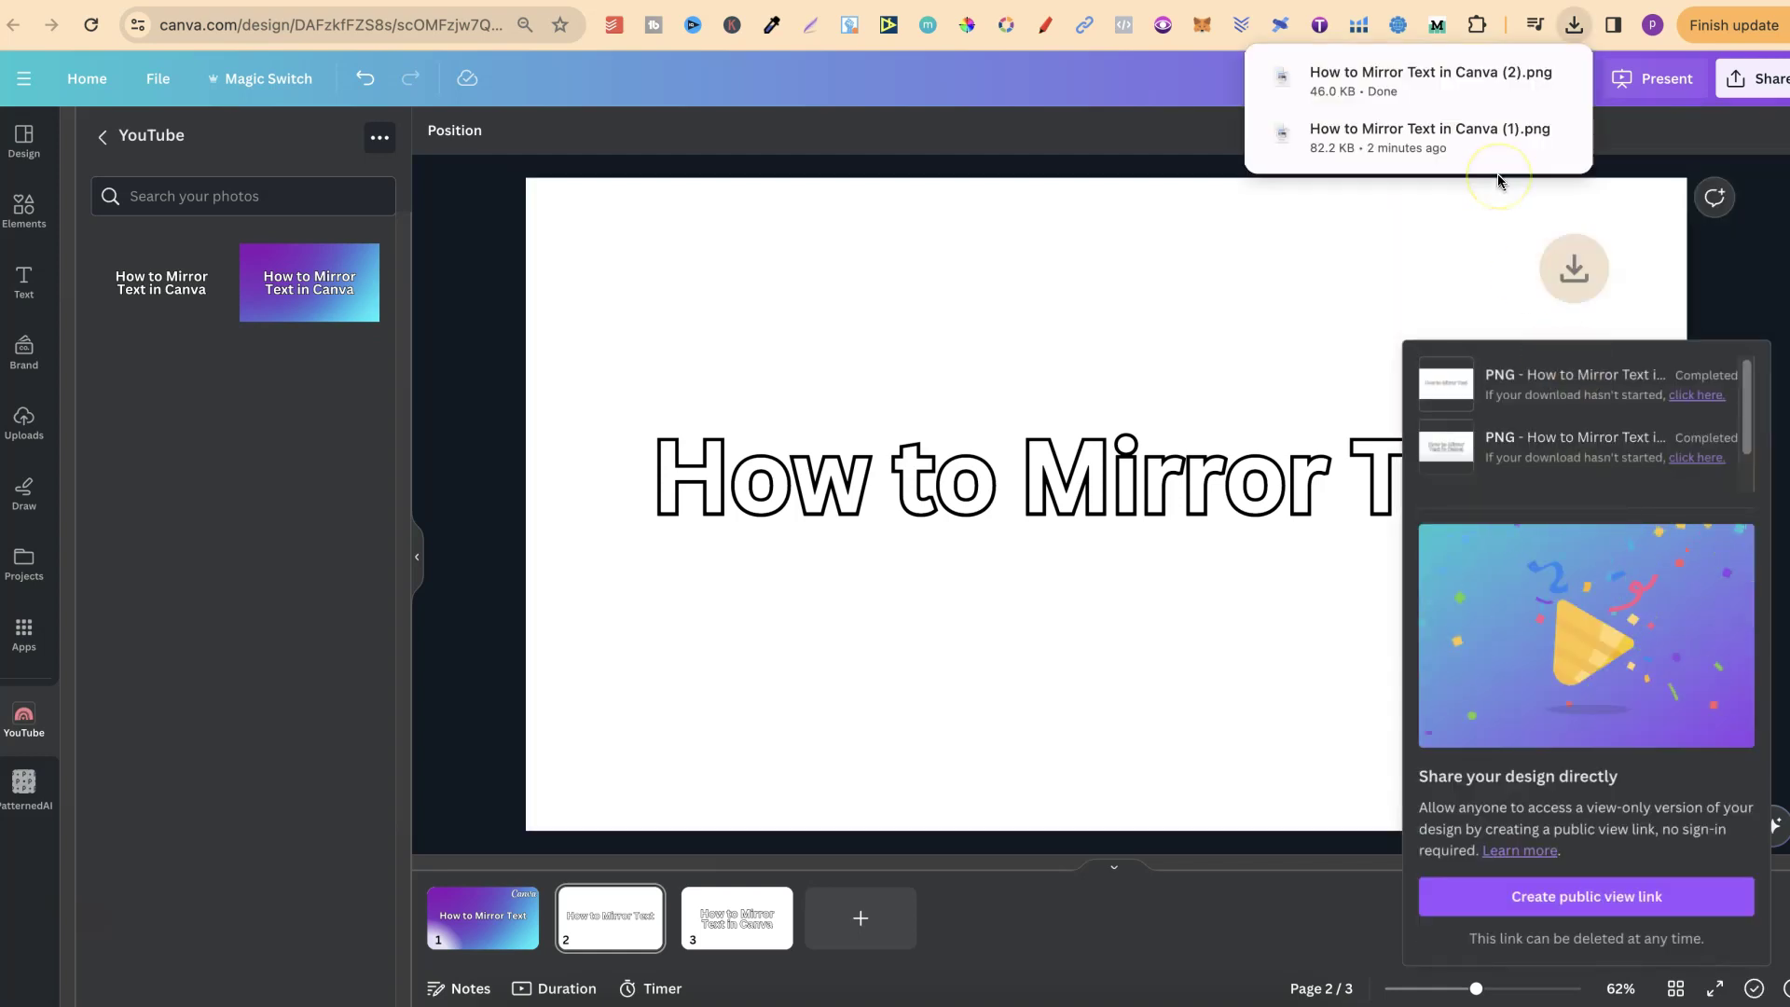
# Upload the downloaded 'How to Mirror Text' PNG to Canva and add it to page 1.
pyautogui.click(1395, 82)
pyautogui.moveTo(1395, 83); pyautogui.dragTo(187, 500)
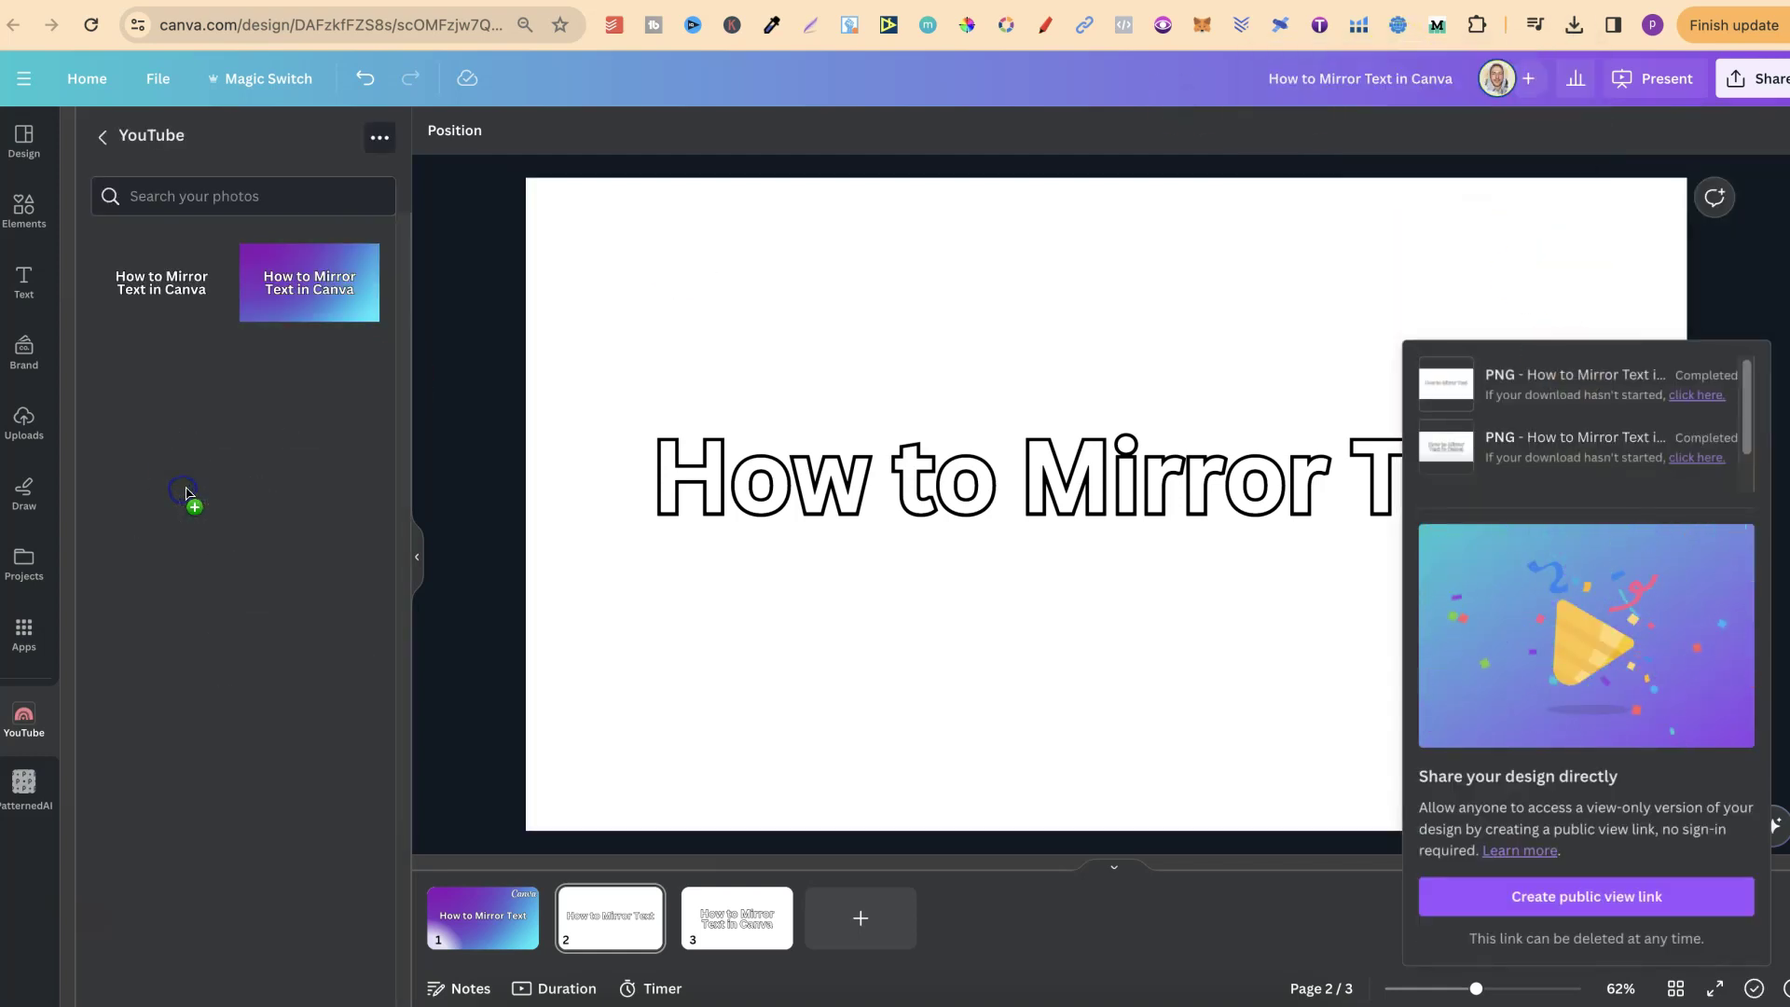
pyautogui.click(493, 938)
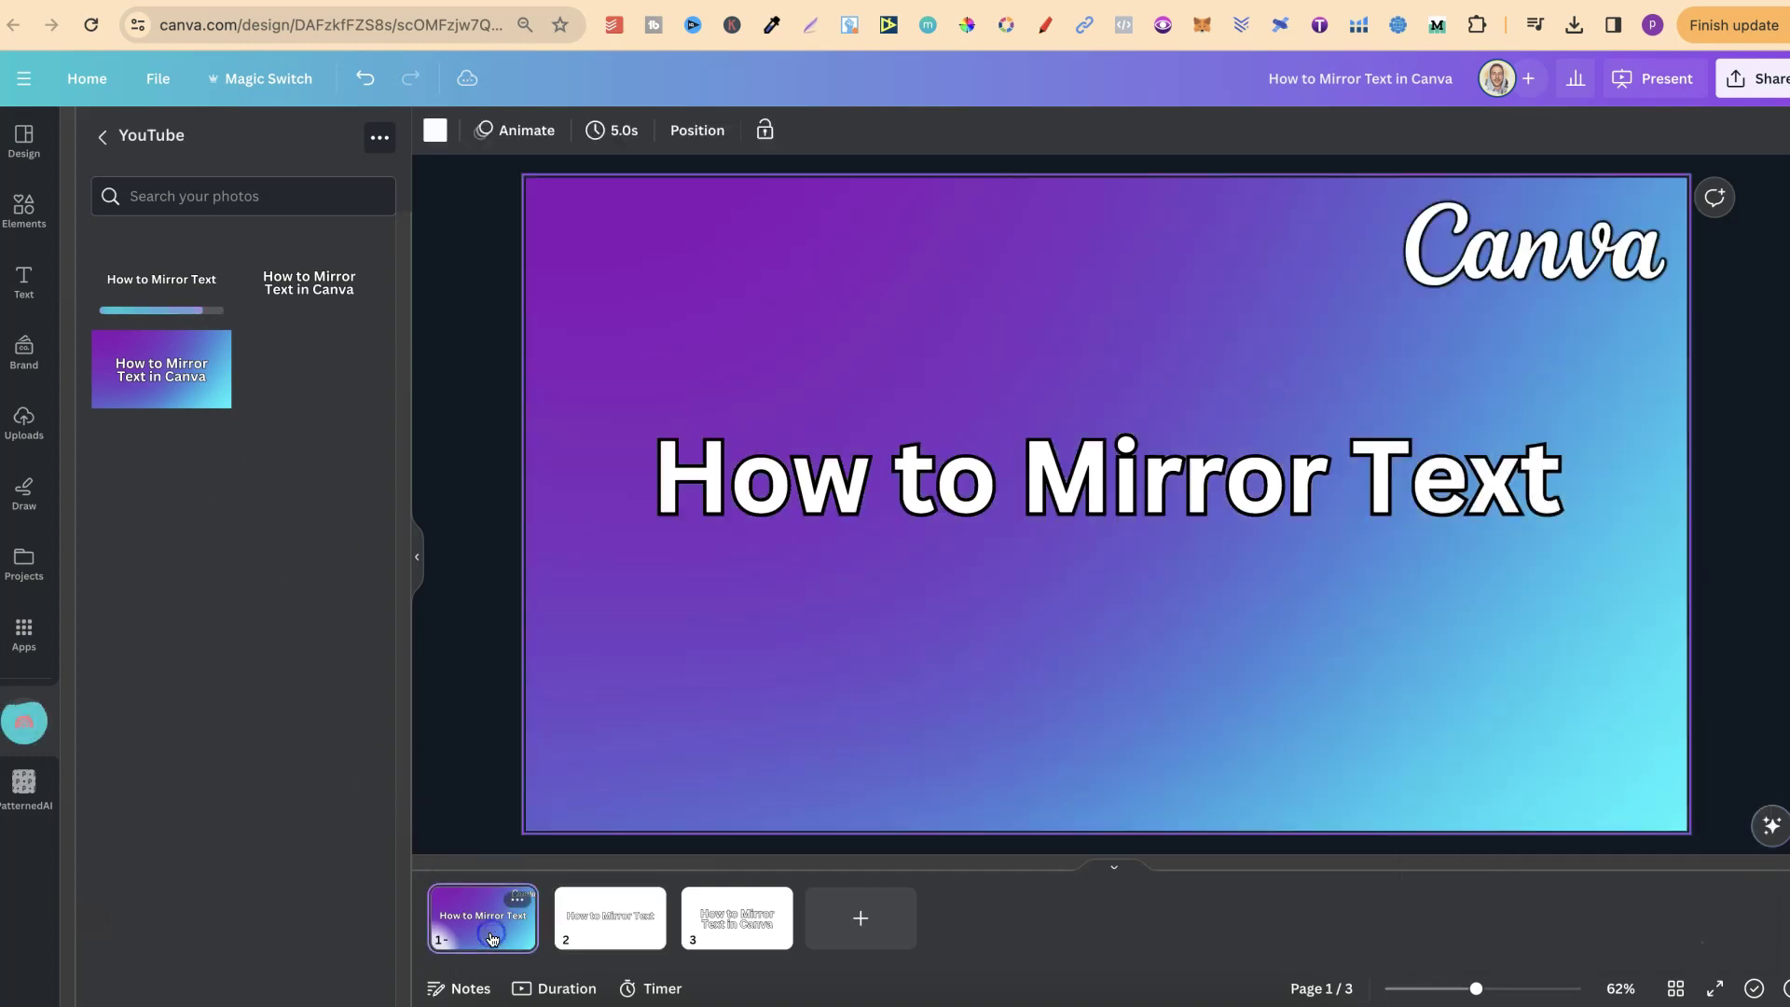
pyautogui.click(152, 284)
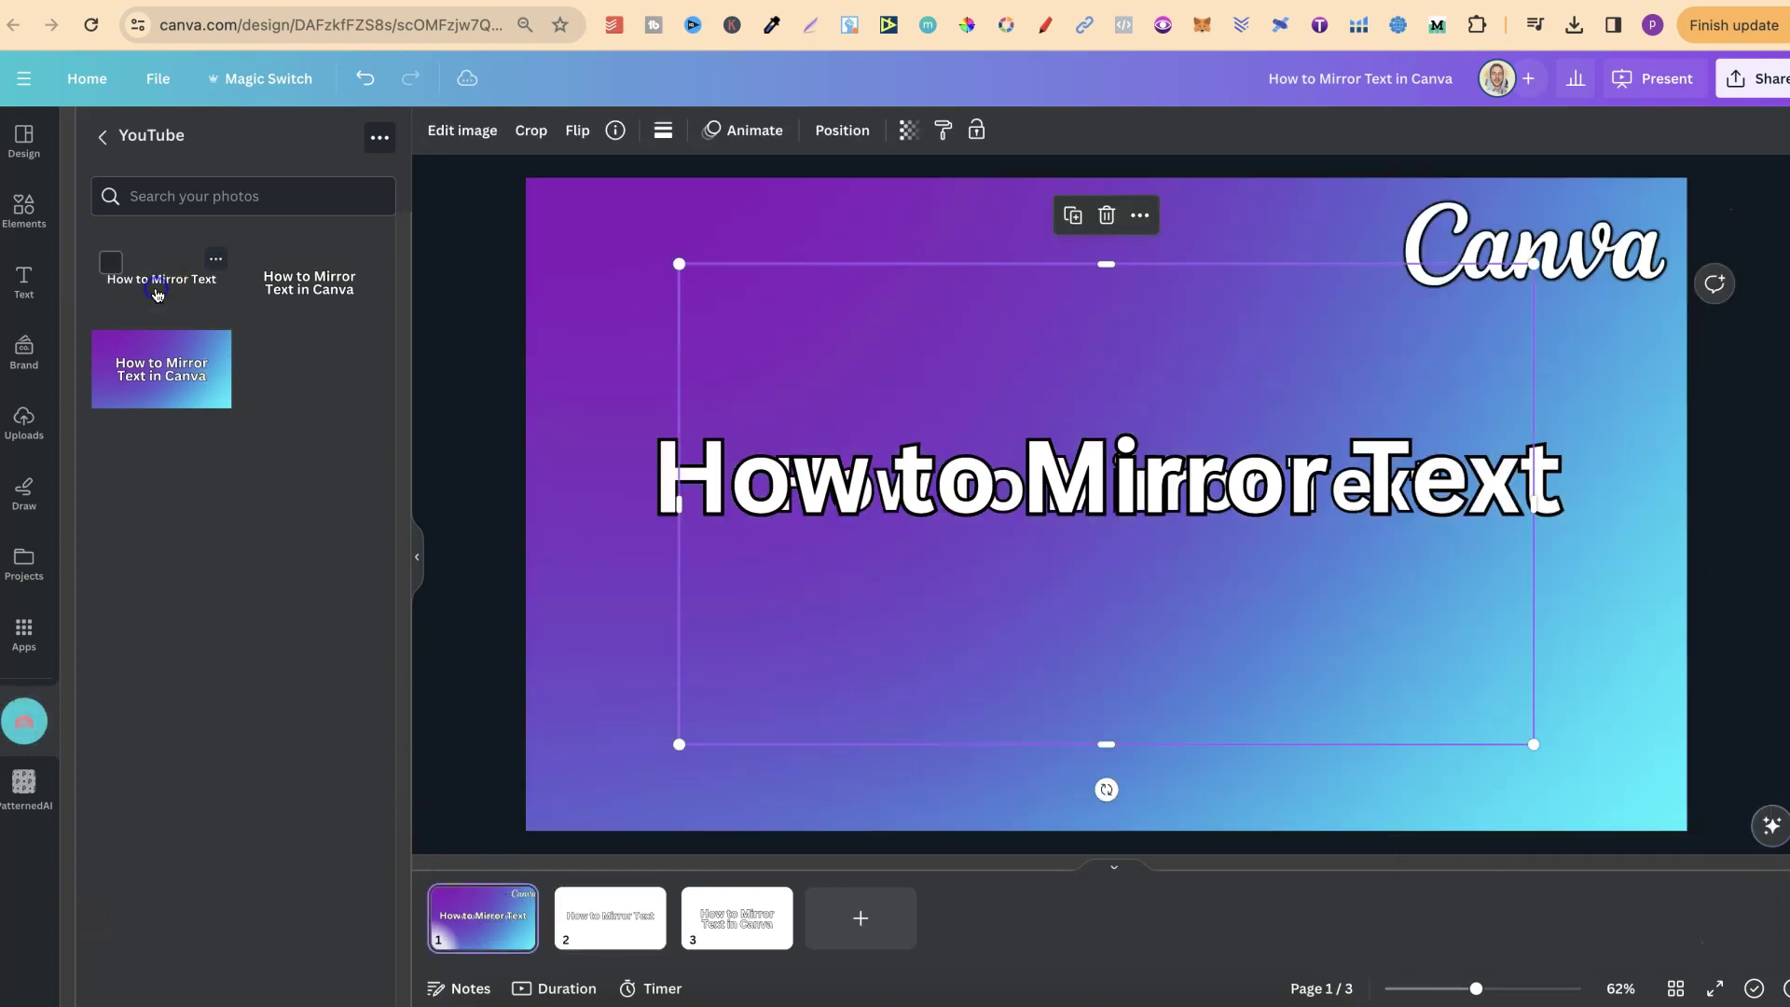
# Place the PNG just below the title and crop empty space off its top and bottom.
pyautogui.moveTo(1015, 423); pyautogui.dragTo(1075, 570)
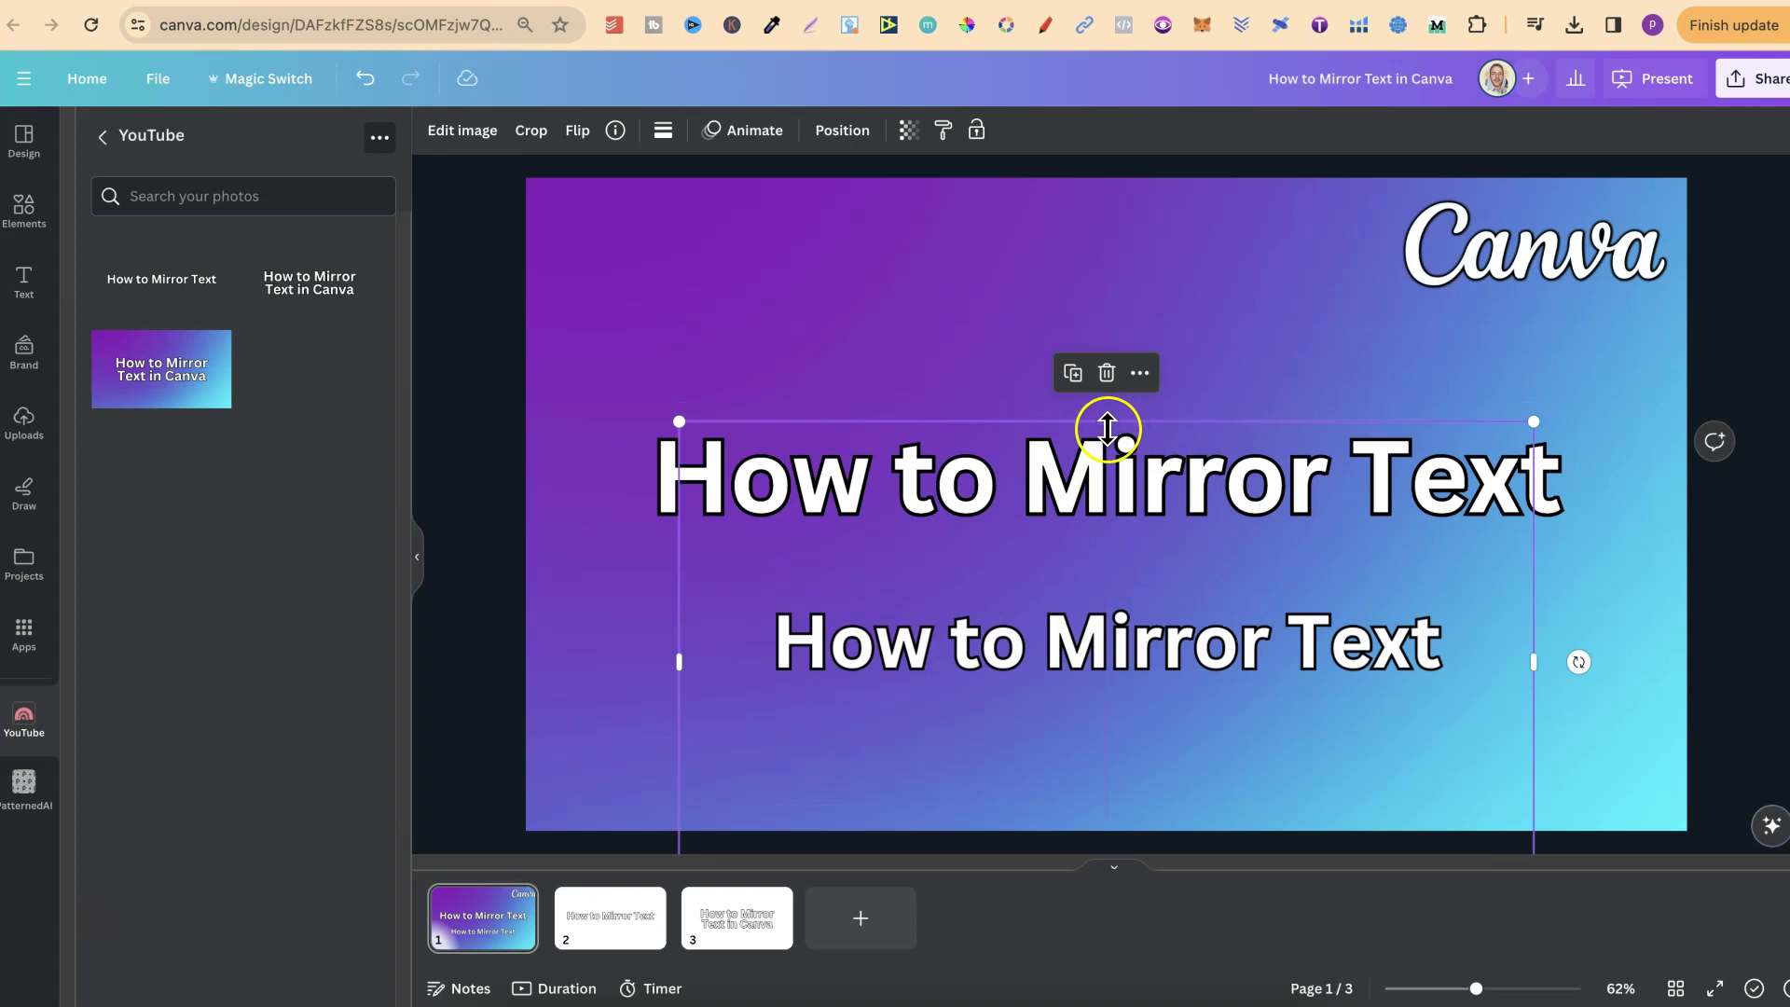
pyautogui.moveTo(1106, 420); pyautogui.dragTo(1107, 593)
pyautogui.moveTo(1150, 771); pyautogui.dragTo(1149, 664)
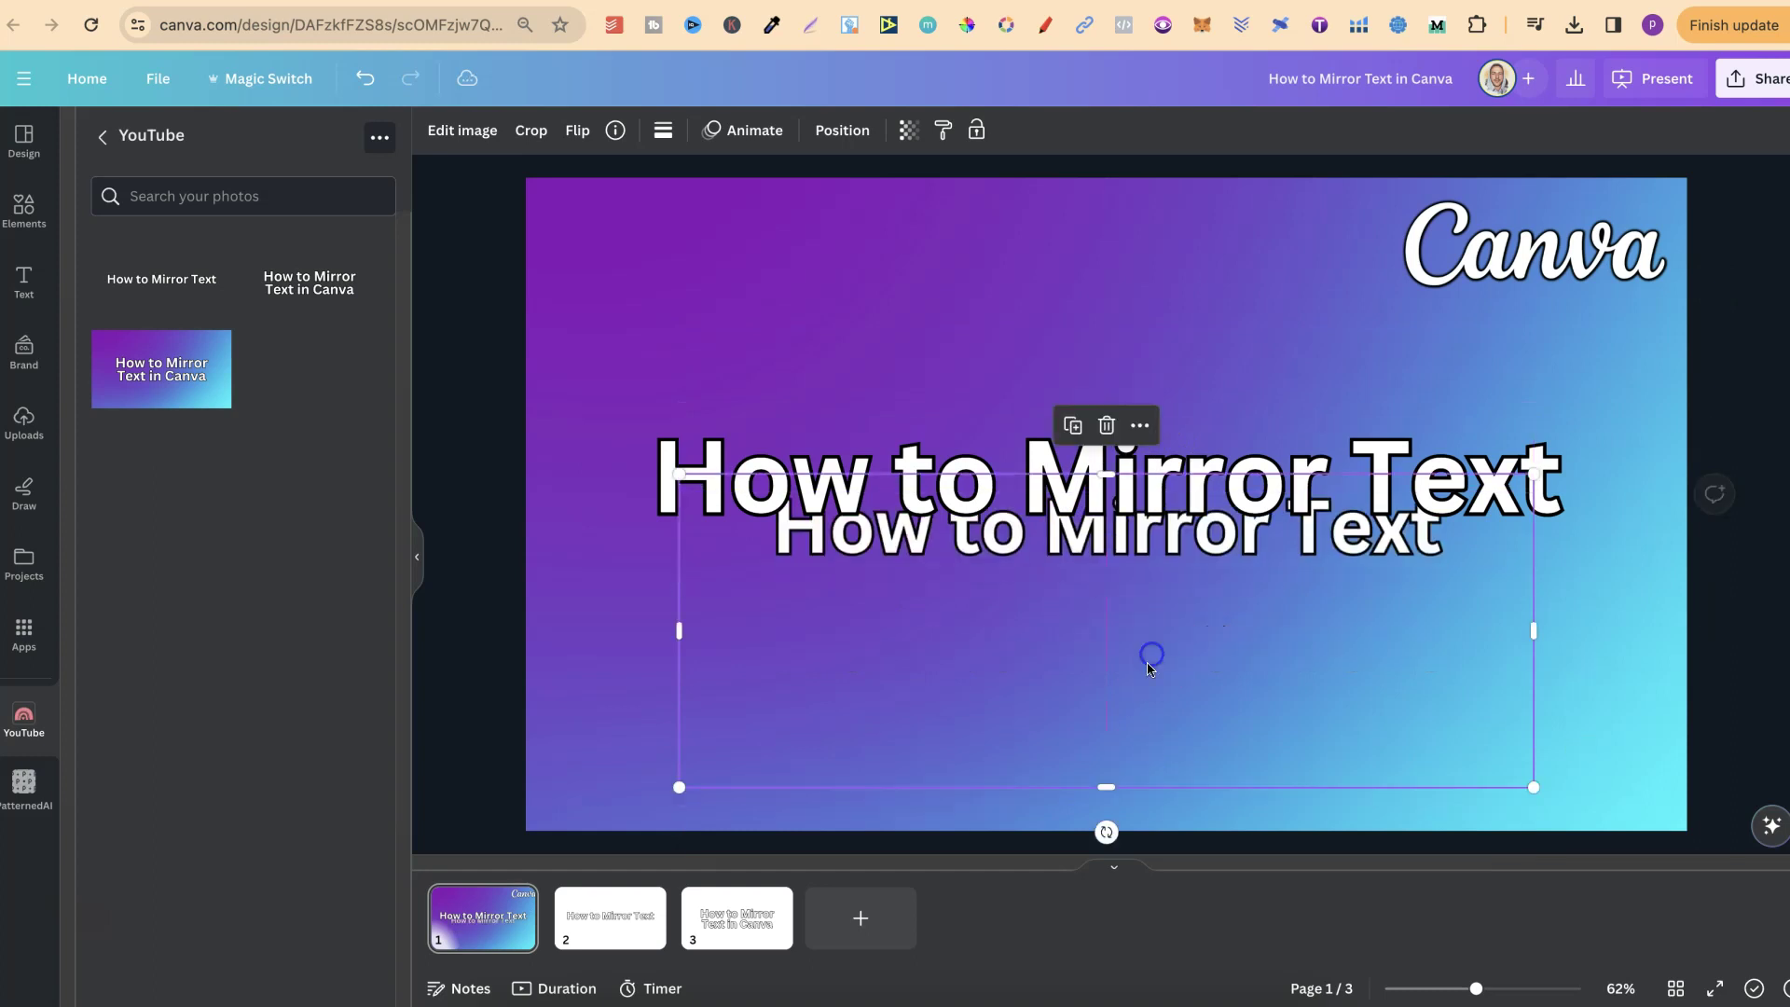
pyautogui.moveTo(1107, 781); pyautogui.dragTo(1117, 605)
# Crop the copy's sides, enlarge it to the title's size, and butt it against the baseline.
pyautogui.click(1514, 586)
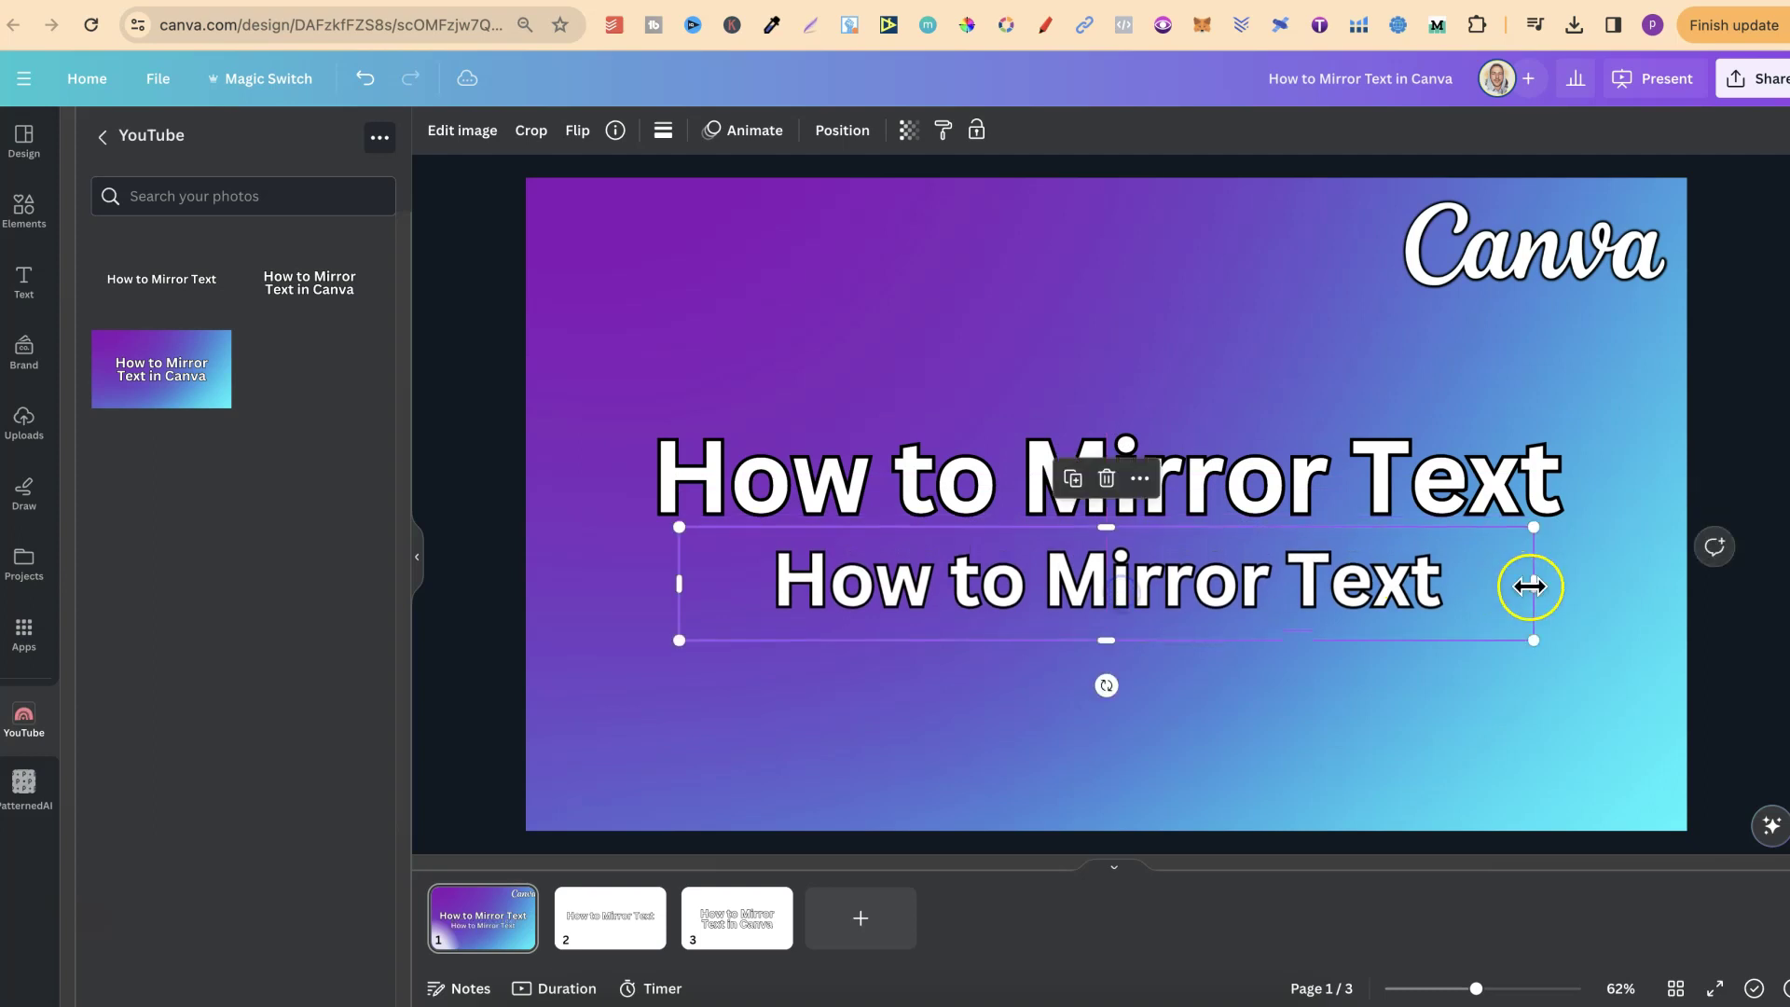
pyautogui.moveTo(1540, 586); pyautogui.dragTo(1454, 585)
pyautogui.moveTo(673, 586); pyautogui.dragTo(645, 687)
pyautogui.click(759, 645)
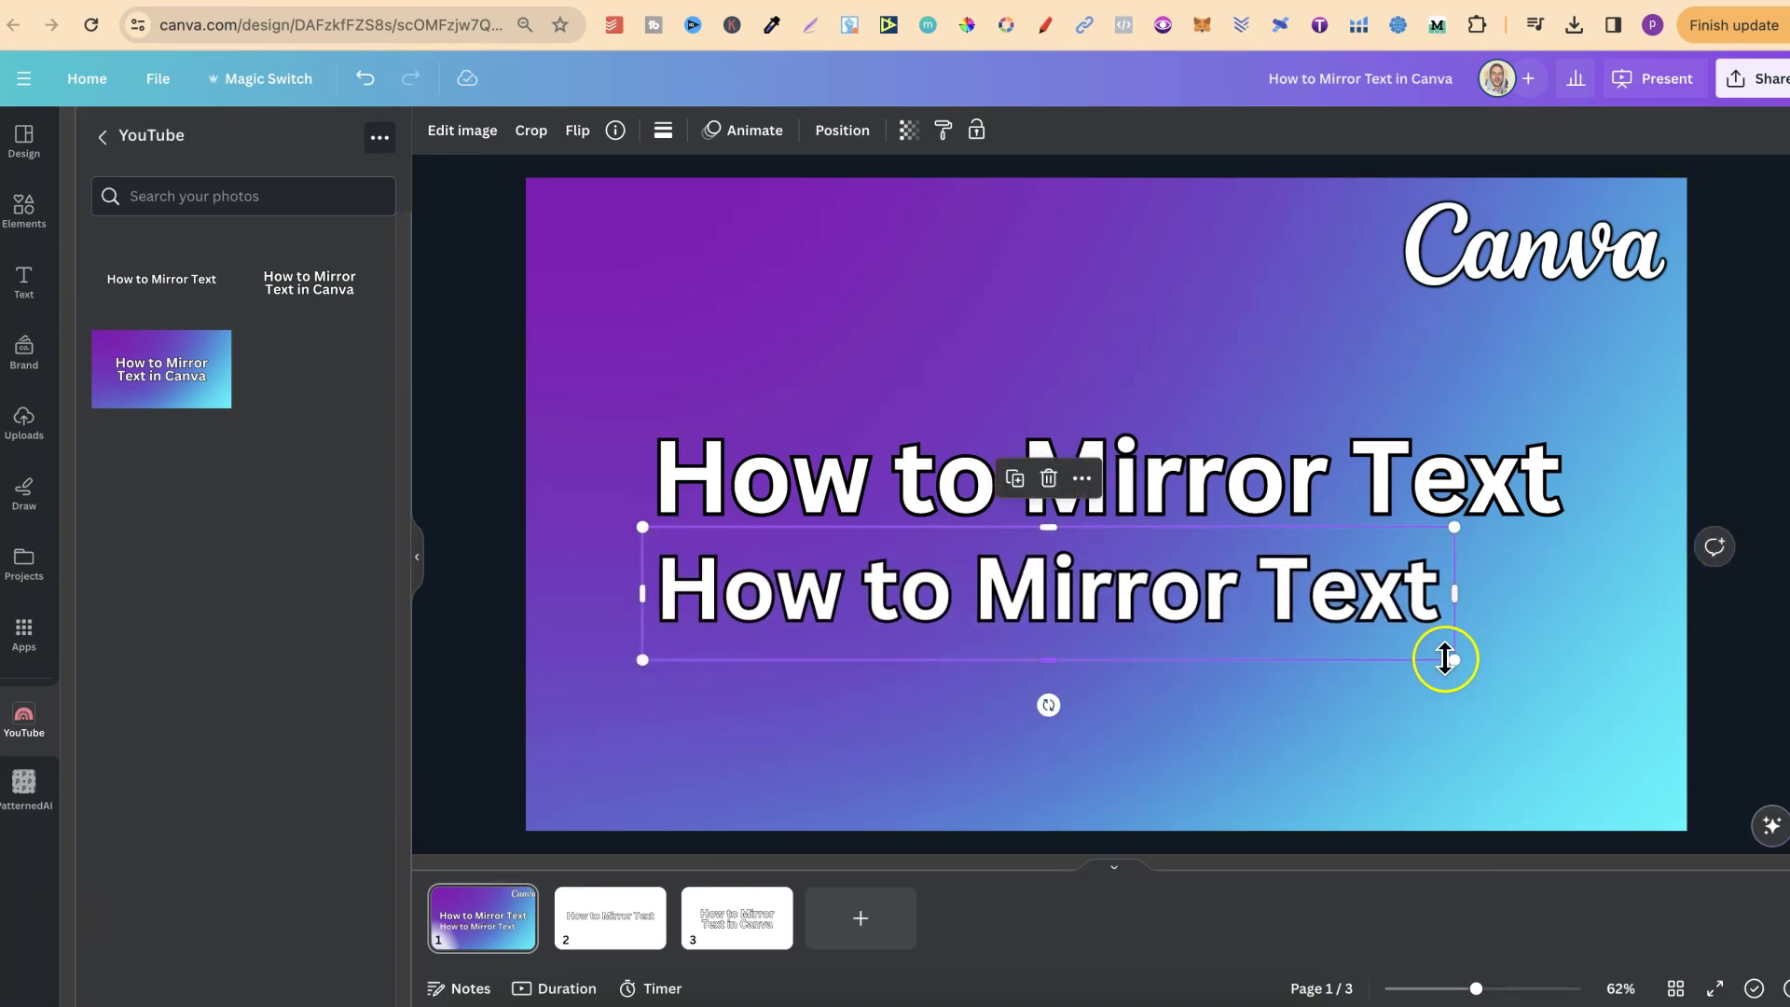
pyautogui.moveTo(1478, 659); pyautogui.dragTo(1578, 679)
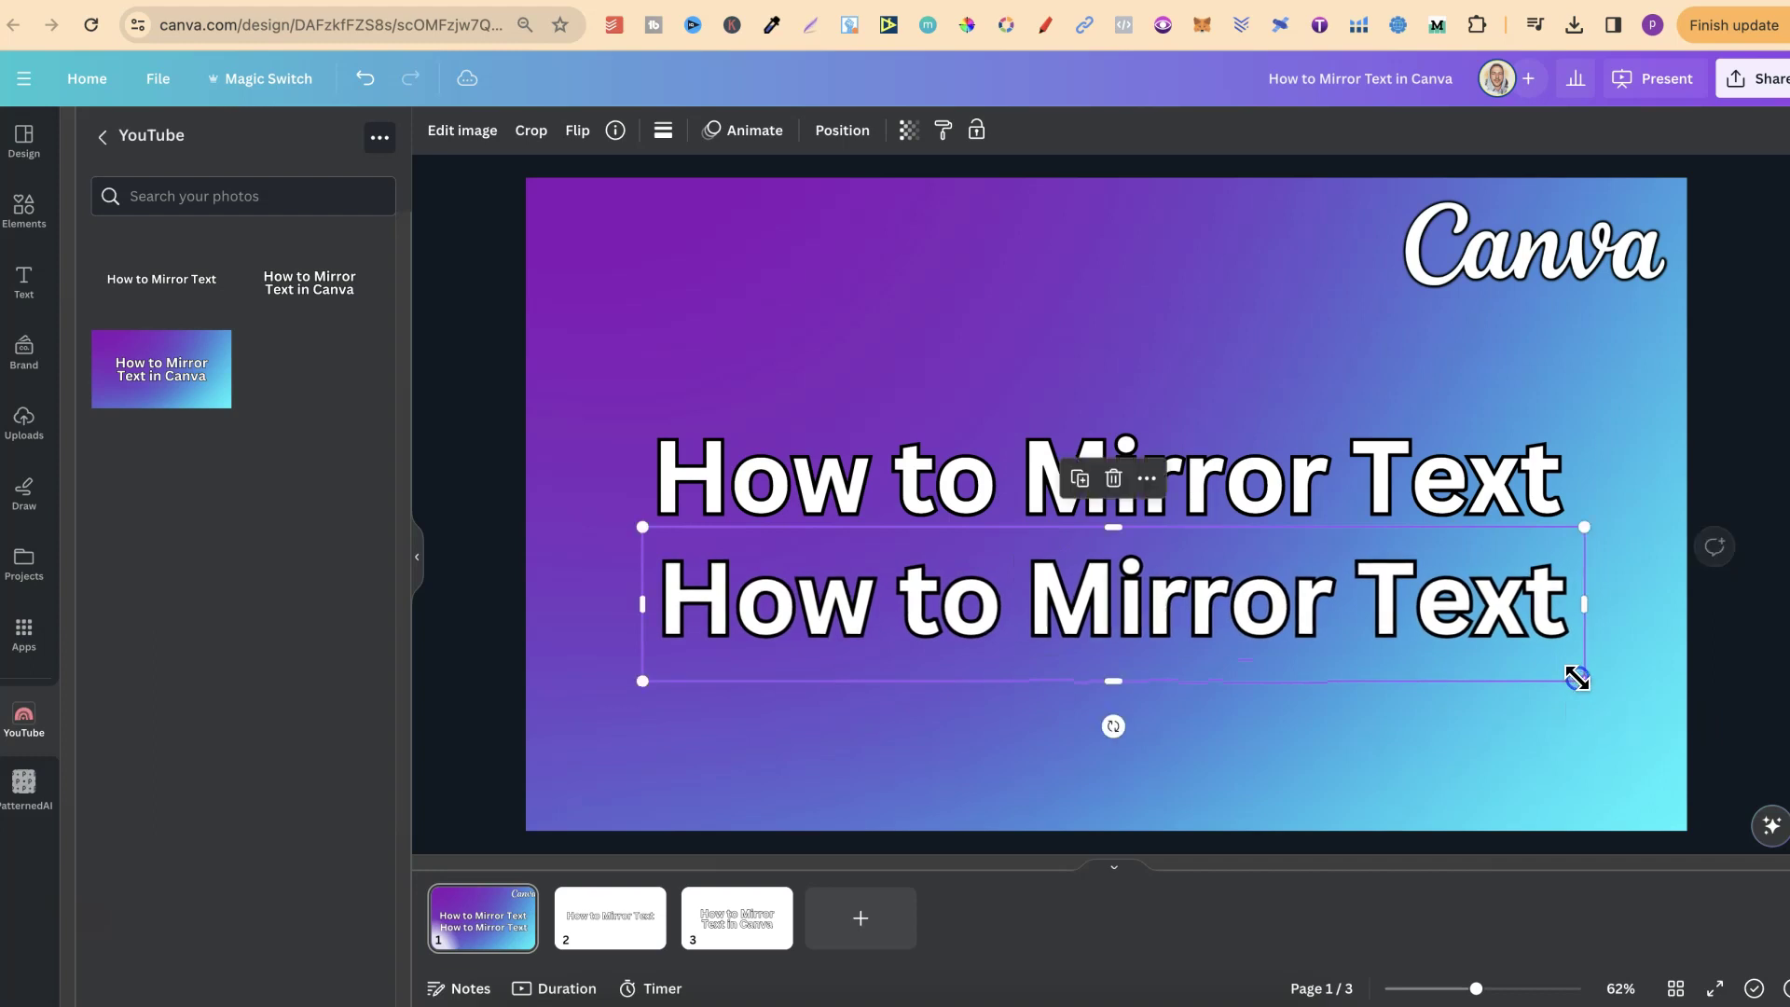
pyautogui.moveTo(1436, 597); pyautogui.dragTo(1430, 574)
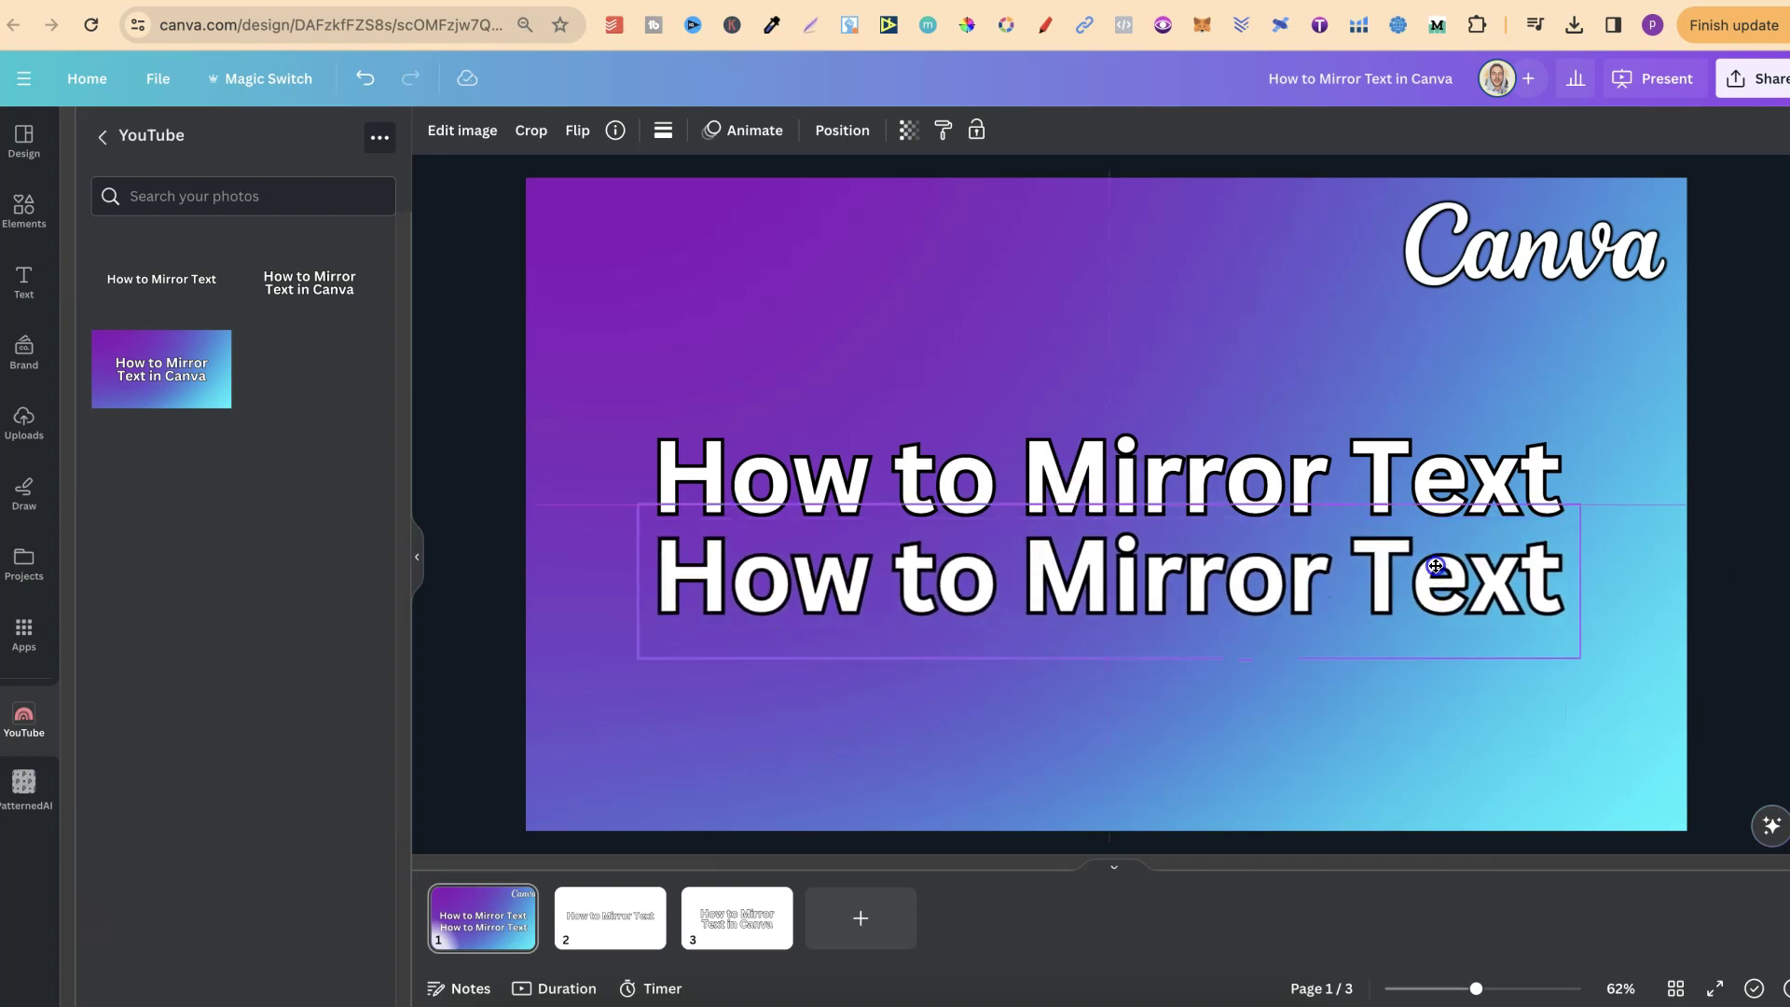
# Flip the copy vertically into an upside-down reflection, then deselect it.
pyautogui.click(578, 131)
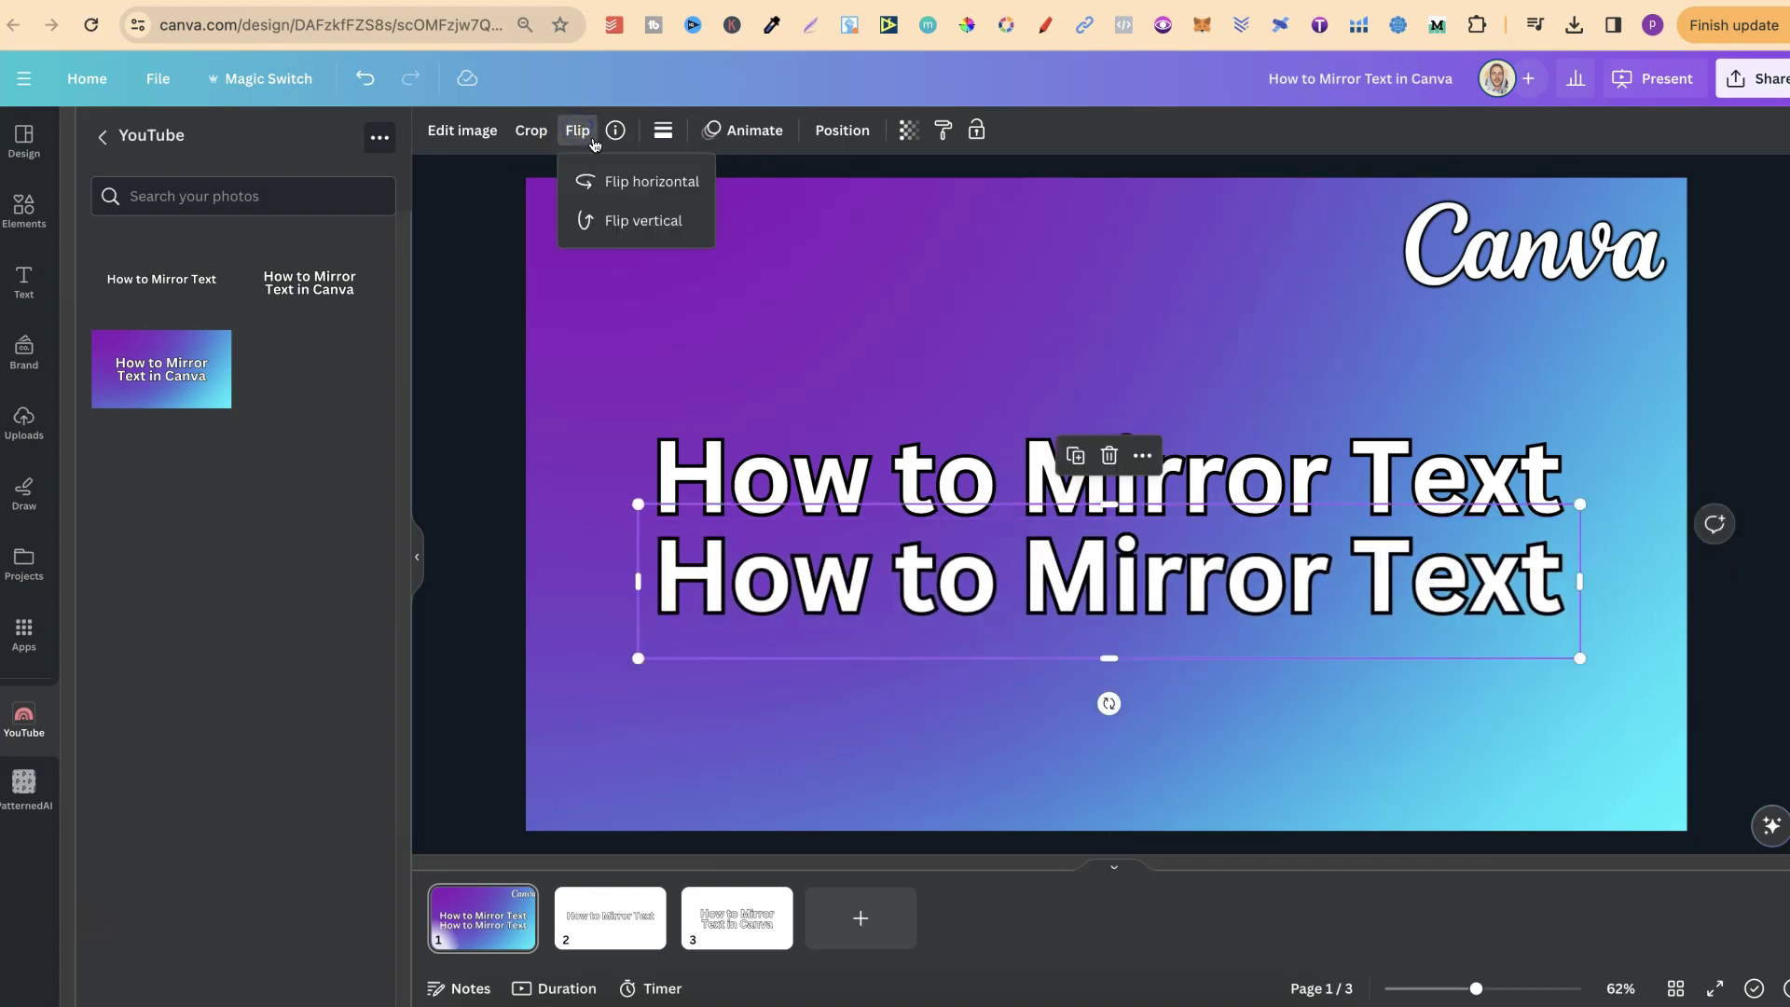
pyautogui.click(624, 220)
pyautogui.click(1331, 787)
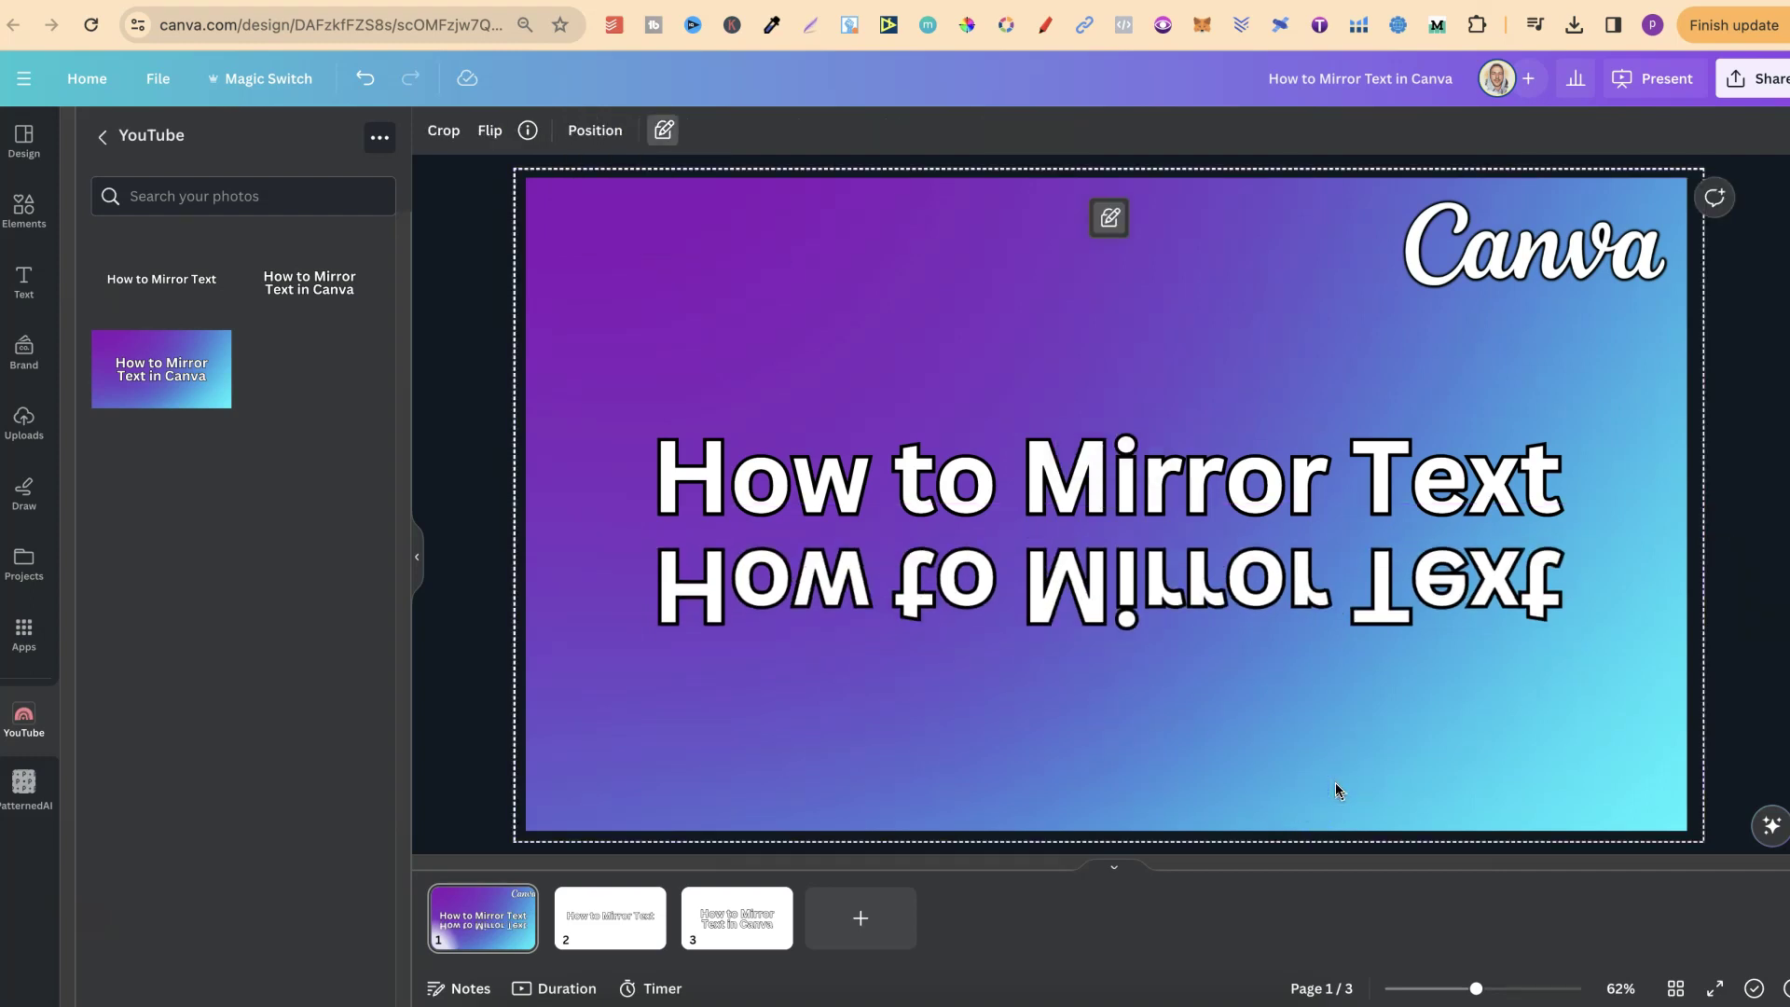
pyautogui.click(1732, 558)
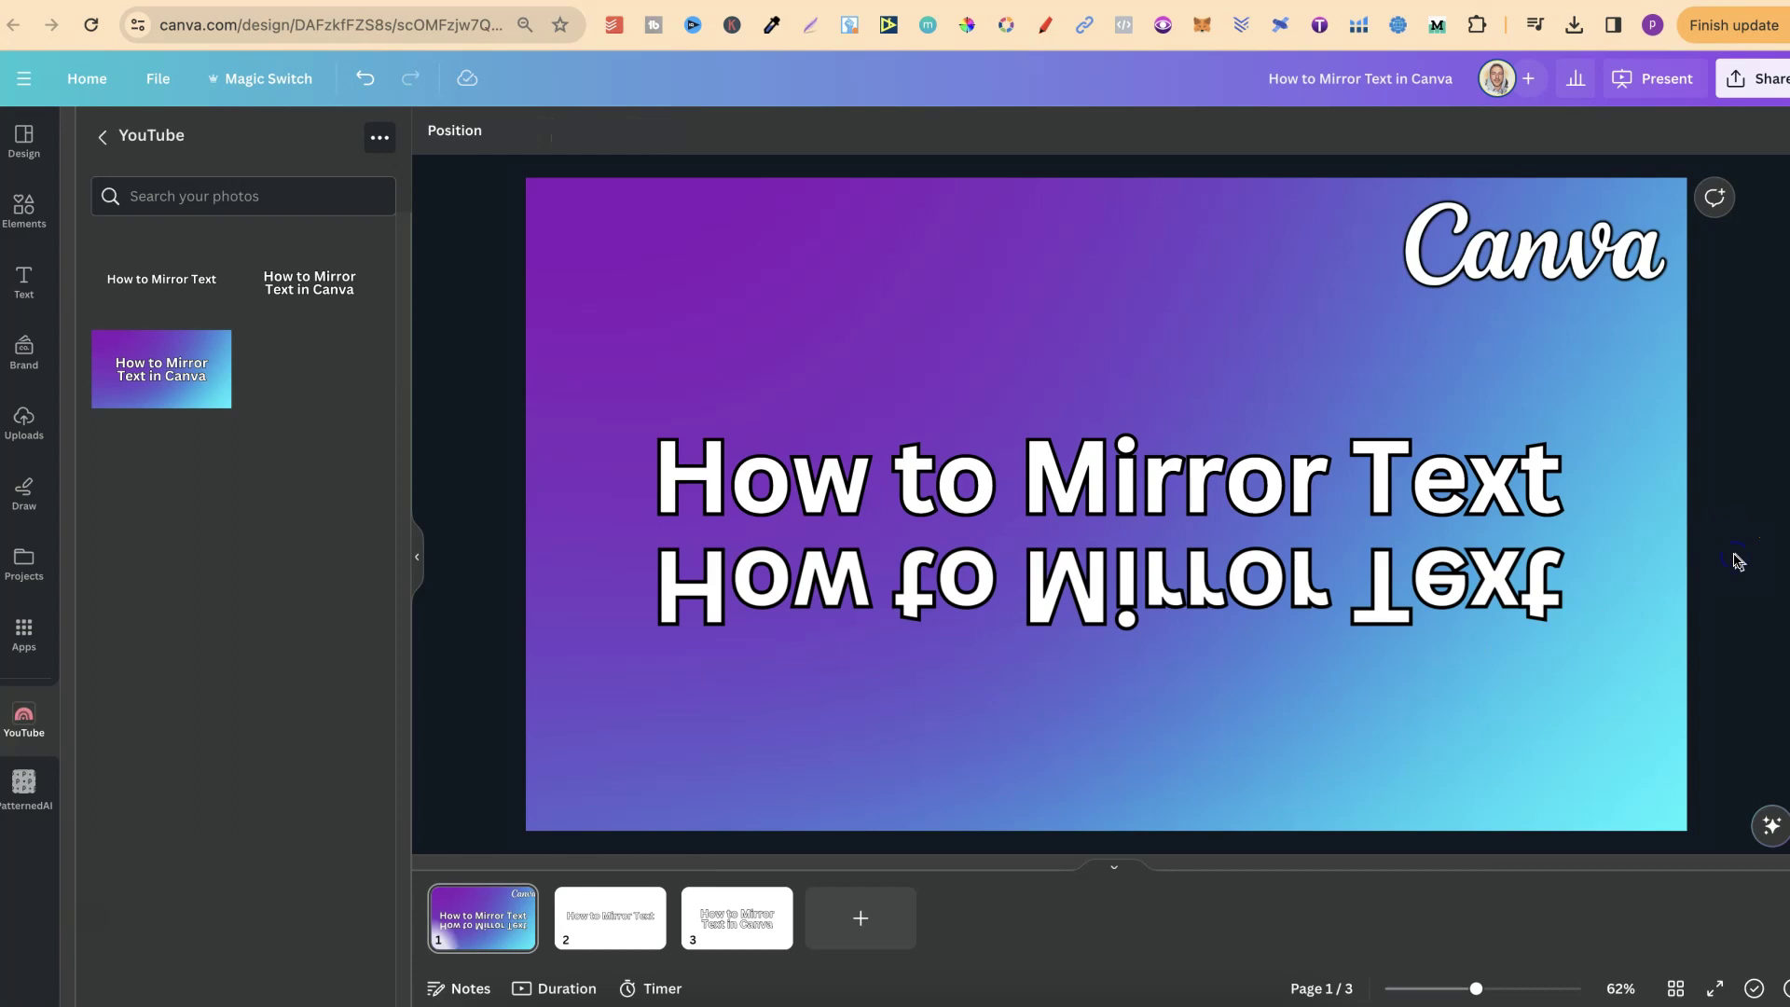